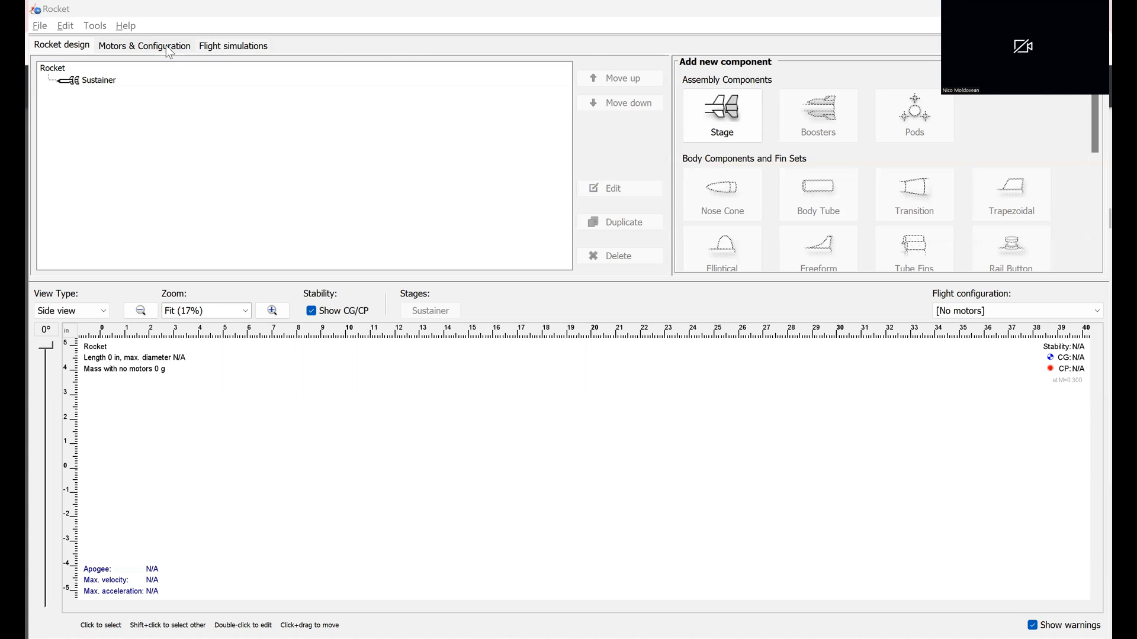
pyautogui.click(242, 53)
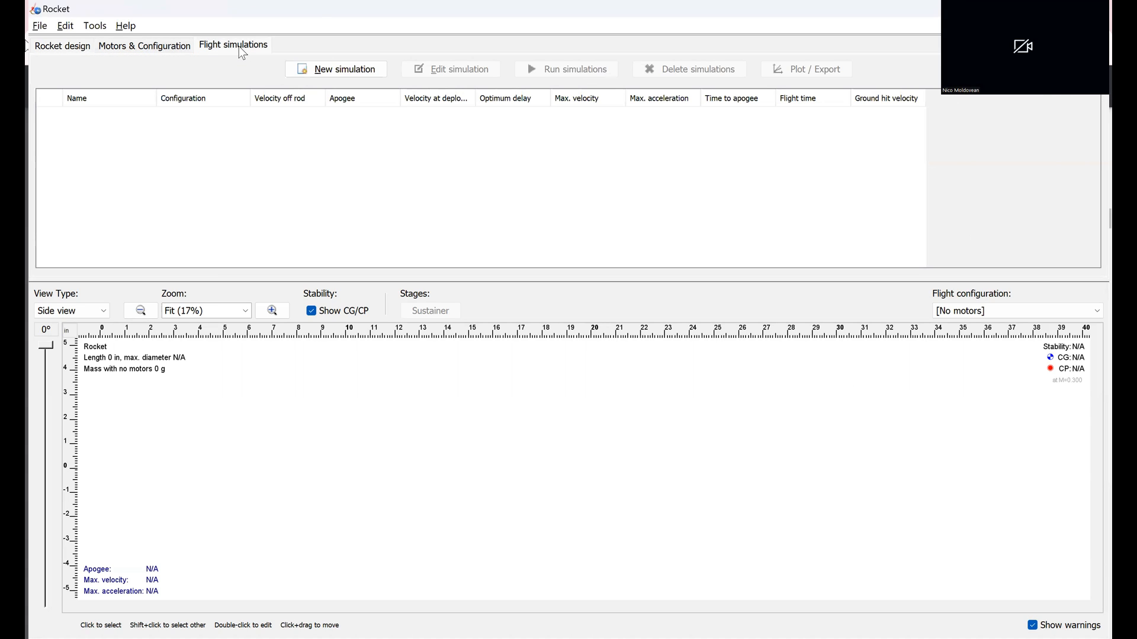
pyautogui.click(73, 52)
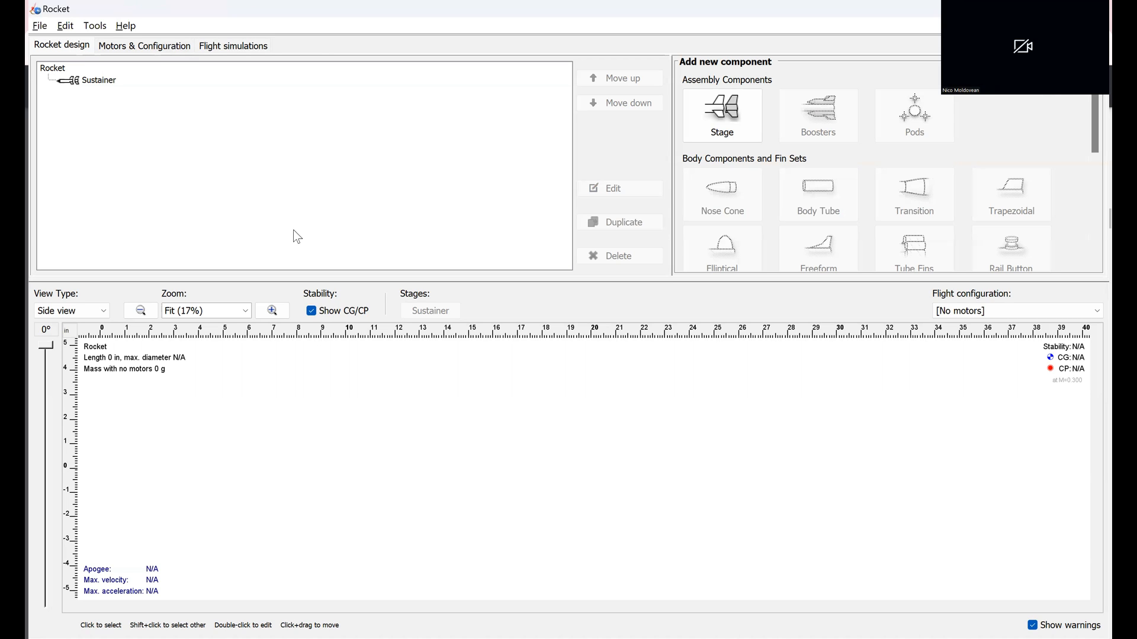
# Step: Add a body tube to the Sustainer stage without applying a component preset
pyautogui.click(89, 81)
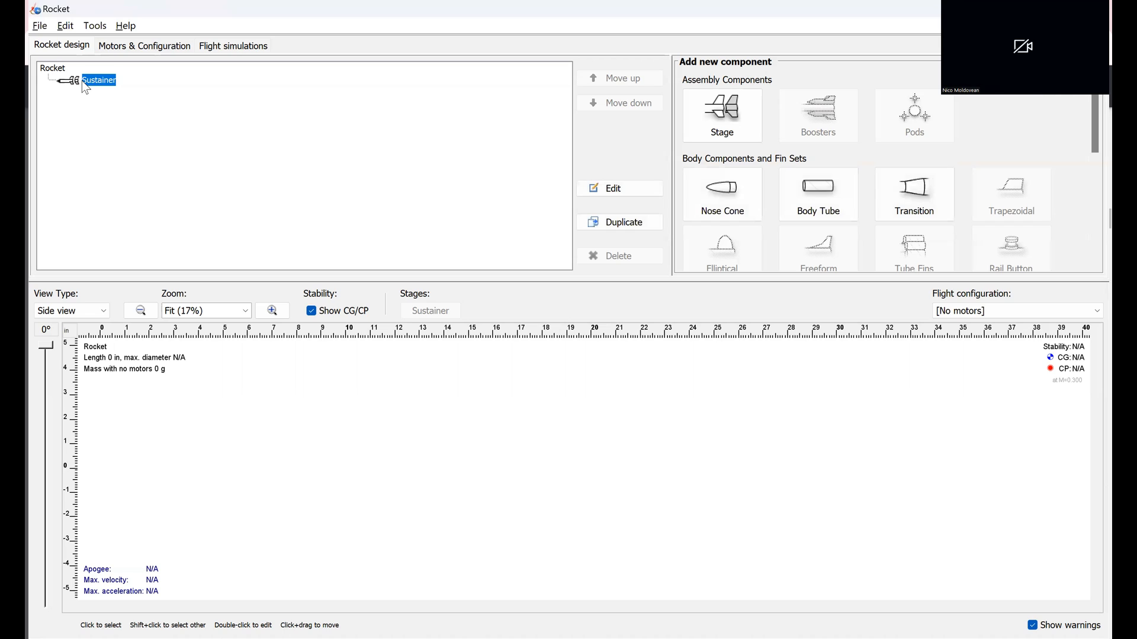
pyautogui.click(785, 198)
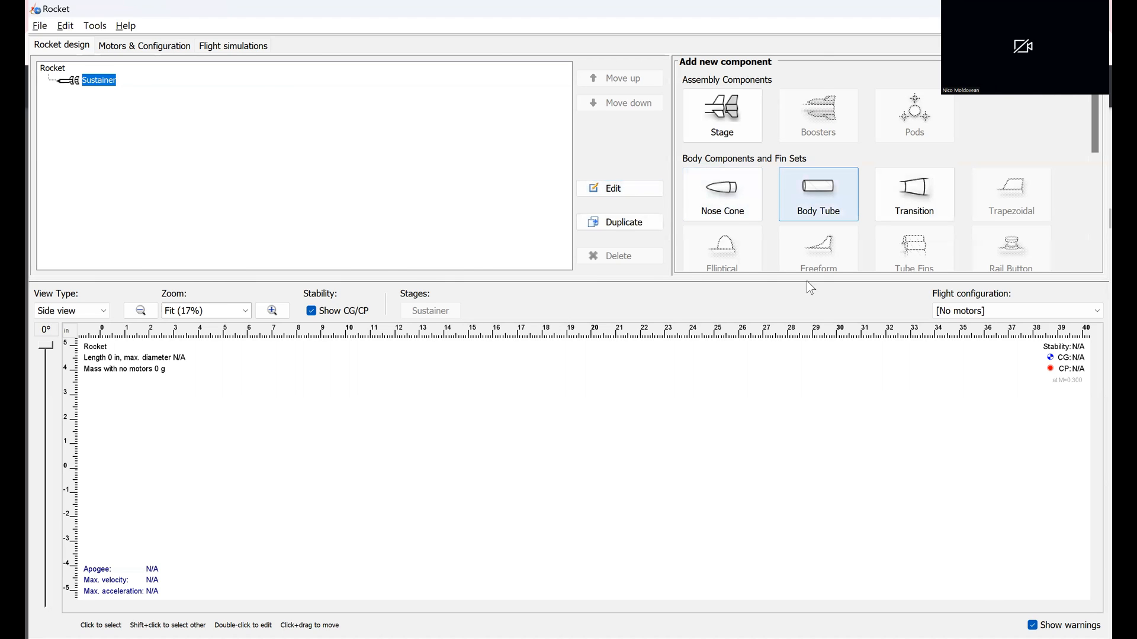
pyautogui.click(794, 471)
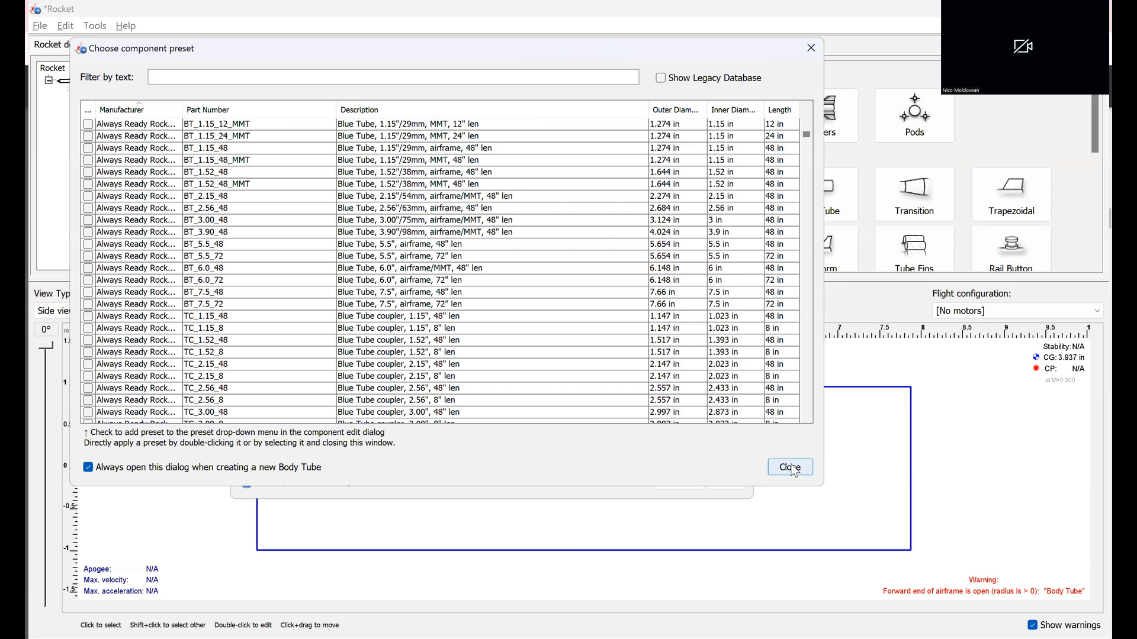
pyautogui.click(791, 469)
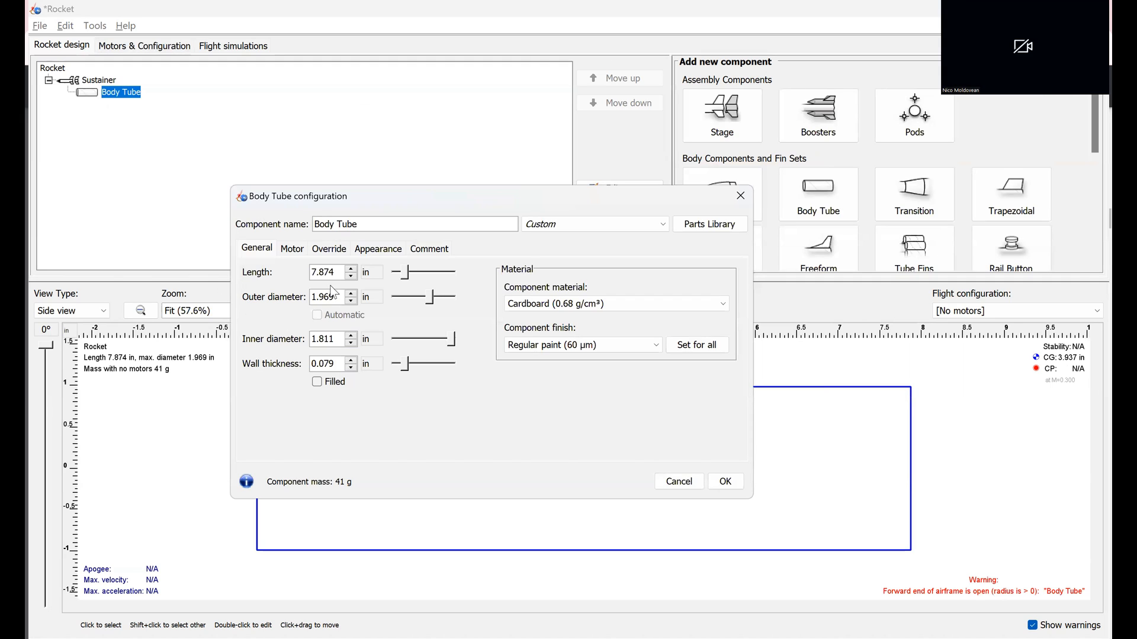
# Step: Set the body tube's length to 34 in, outer diameter to 3.1 in and inner diameter to 3 in
pyautogui.click(333, 274)
pyautogui.write('34')
pyautogui.click(333, 298)
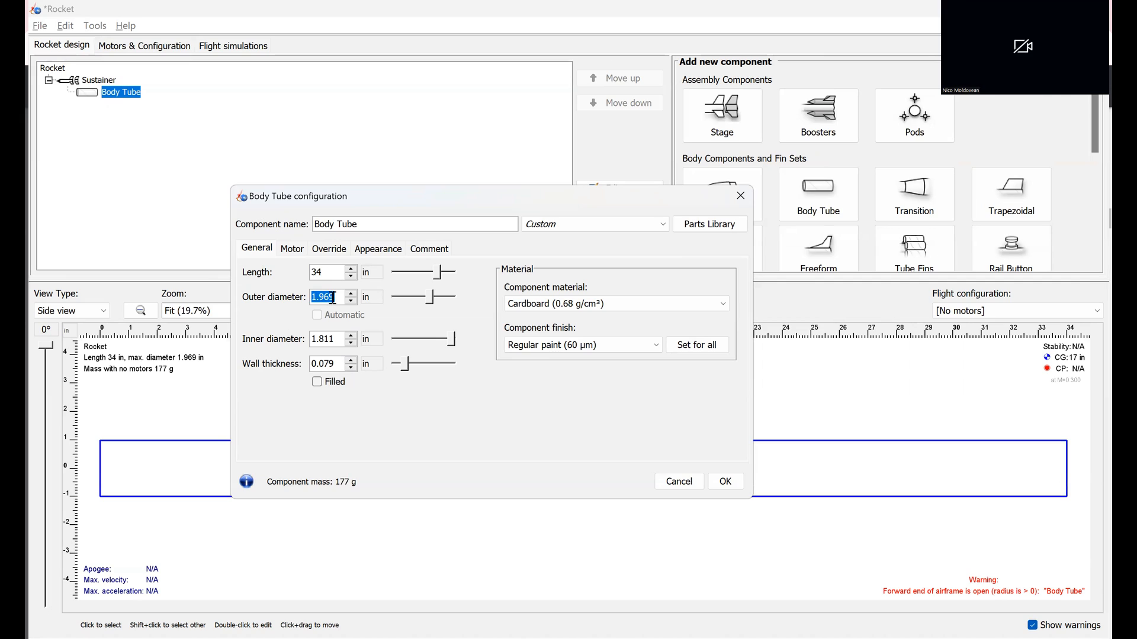
pyautogui.write('3.1')
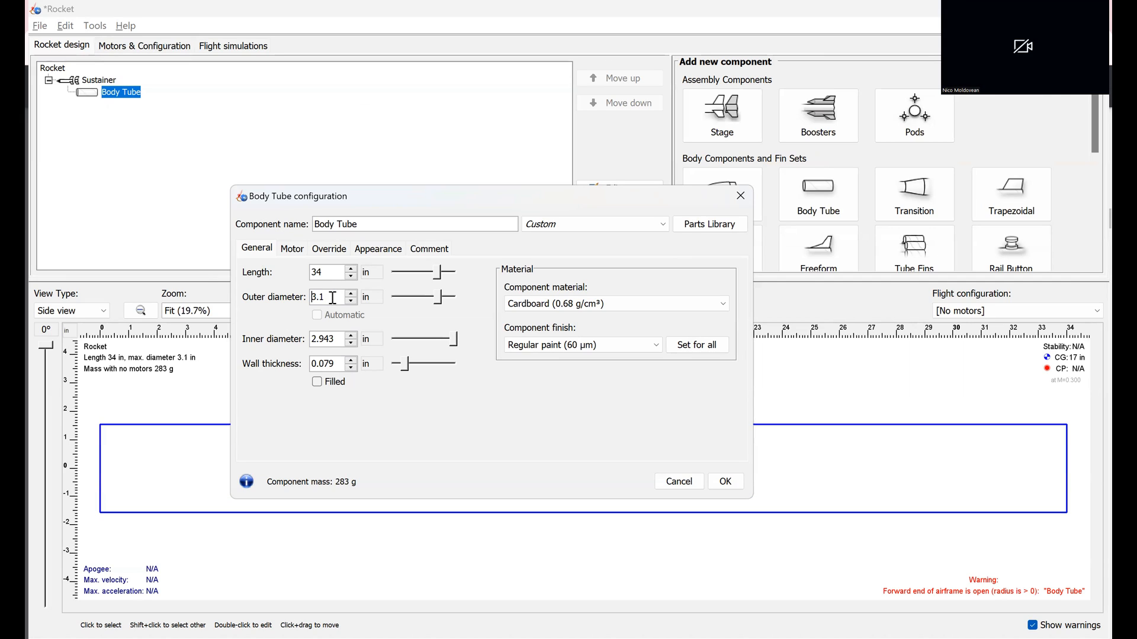
pyautogui.click(340, 338)
pyautogui.write('3')
pyautogui.click(725, 482)
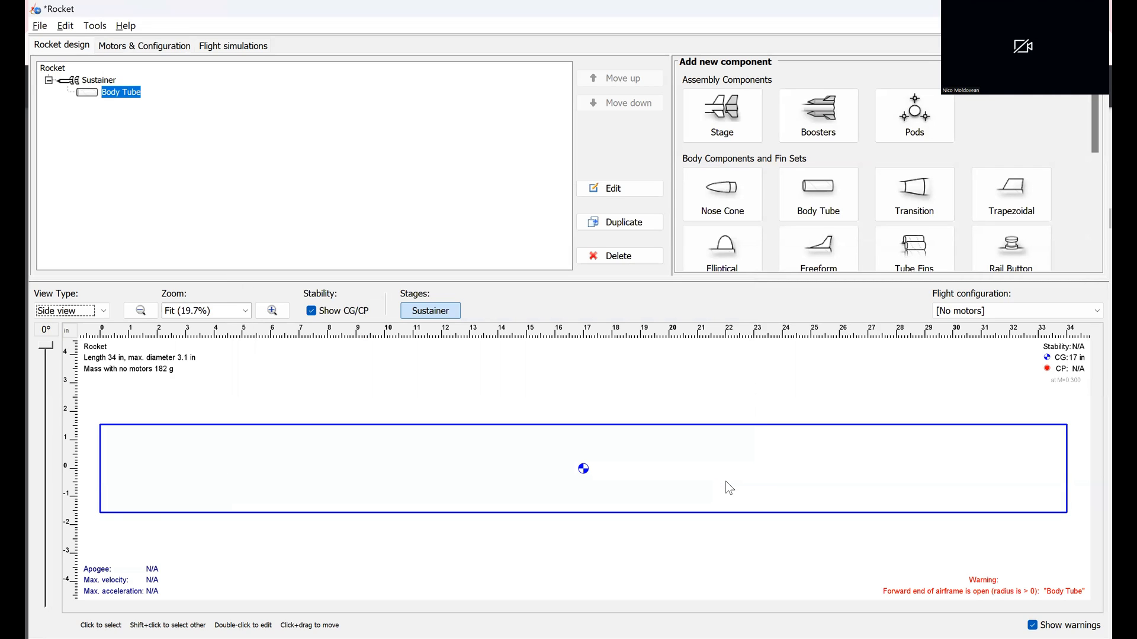
# Step: Save the rocket design to Documents with the design name and file name Example
pyautogui.hotkey('ctrl', 's')
pyautogui.write('Example')
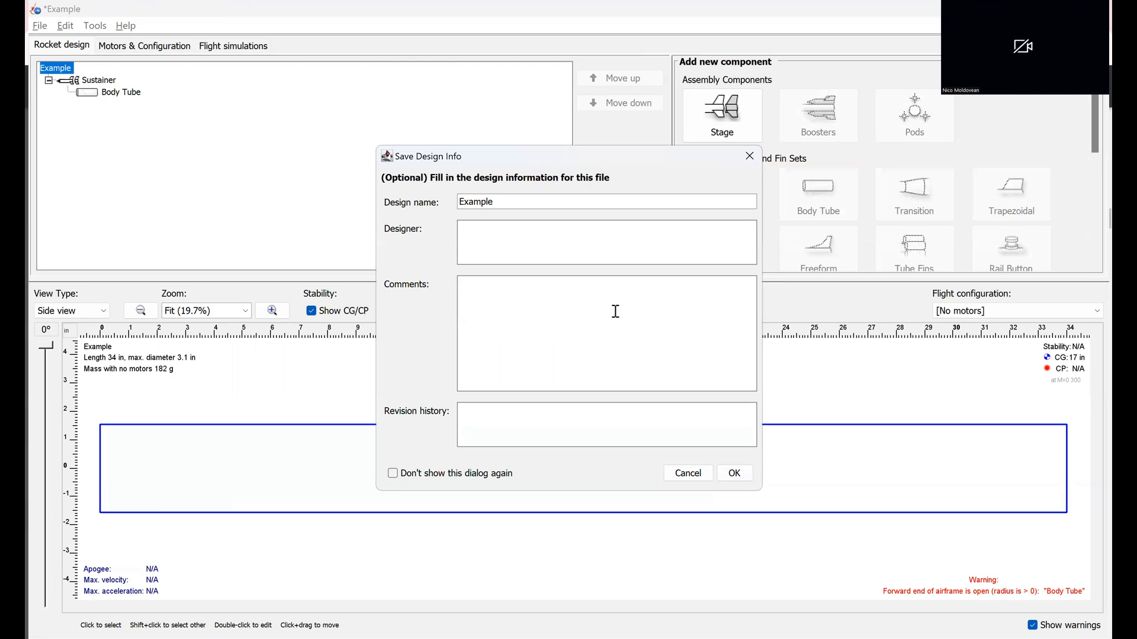
pyautogui.click(735, 473)
pyautogui.write('Example')
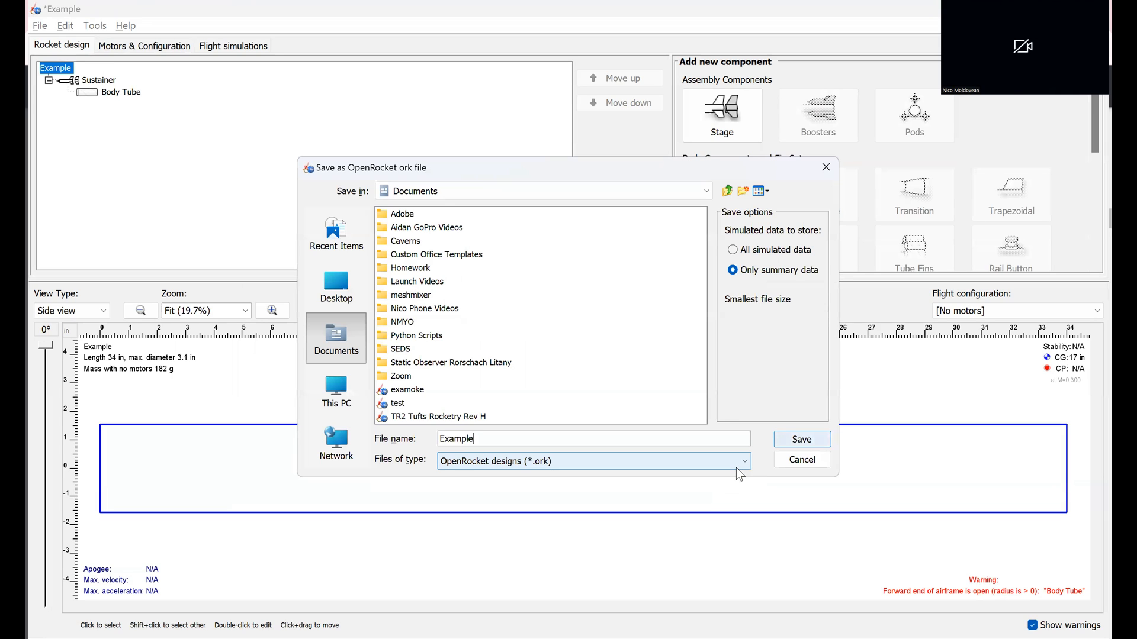
pyautogui.click(785, 443)
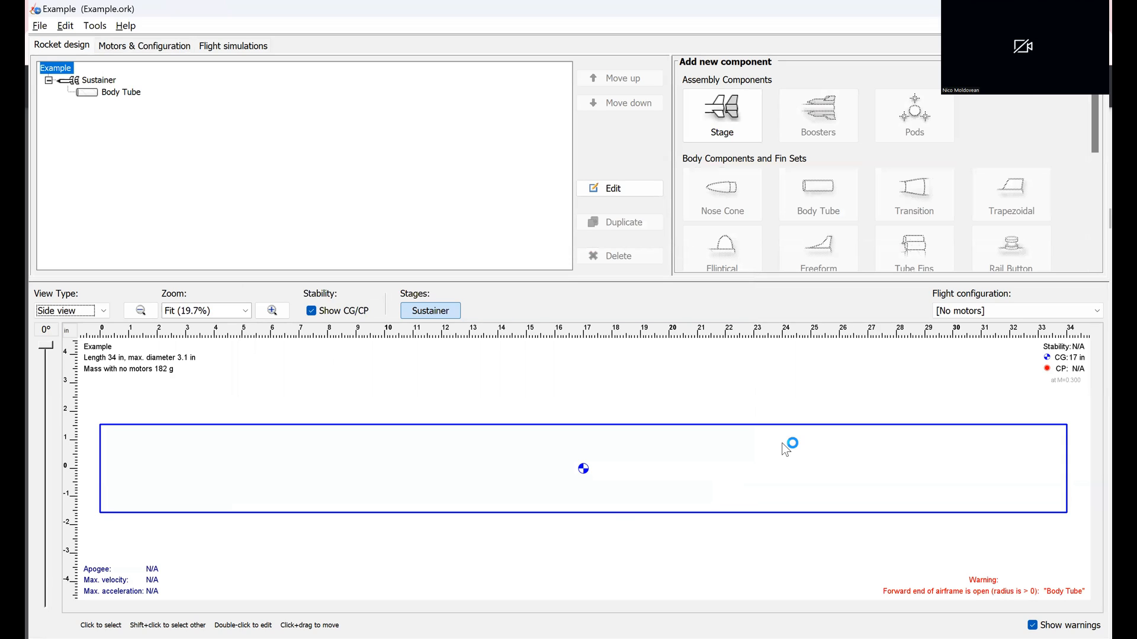
pyautogui.click(407, 90)
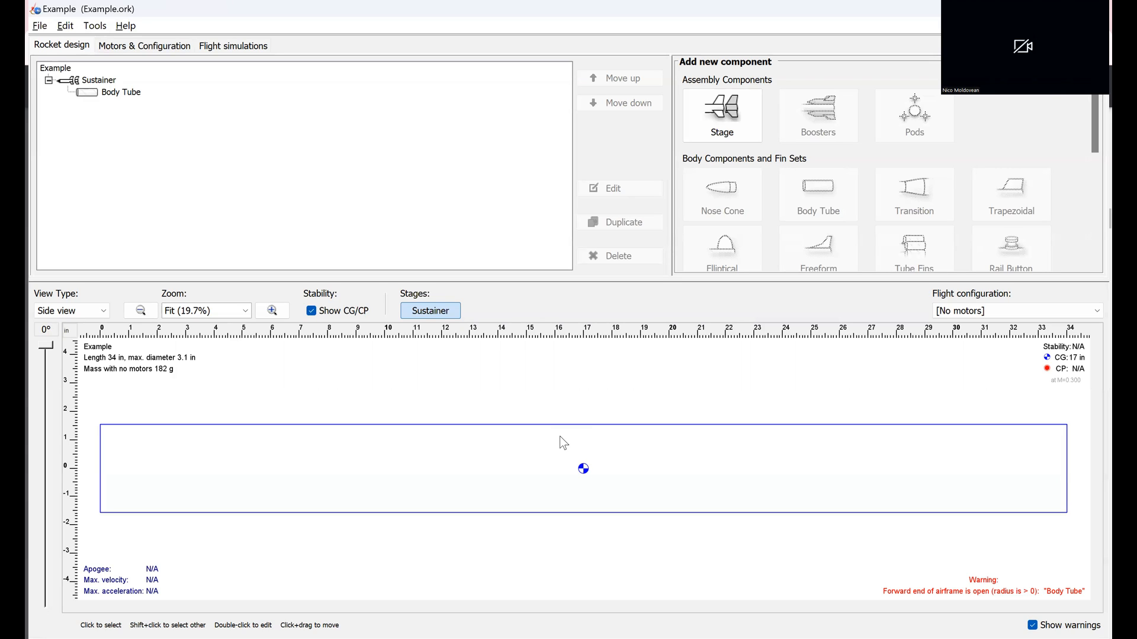
# Step: Make the body tube a motor mount and review the motor settings in its configuration
pyautogui.click(144, 46)
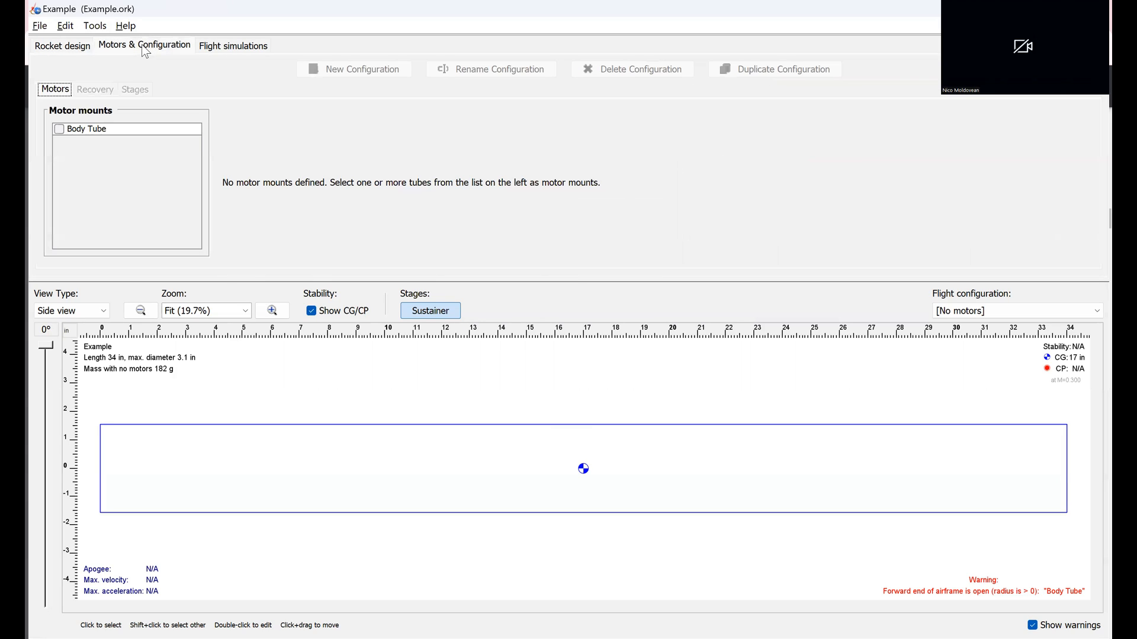
pyautogui.click(60, 129)
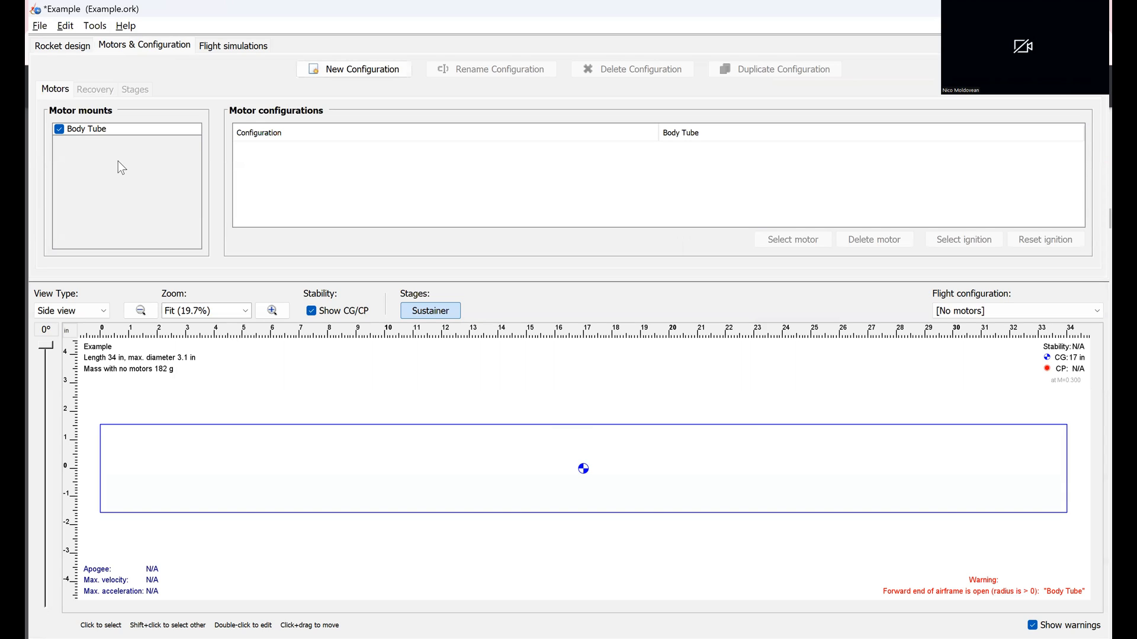
pyautogui.click(349, 452)
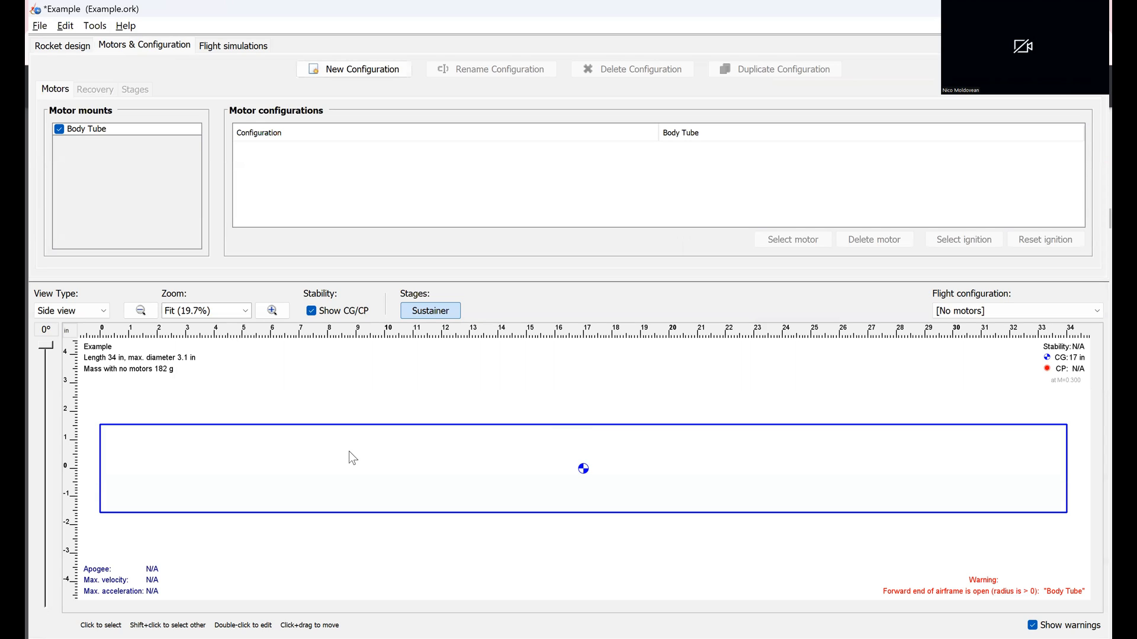
pyautogui.doubleClick(349, 451)
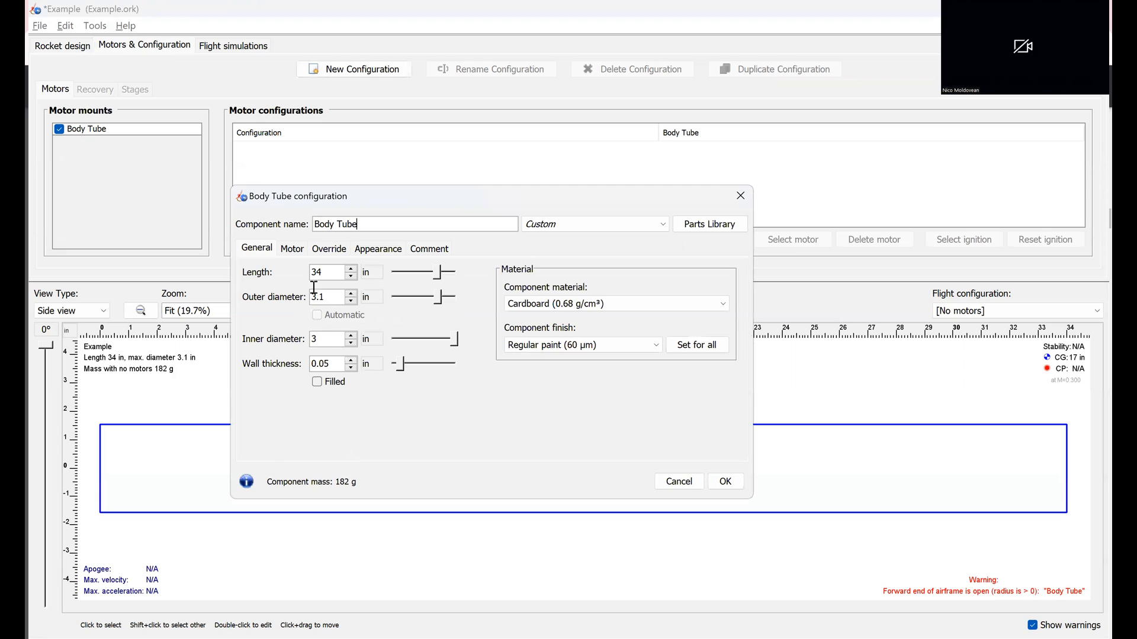
pyautogui.click(291, 249)
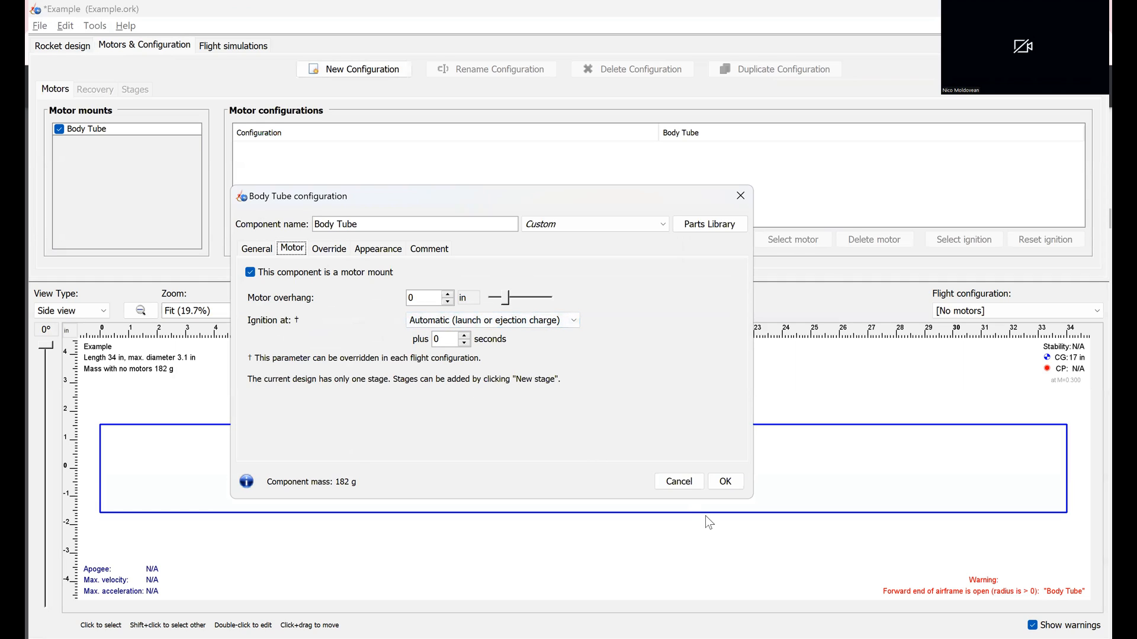
pyautogui.click(714, 480)
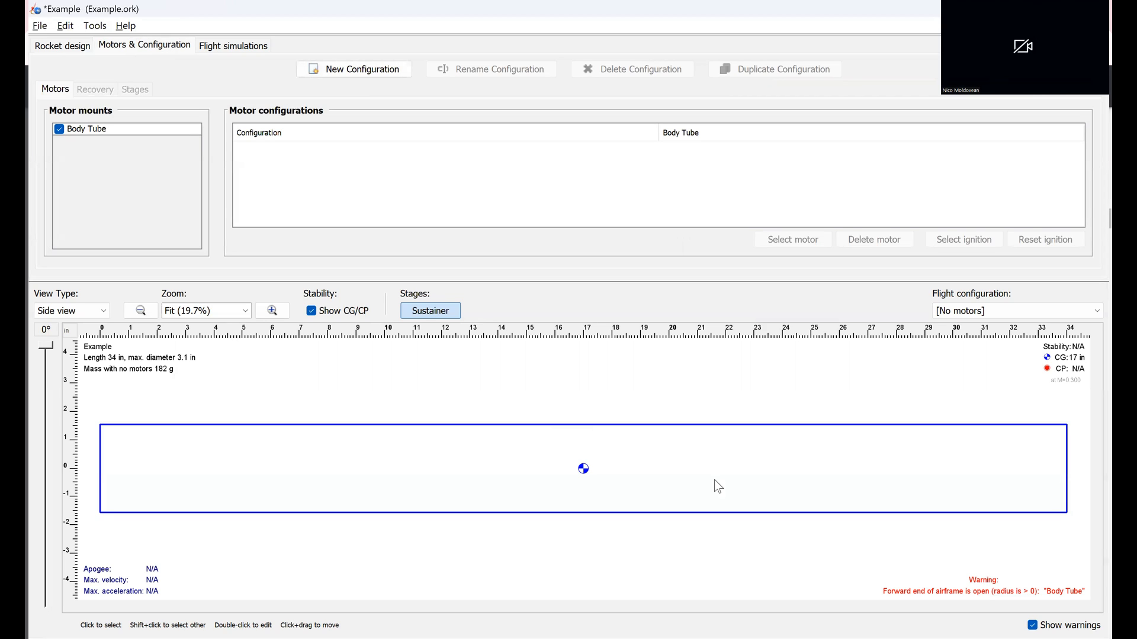
# Step: Switch to the browser and read the Step 2 motor instructions and motor options in the OpenRocket Design PDF
pyautogui.hotkey('alt', 'Tab')
pyautogui.scroll(-7, 568, 360)
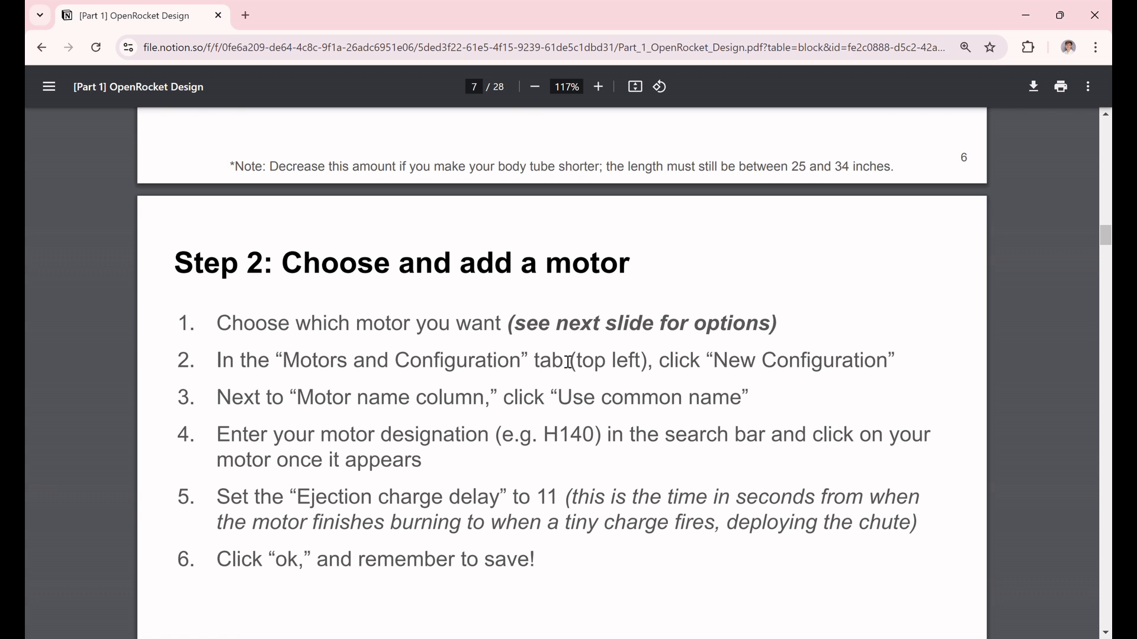
pyautogui.scroll(2, 643, 306)
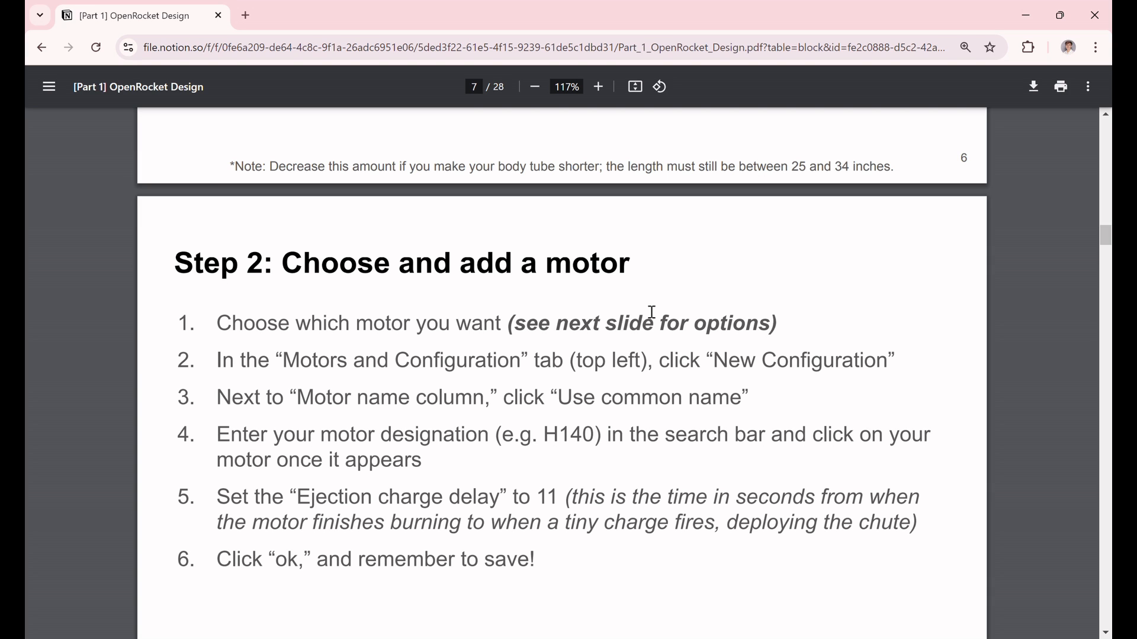
pyautogui.scroll(-10, 651, 312)
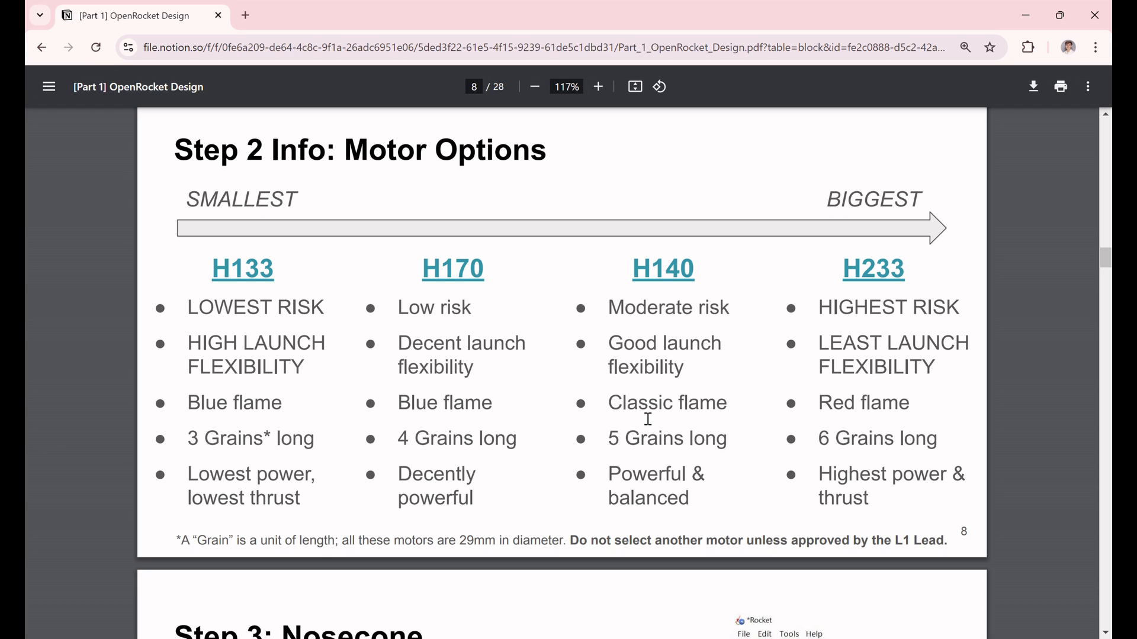
pyautogui.scroll(1, 647, 421)
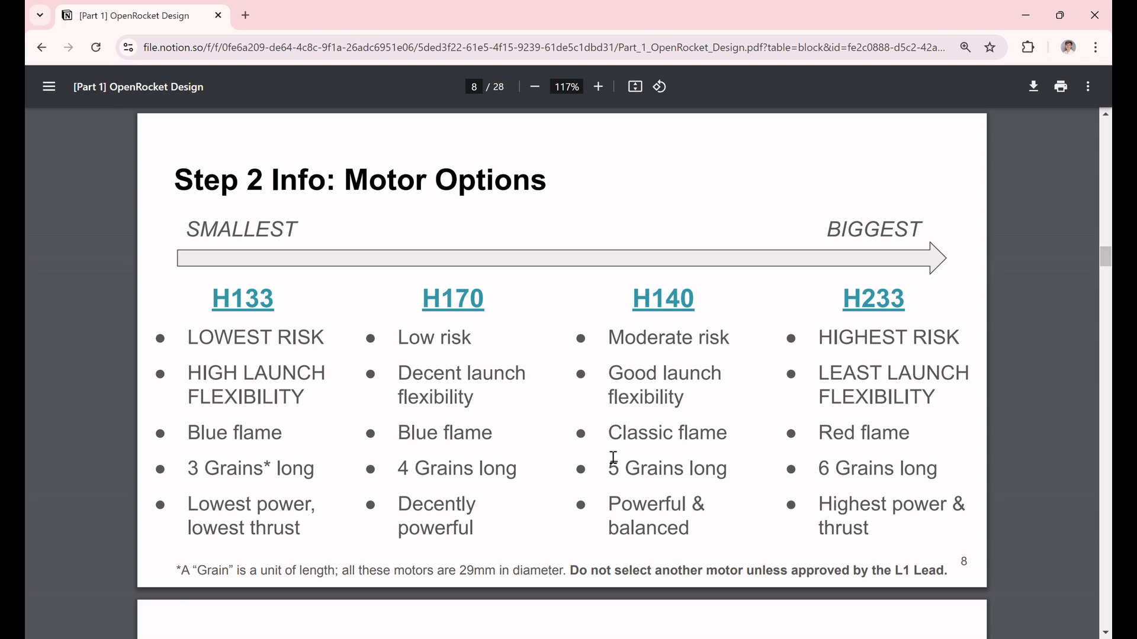
pyautogui.scroll(9, 613, 457)
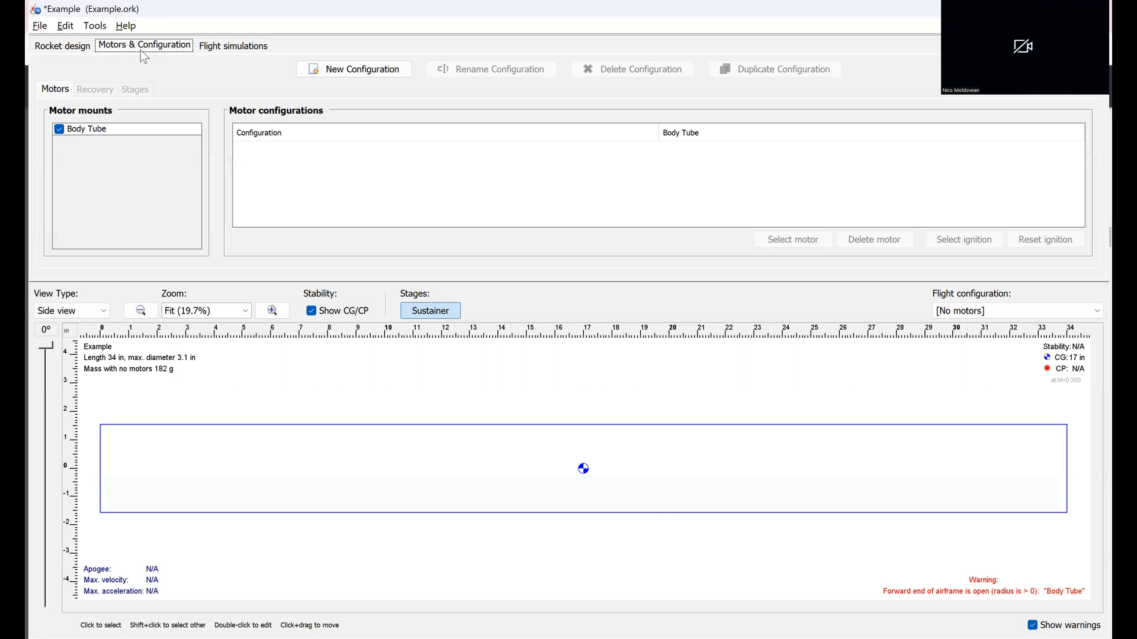
# Step: Switch back to OpenRocket and create a motor configuration with the Cesaroni 163H133-14A motor, found by searching H133, and a 5-second ejection charge delay
pyautogui.click(339, 73)
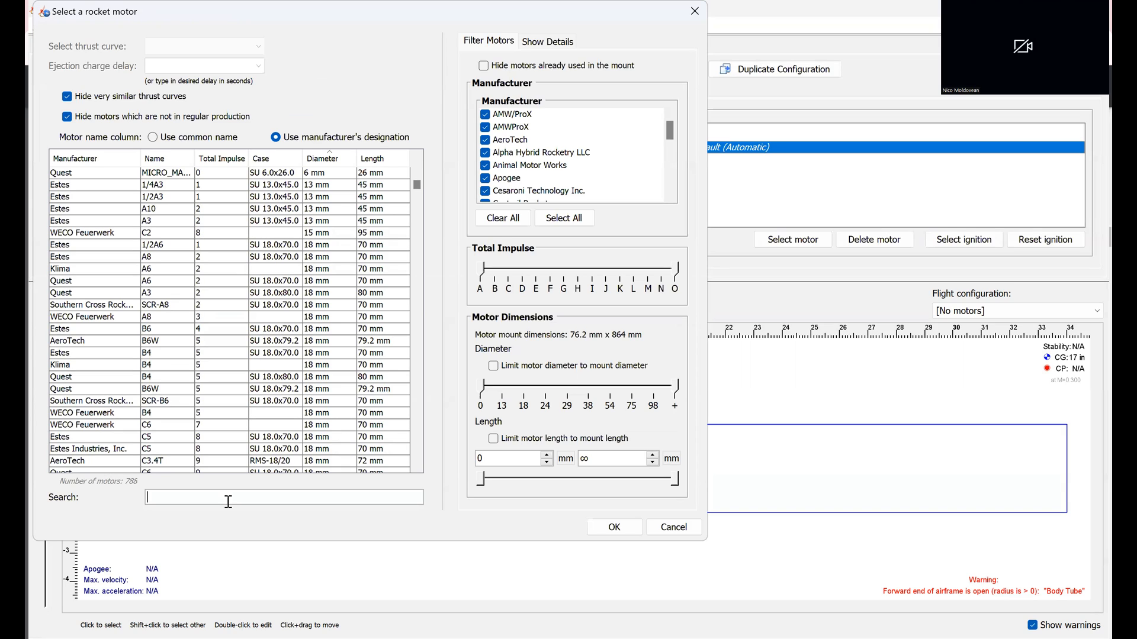
pyautogui.write('H')
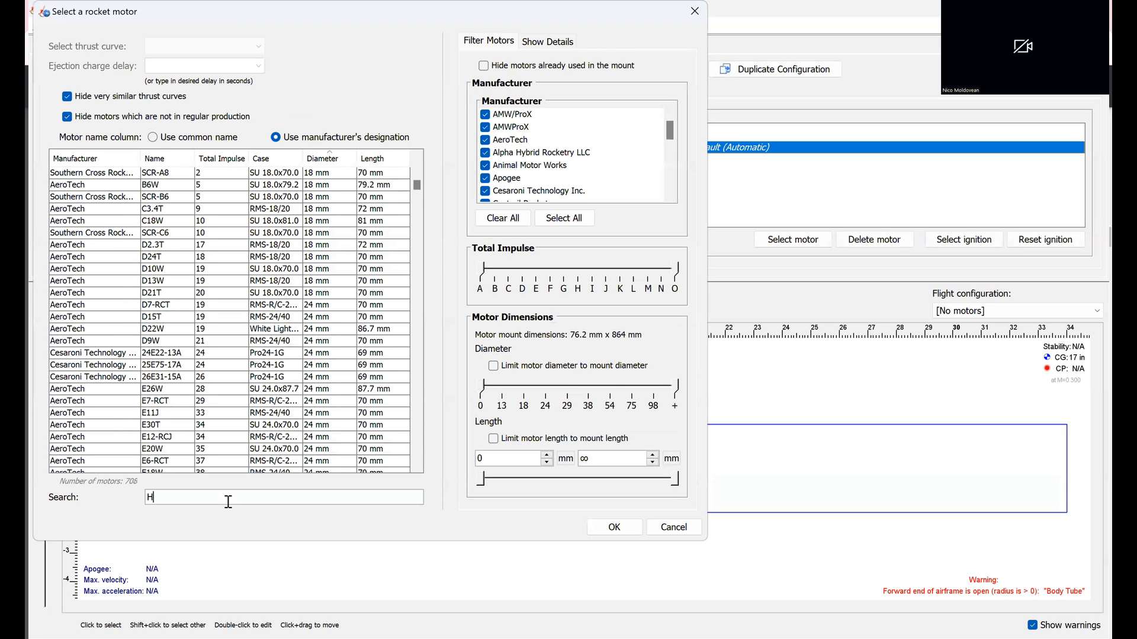
pyautogui.write('133')
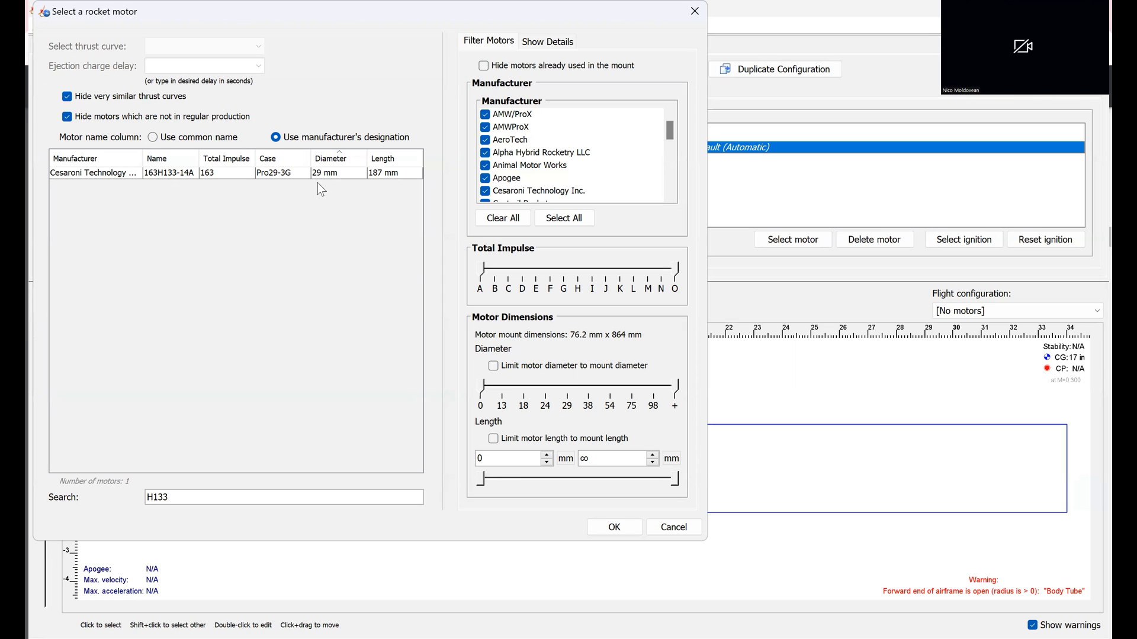
pyautogui.click(161, 173)
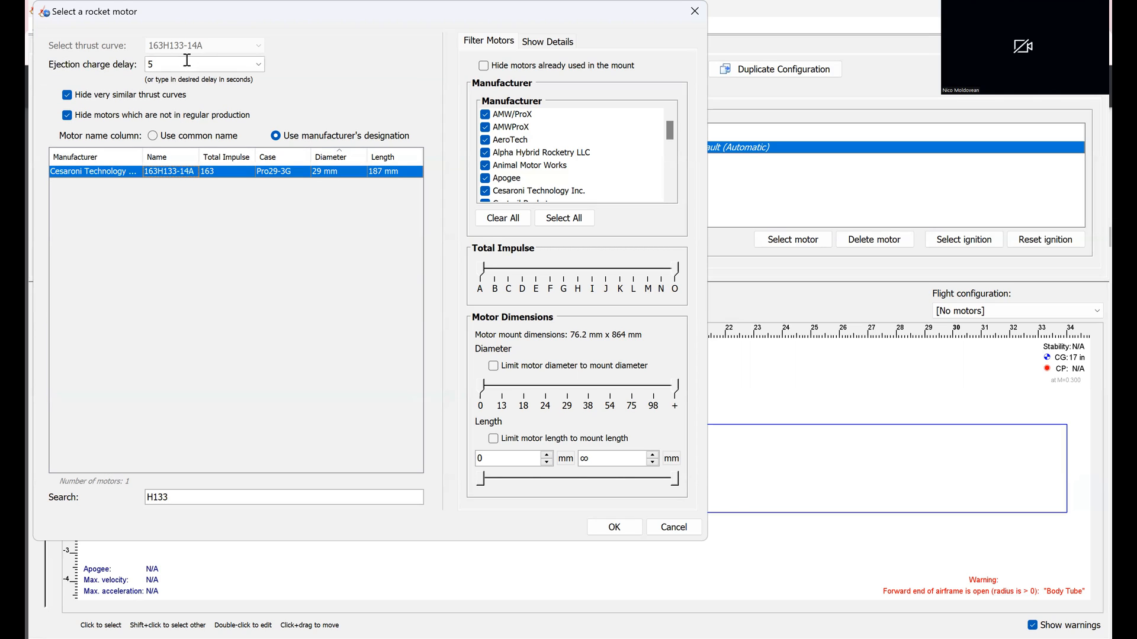
pyautogui.click(187, 59)
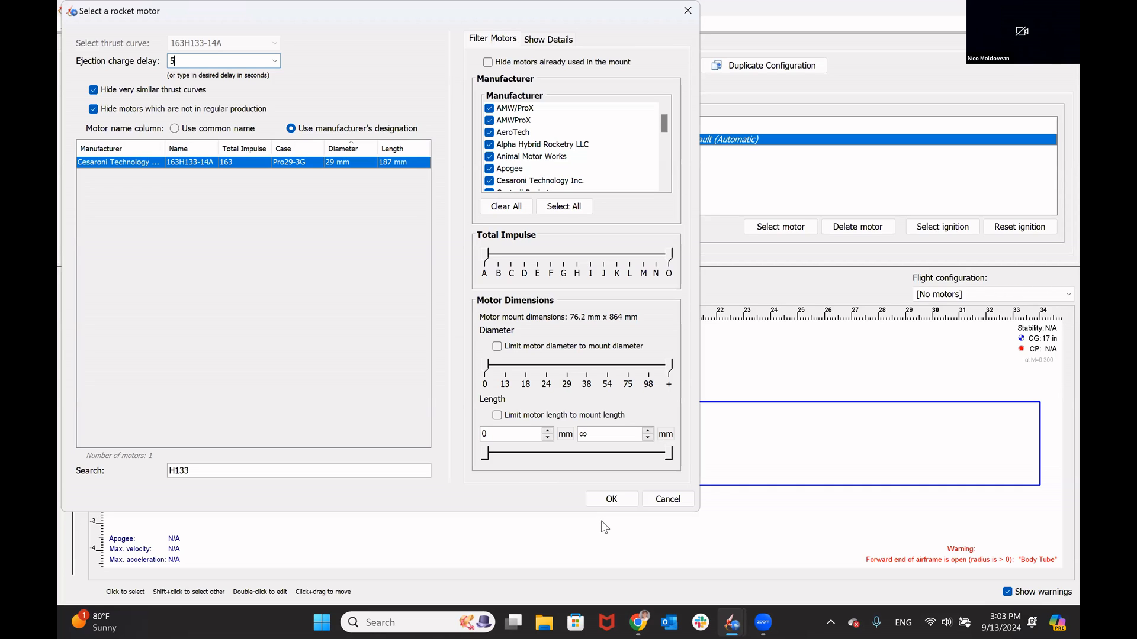
pyautogui.click(607, 505)
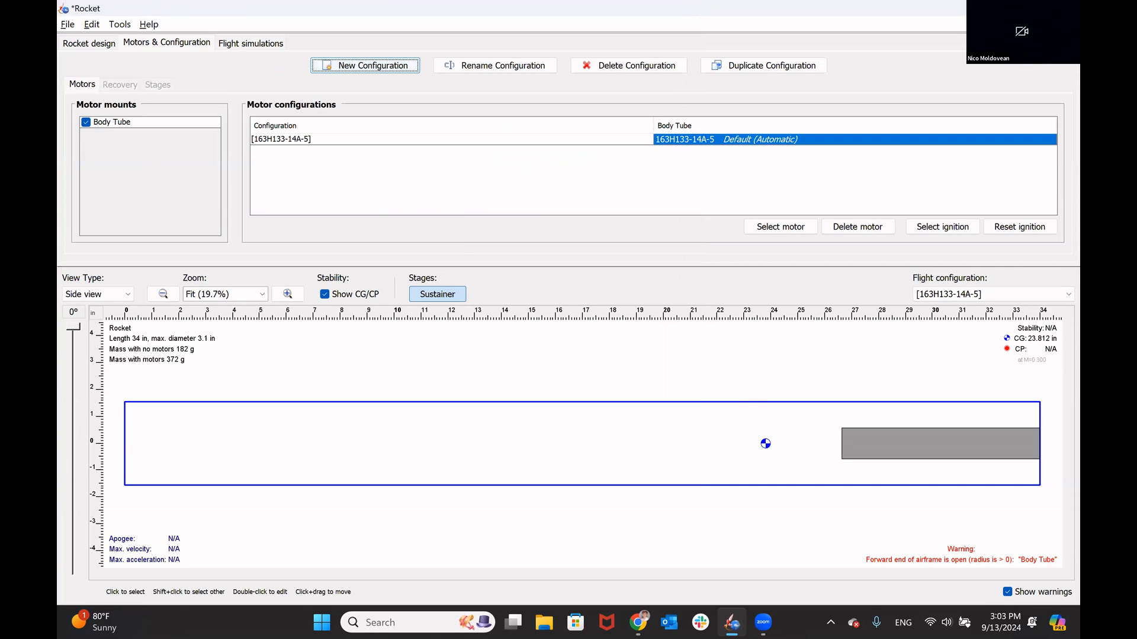
# Step: Save the design with its motor configuration under the name Example, overwriting the existing Example.ork file
pyautogui.hotkey('ctrl', 's')
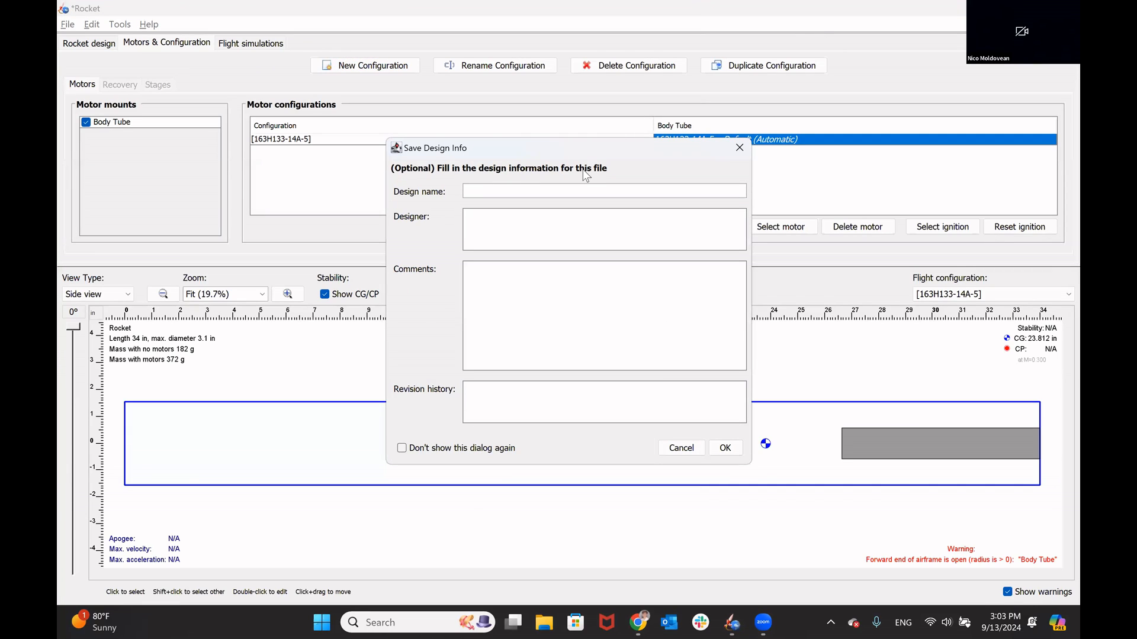
pyautogui.write('Example')
pyautogui.click(726, 448)
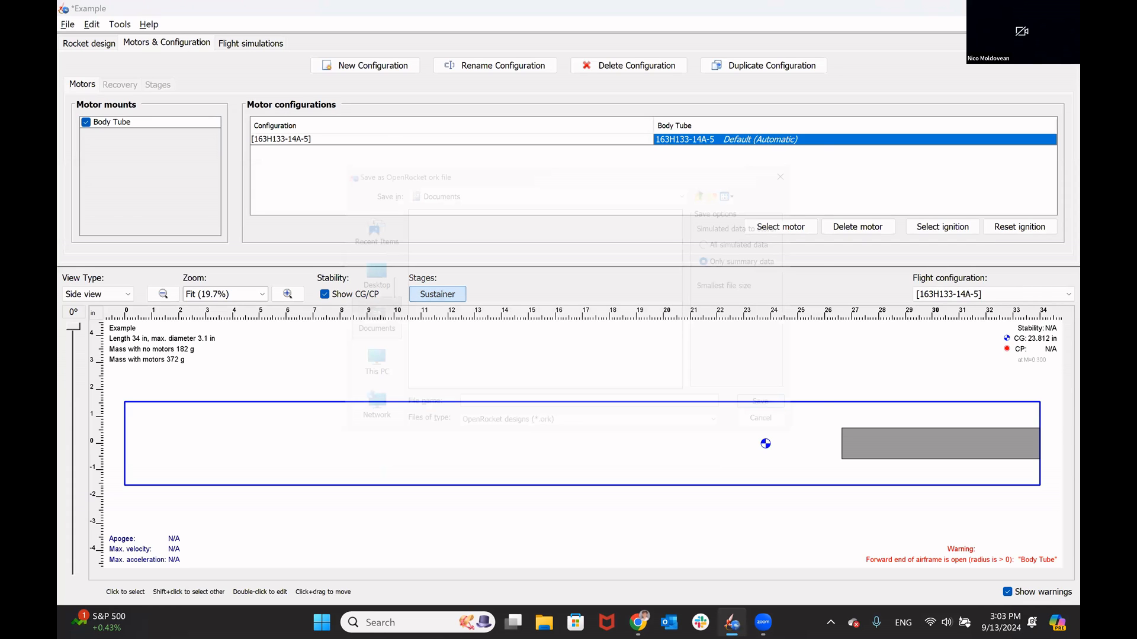
pyautogui.write('ez')
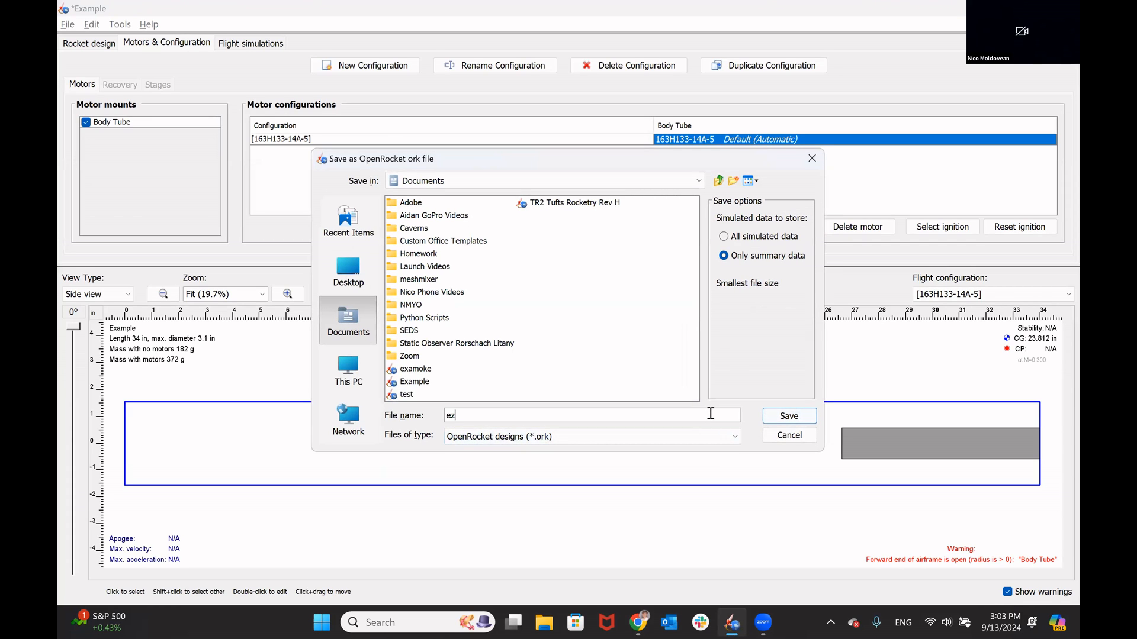
pyautogui.press('BackSpace')
pyautogui.press('BackSpace')
pyautogui.write('Example')
pyautogui.press('Return')
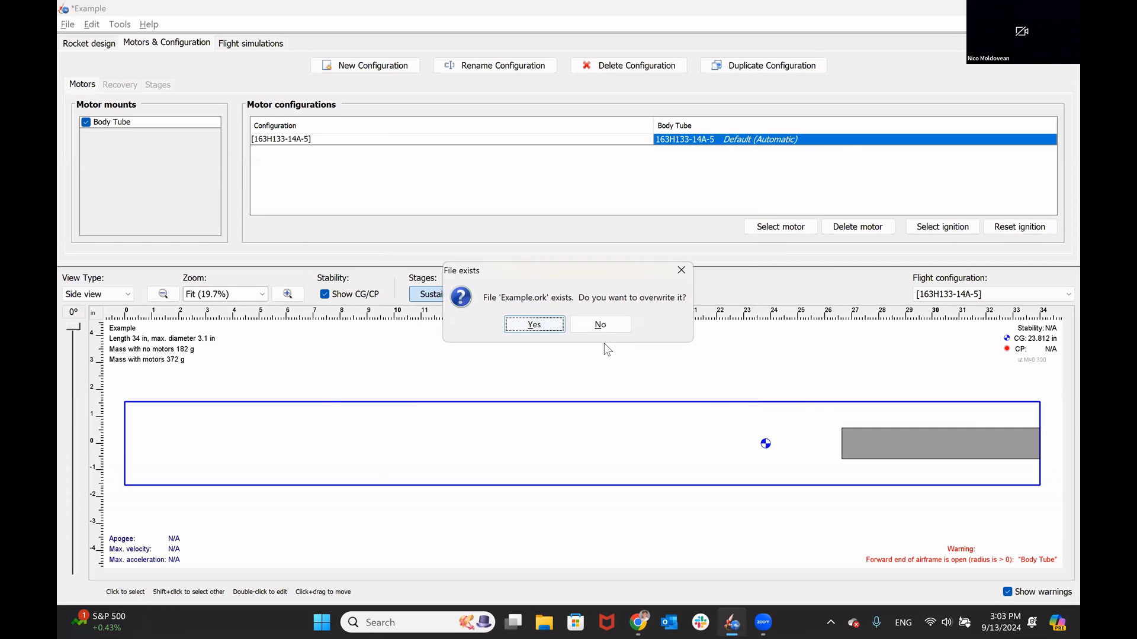
pyautogui.click(561, 325)
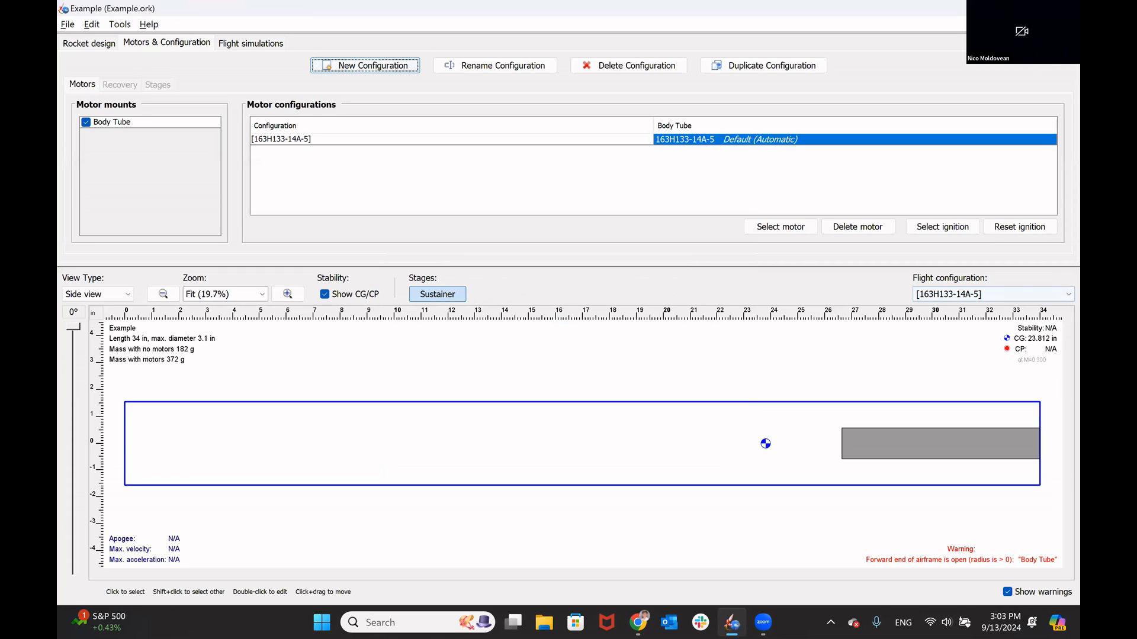
# Step: Switch to the OpenRocket Design PDF in the browser and read the Step 3 nosecone instructions and shape options
pyautogui.click(426, 371)
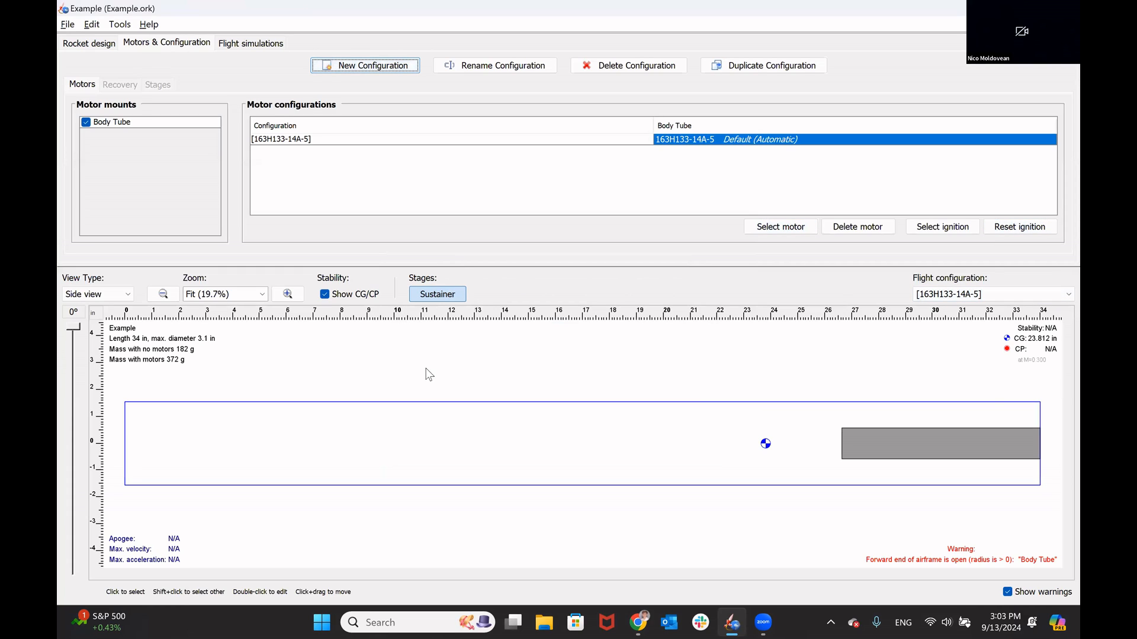
pyautogui.hotkey('alt', 'Tab')
pyautogui.hotkey('alt', 'Tab')
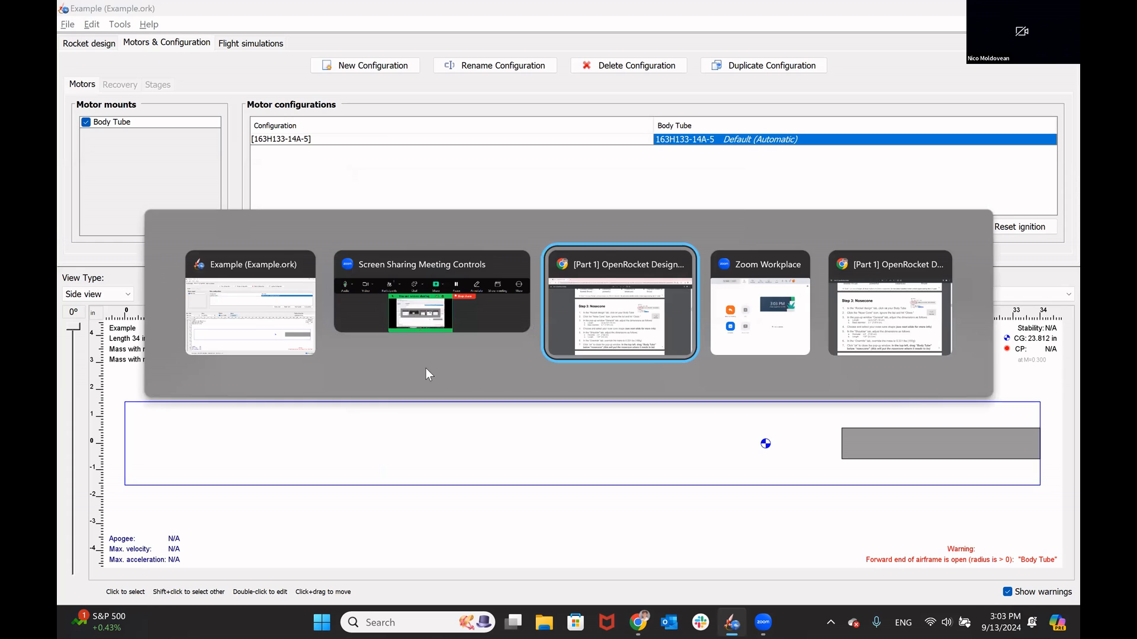
pyautogui.hotkey('alt', 'Tab')
pyautogui.hotkey('alt', 'Tab')
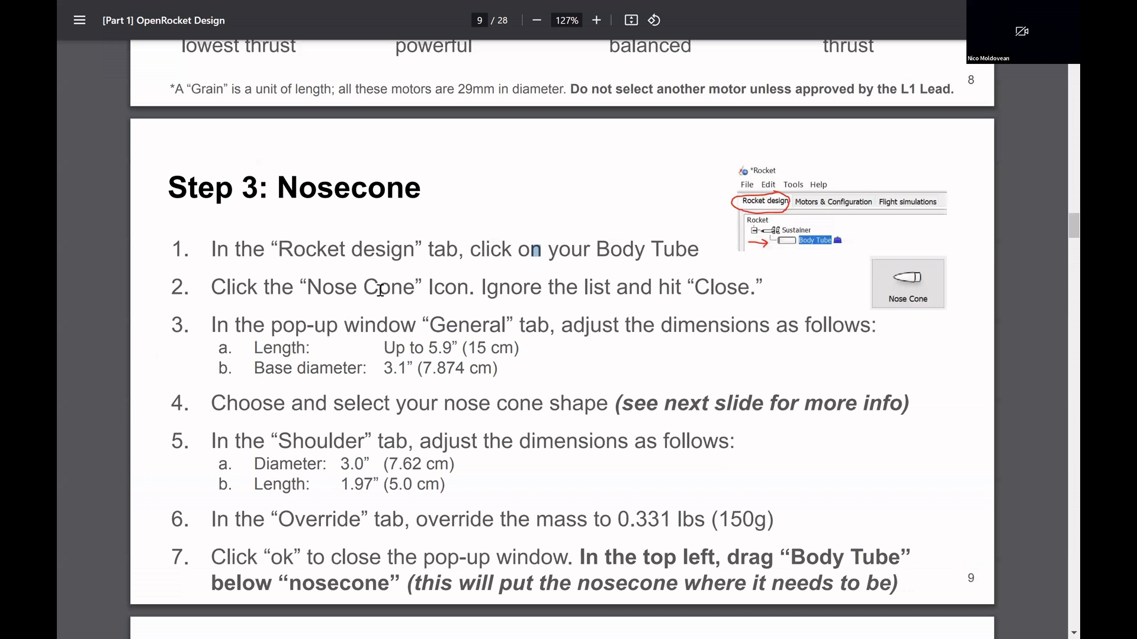
pyautogui.scroll(-8, 528, 226)
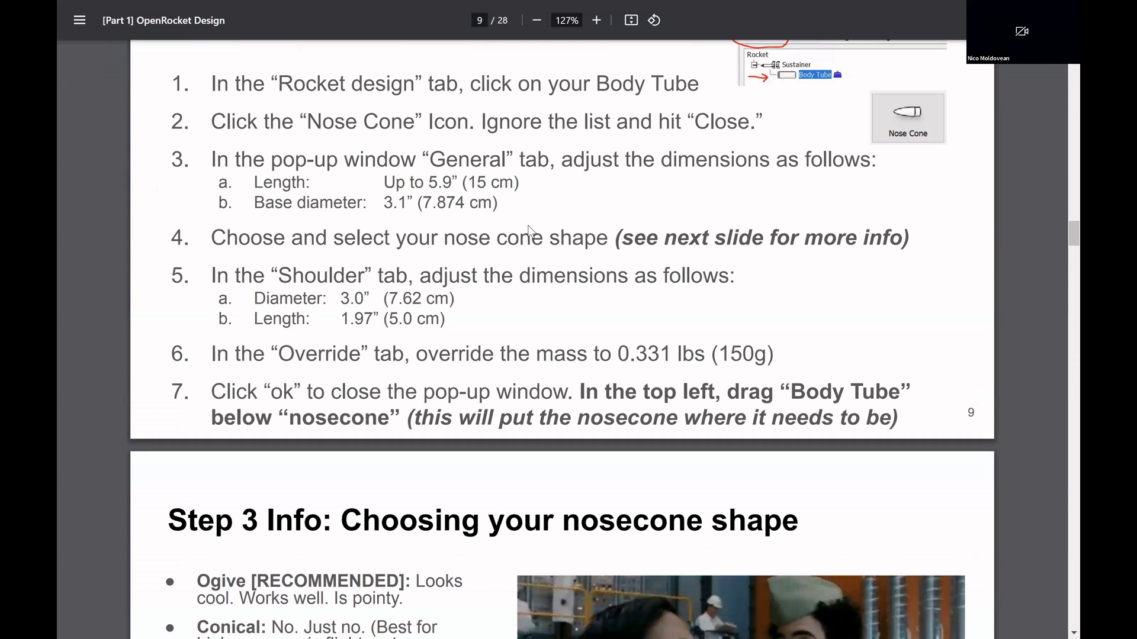
pyautogui.scroll(-1, 531, 230)
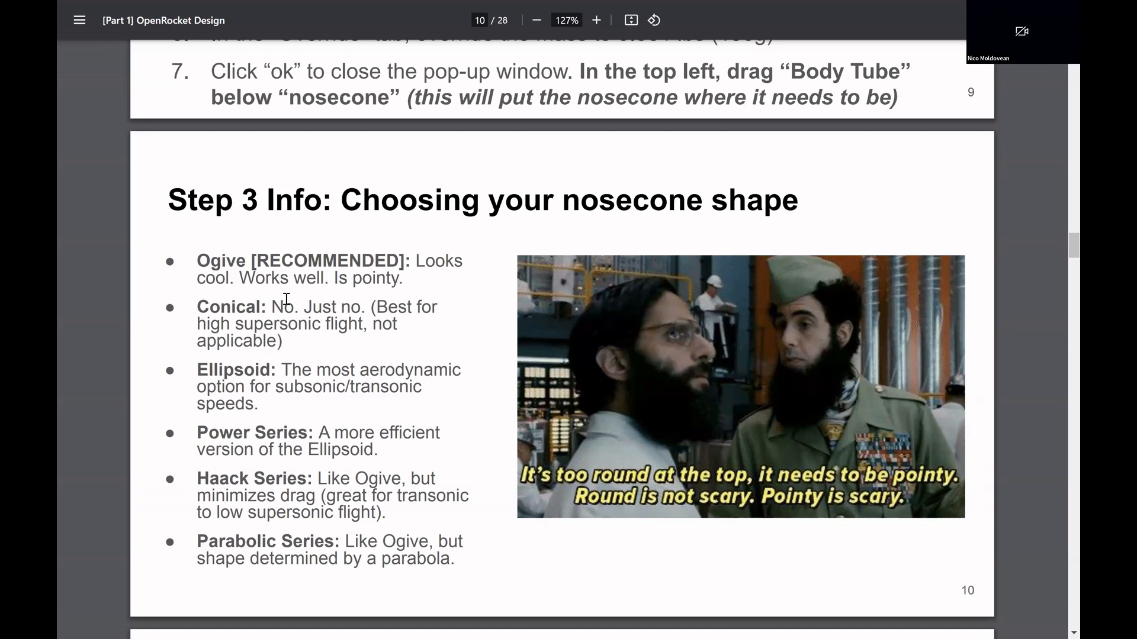
pyautogui.scroll(8, 286, 299)
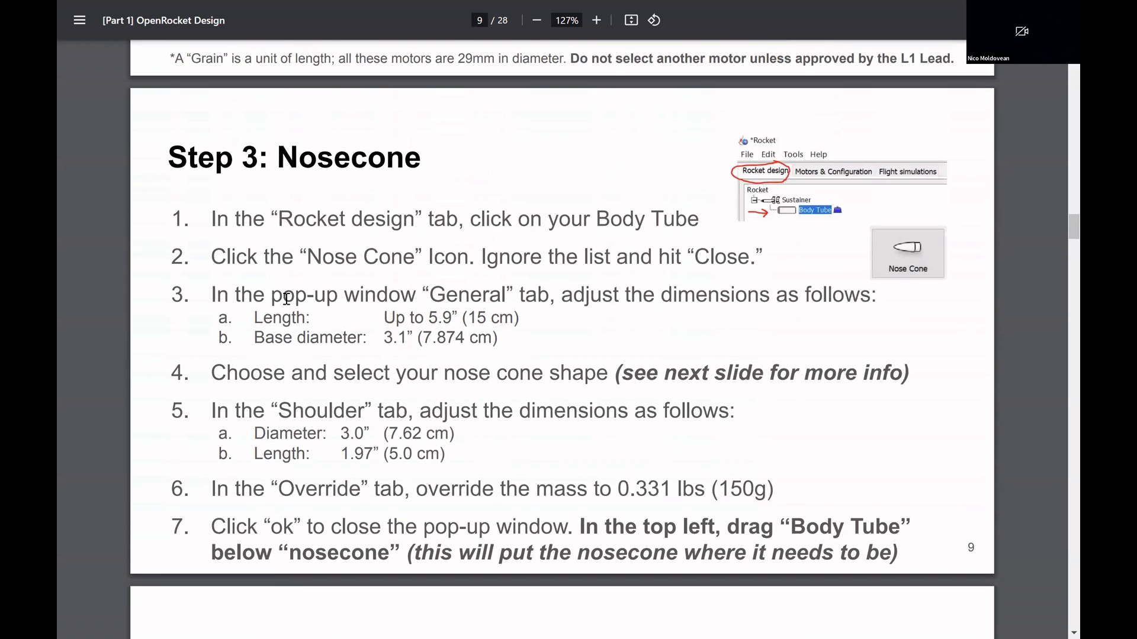
pyautogui.scroll(1, 287, 299)
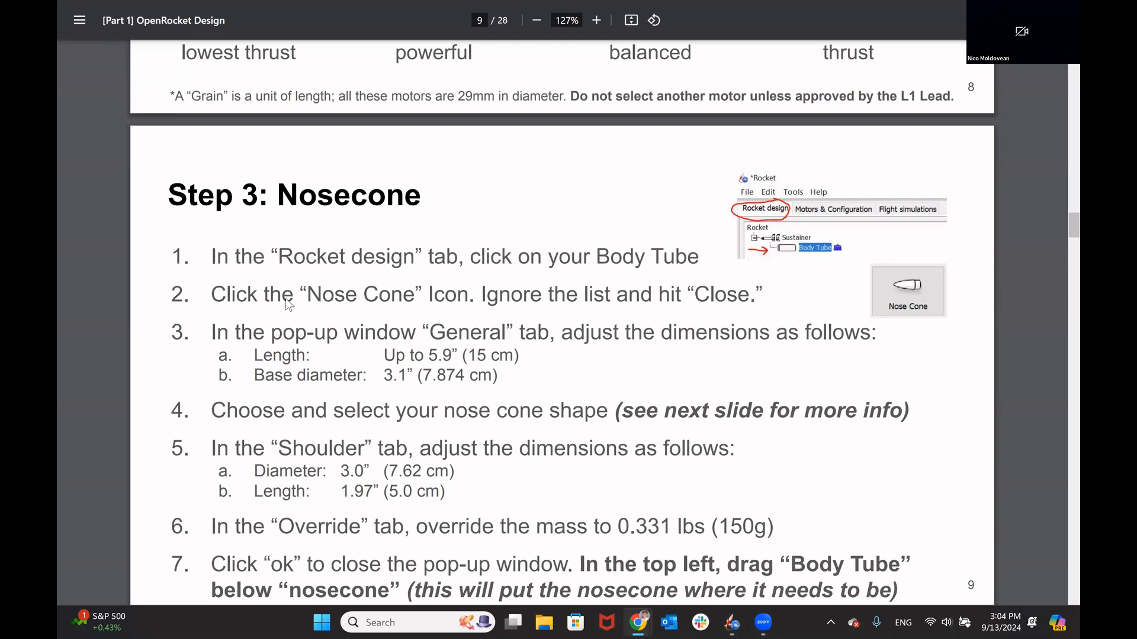
# Step: Switch back to OpenRocket and add a nose cone to the rocket design without applying a component preset
pyautogui.hotkey('alt', 'Tab')
pyautogui.hotkey('alt', 'Tab')
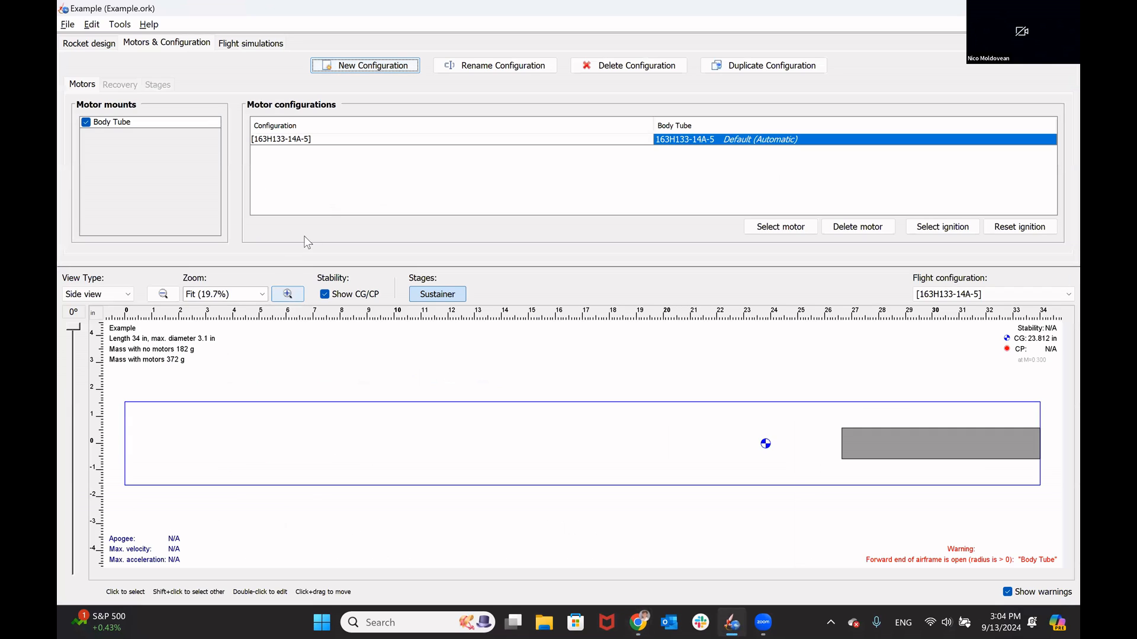
pyautogui.click(75, 42)
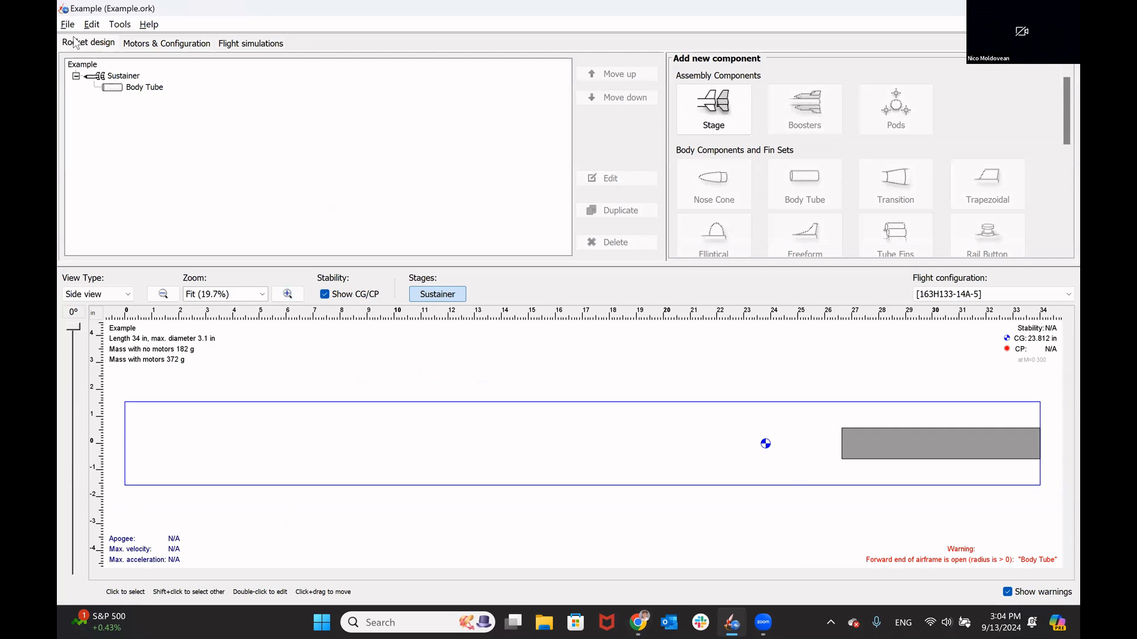
pyautogui.click(392, 452)
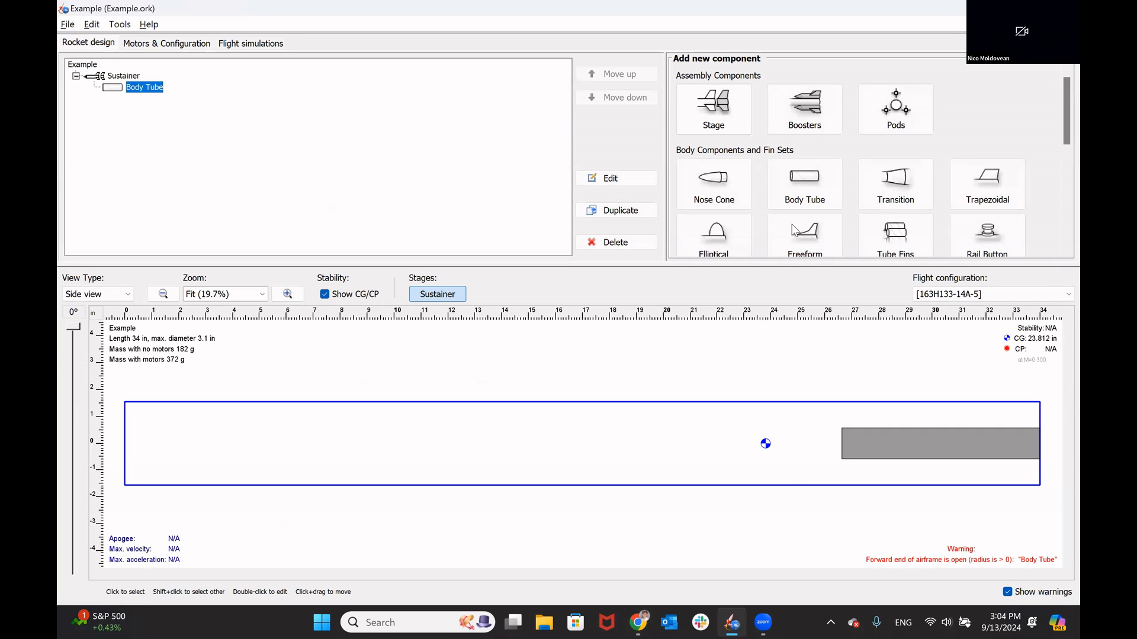
pyautogui.click(700, 195)
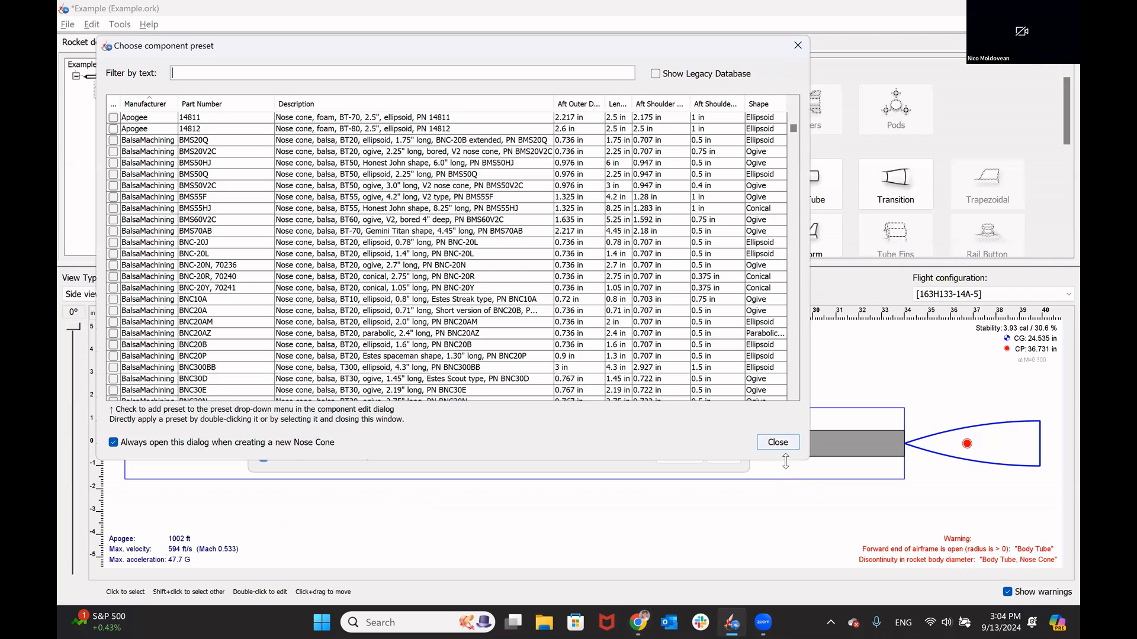
pyautogui.click(786, 443)
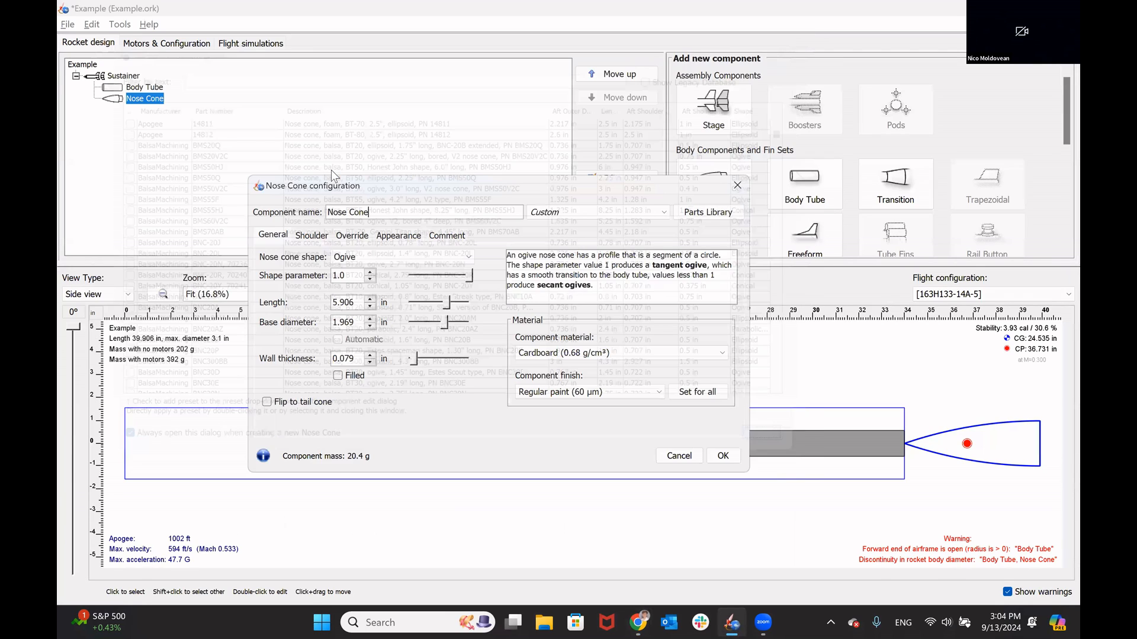
# Step: Set the nose cone's length to 5.9 in and its base diameter to 3.1 in
pyautogui.doubleClick(358, 302)
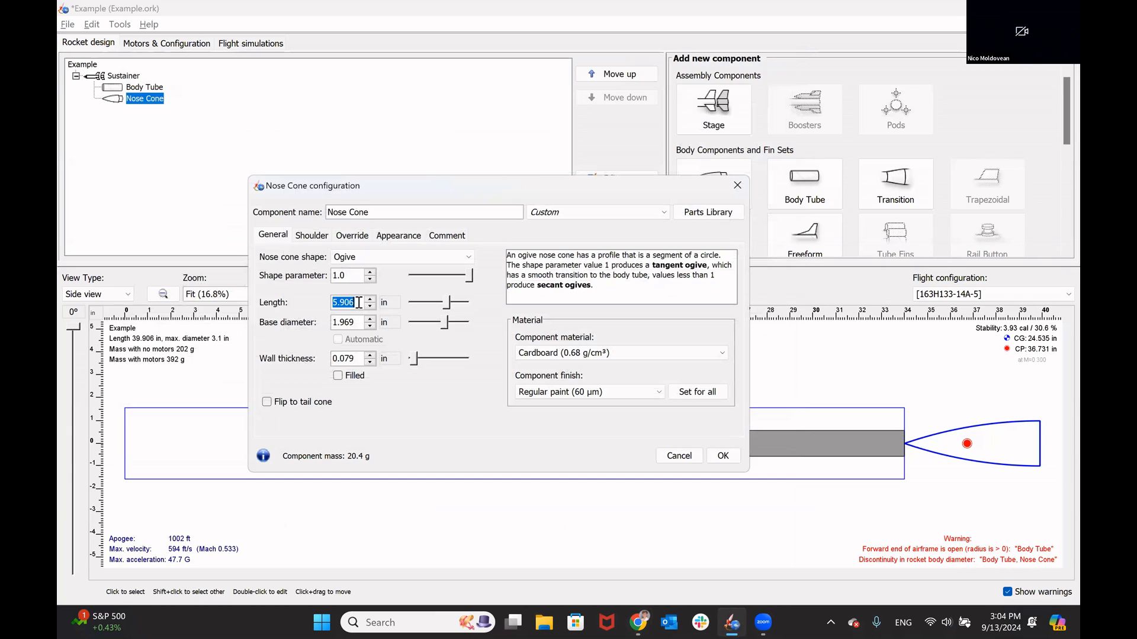
pyautogui.write('5.9')
pyautogui.doubleClick(361, 322)
pyautogui.doubleClick(356, 304)
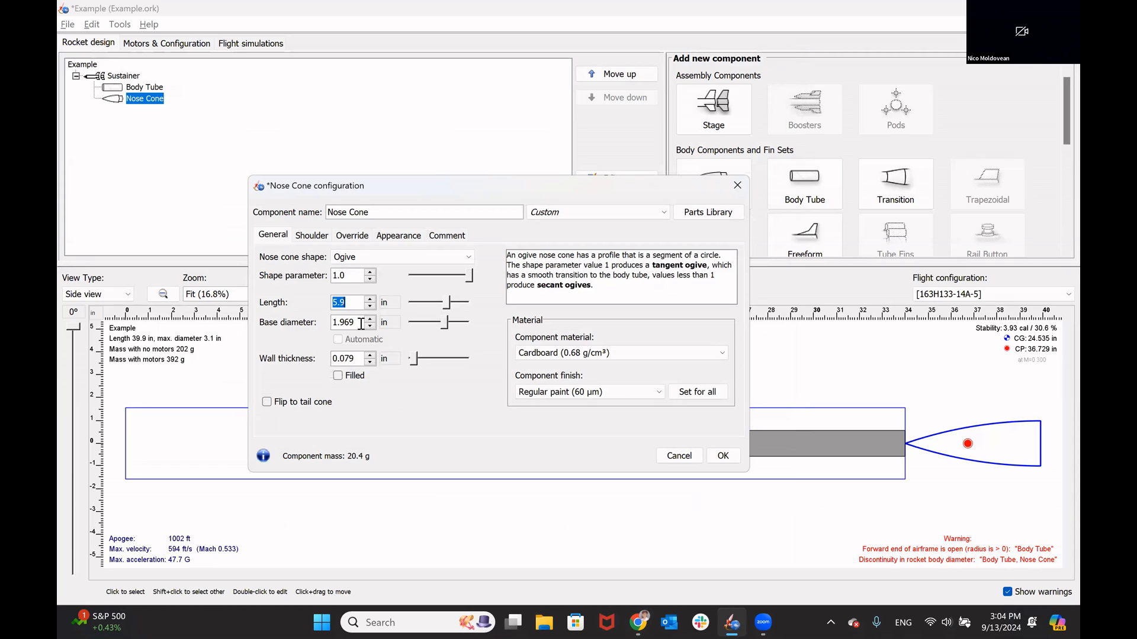
pyautogui.click(361, 324)
pyautogui.write('3.1')
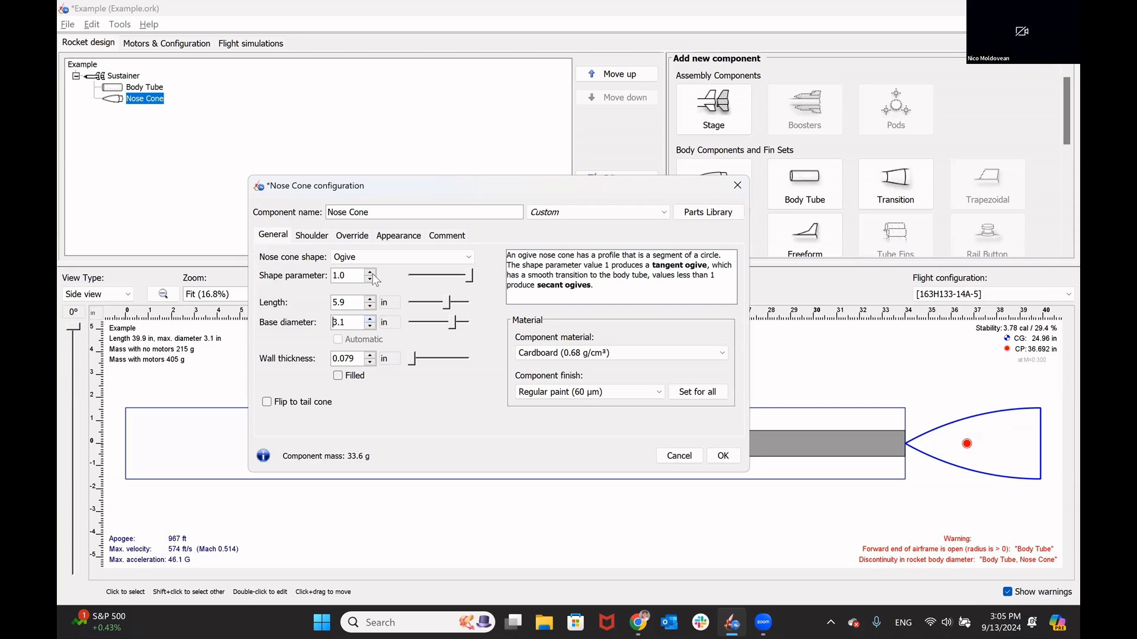
# Step: Try the Power series shape on the nose cone and return it to Ogive
pyautogui.click(370, 257)
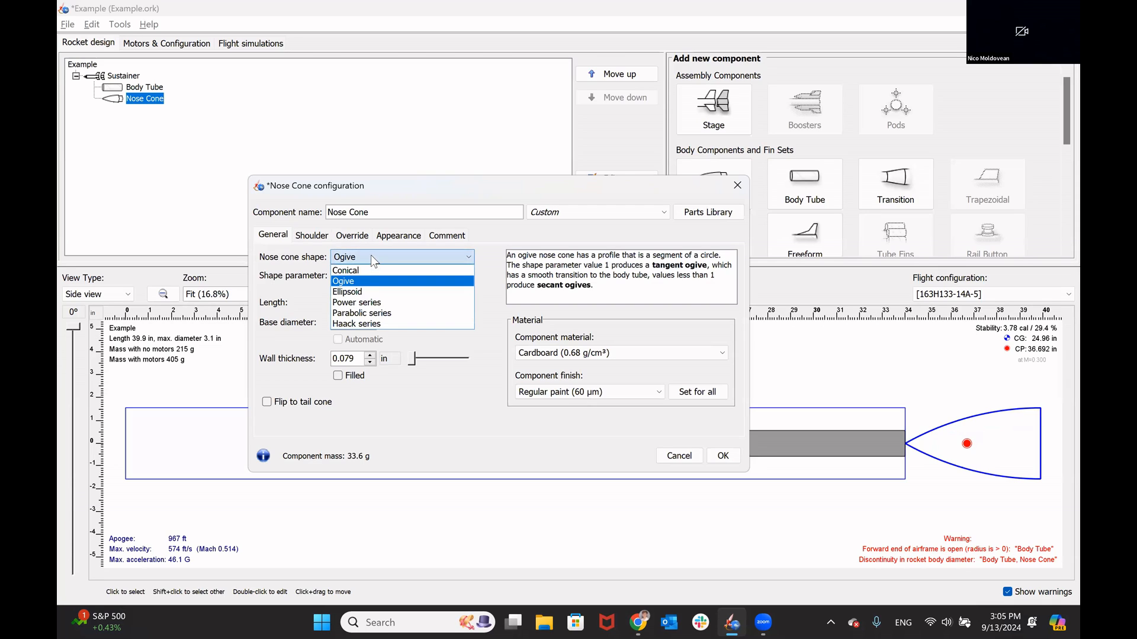
pyautogui.click(372, 302)
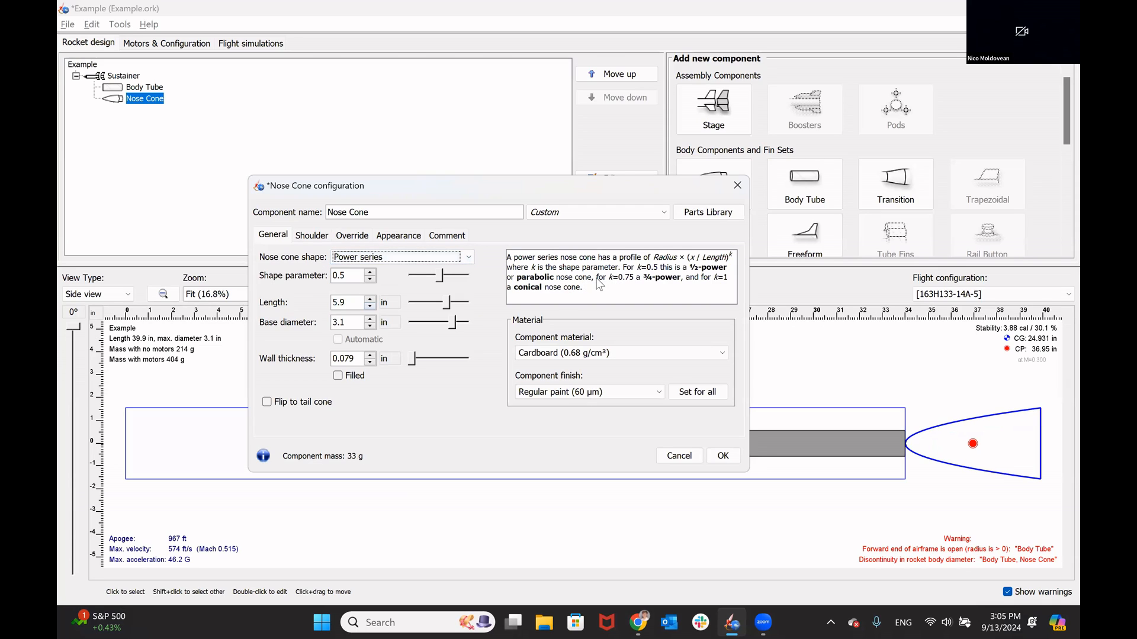
pyautogui.click(451, 261)
pyautogui.click(393, 281)
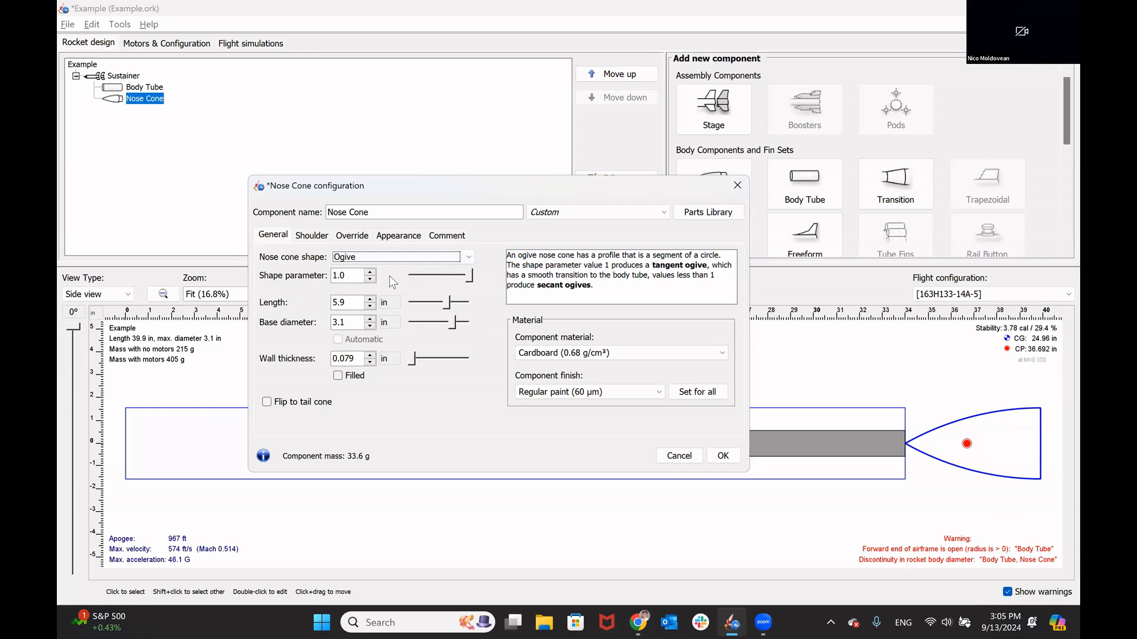
# Step: Set the nose cone shoulder's diameter to 3 in and its length to 1.97 in
pyautogui.click(314, 235)
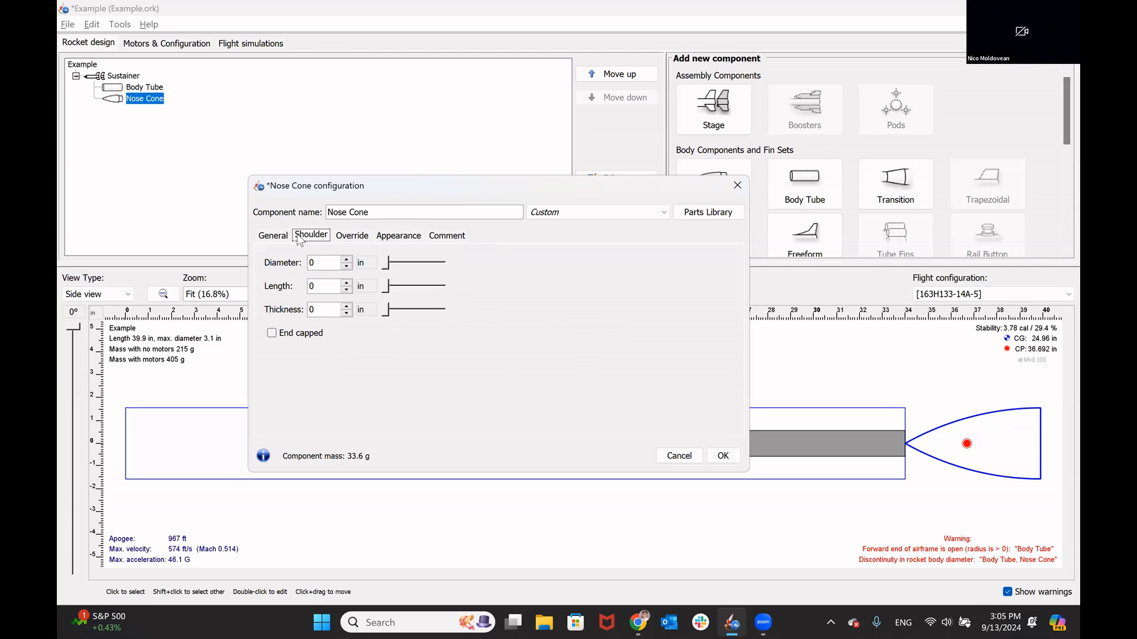
pyautogui.click(327, 261)
pyautogui.write('3')
pyautogui.click(328, 284)
pyautogui.write('1.97')
pyautogui.press('BackSpace')
pyautogui.press('BackSpace')
pyautogui.press('BackSpace')
pyautogui.write('97')
pyautogui.press('Return')
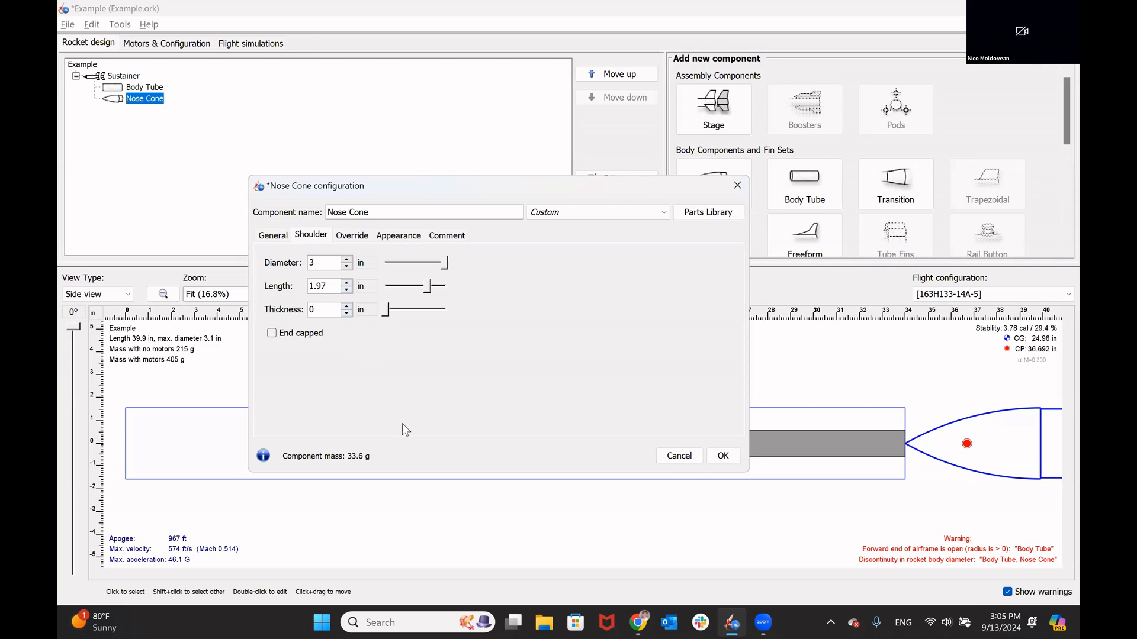
# Step: Override the nose cone's mass with 150 g, recheck its general dimensions and accept the nose cone configuration
pyautogui.click(352, 236)
pyautogui.click(278, 260)
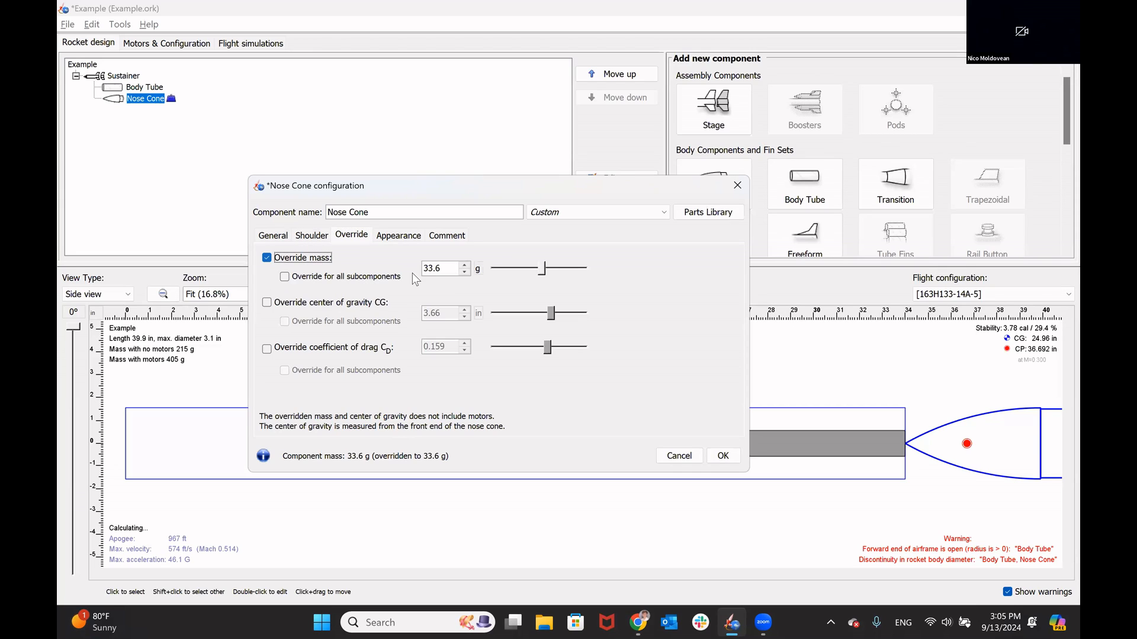
pyautogui.doubleClick(443, 268)
pyautogui.write('150')
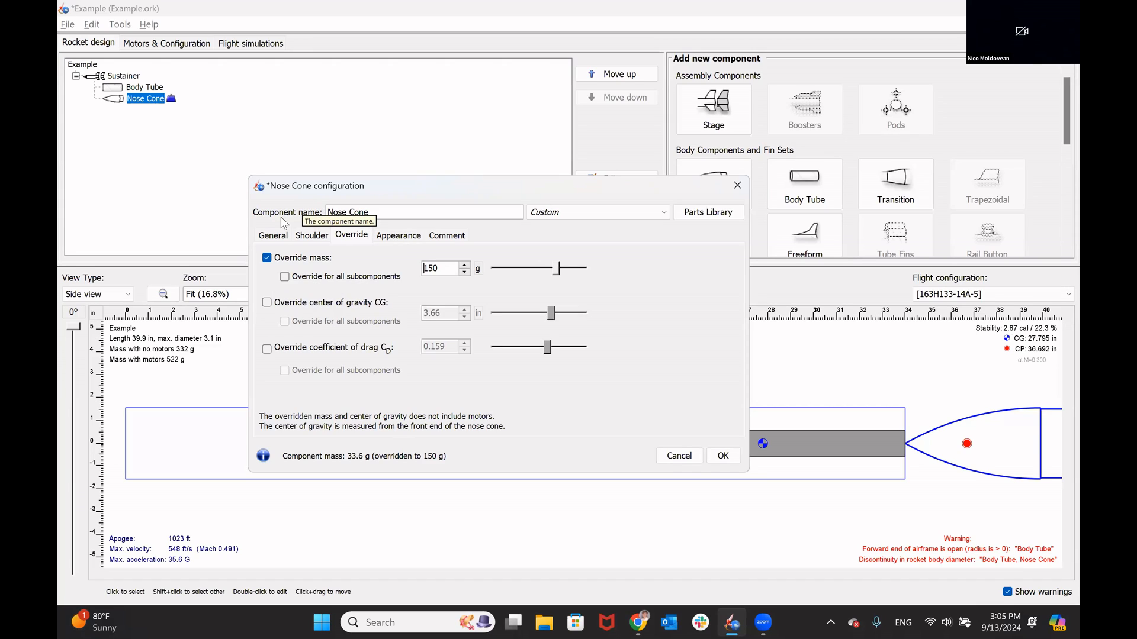
pyautogui.click(272, 236)
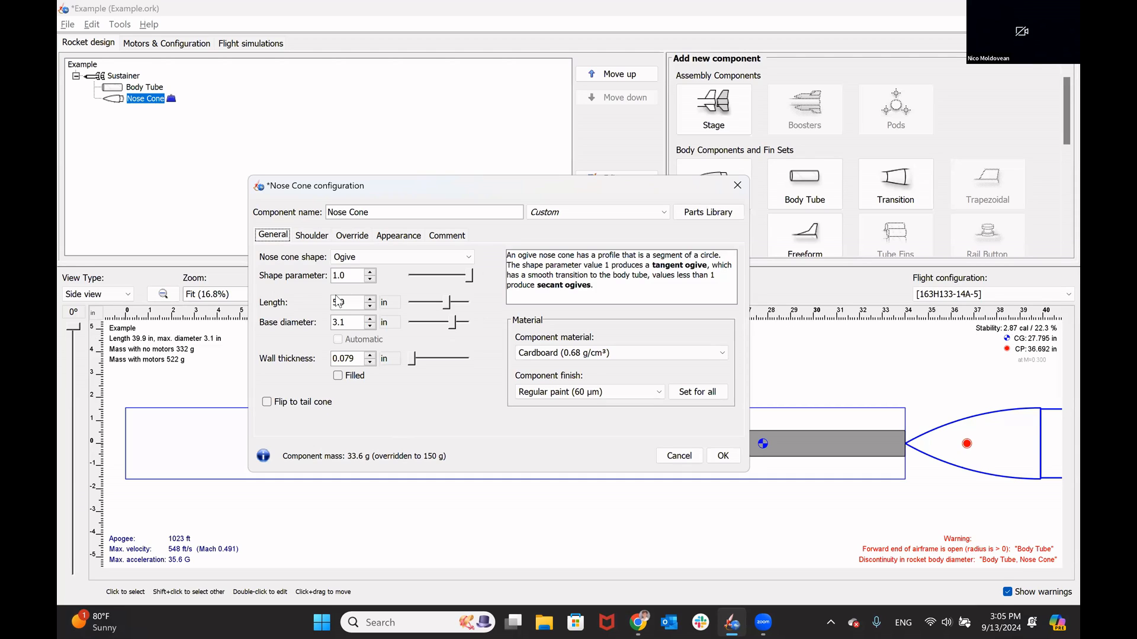
pyautogui.click(723, 455)
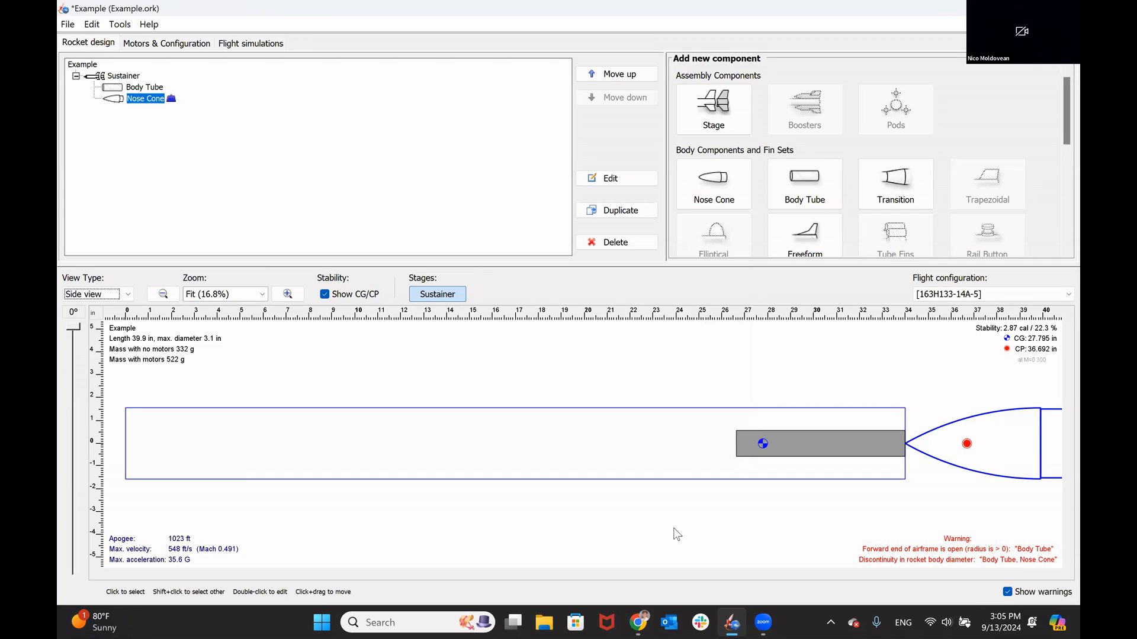
# Step: Reorder the Sustainer's components so the nose cone sits above the body tube, and save the design with only summary data
pyautogui.click(358, 234)
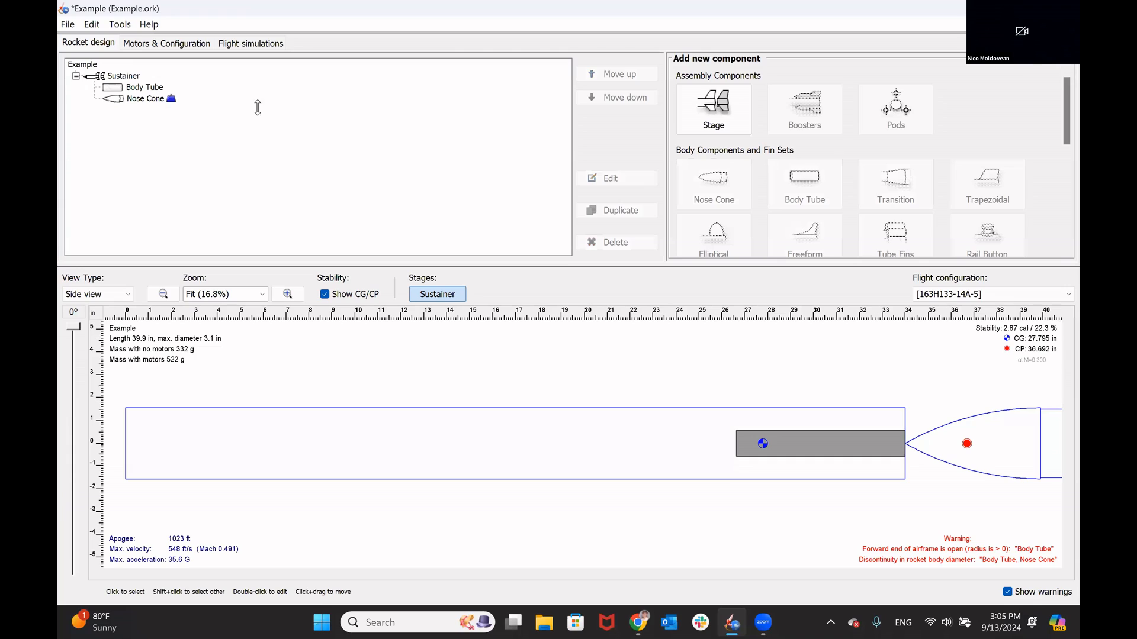
pyautogui.moveTo(137, 99); pyautogui.dragTo(142, 88)
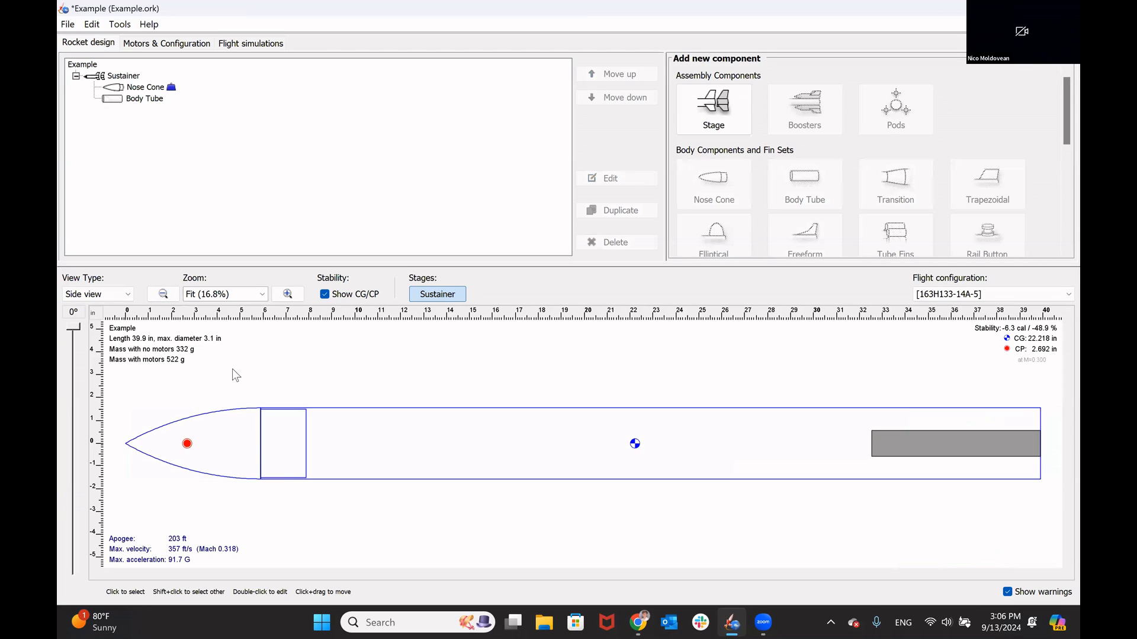
pyautogui.hotkey('ctrl', 's')
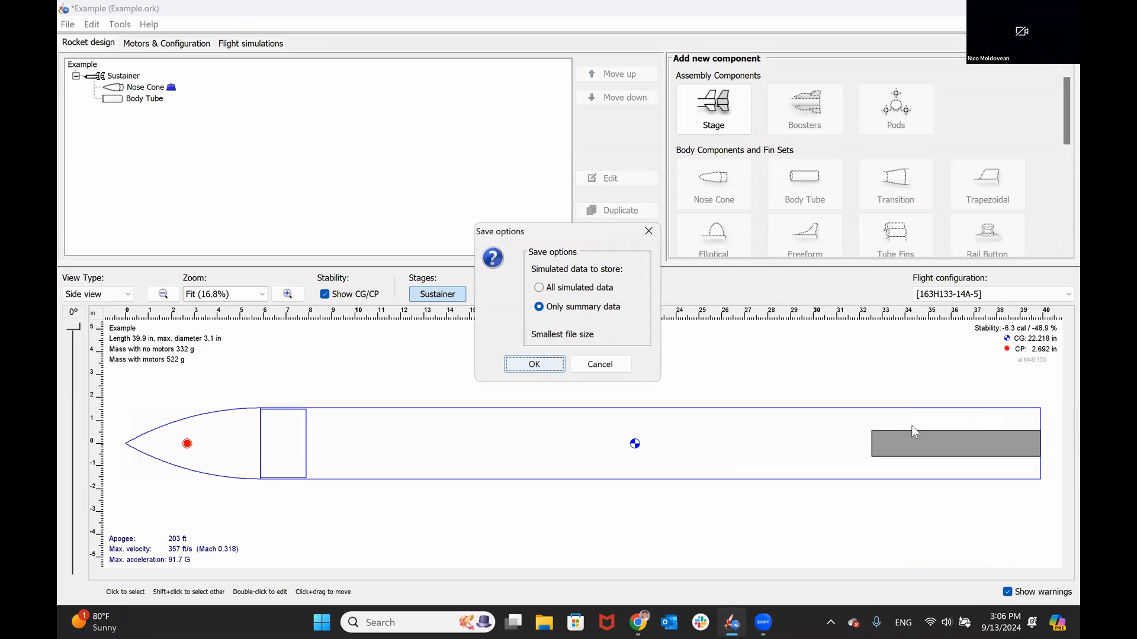
pyautogui.click(531, 363)
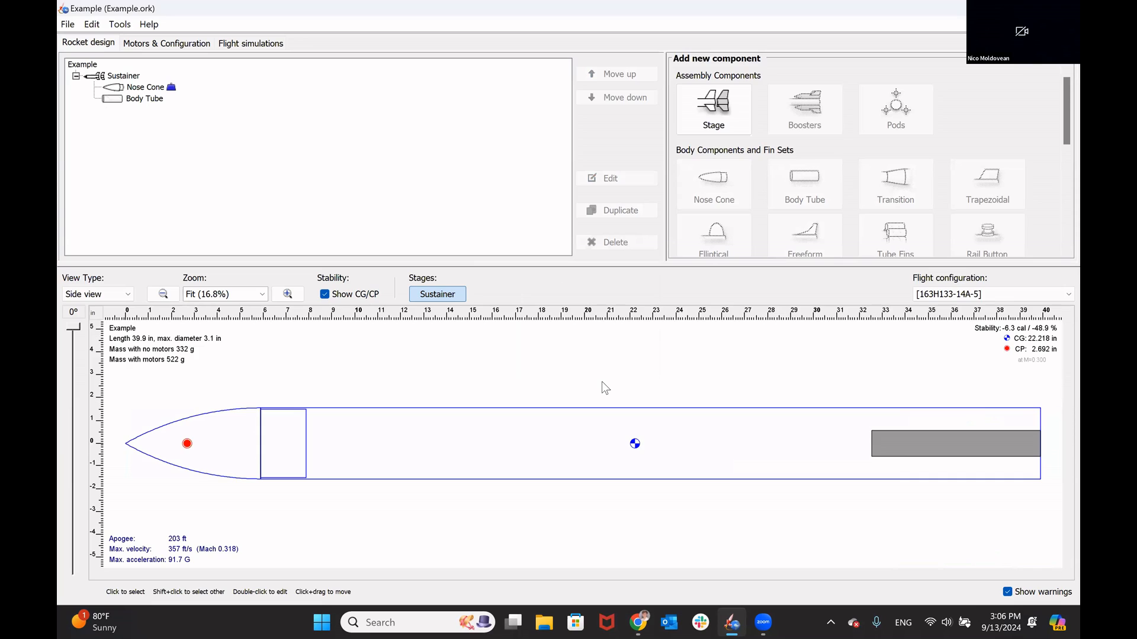
# Step: Add a parachute inside the body tube using the LOC/Precision LP-36-2022 preset, found by filtering for LP-36-202
pyautogui.click(556, 413)
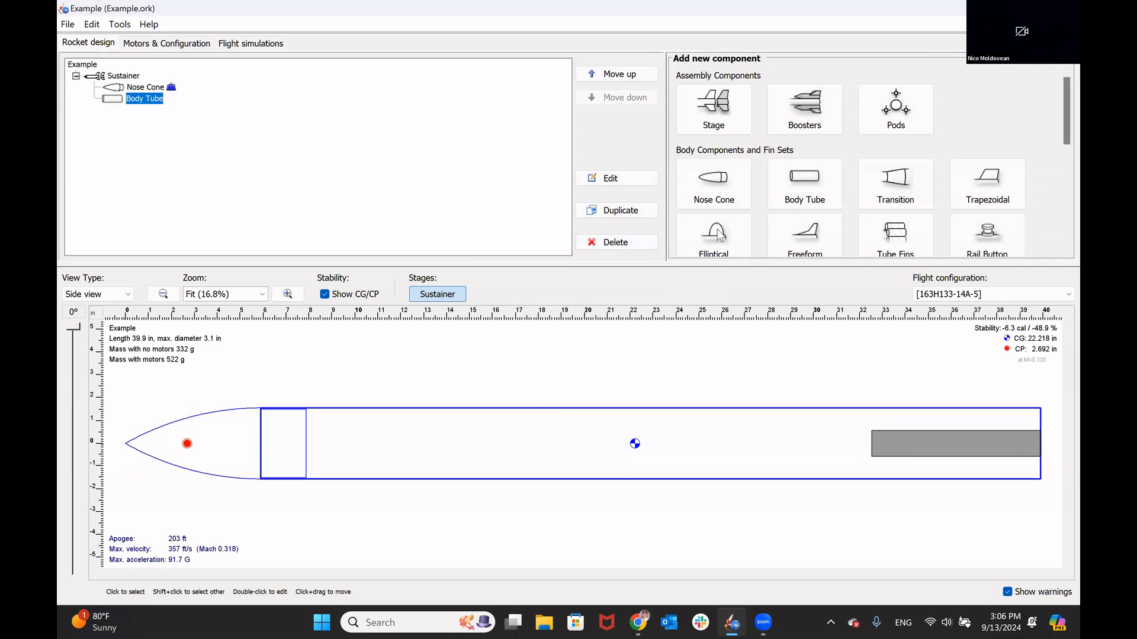
pyautogui.scroll(-2, 757, 219)
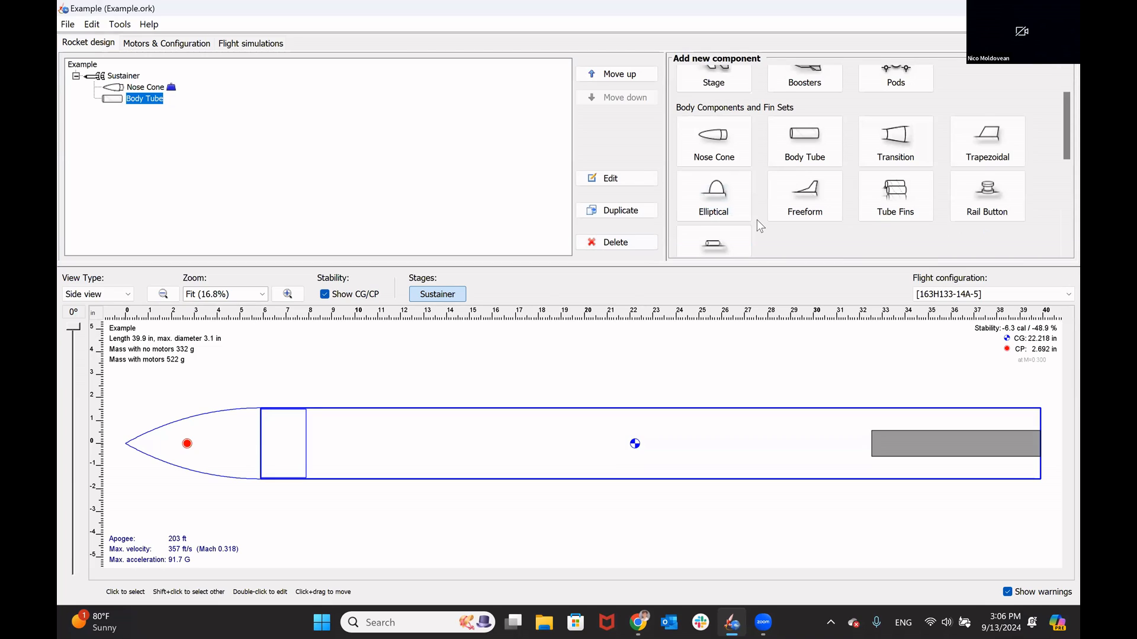
pyautogui.scroll(2, 757, 219)
pyautogui.scroll(-5, 757, 219)
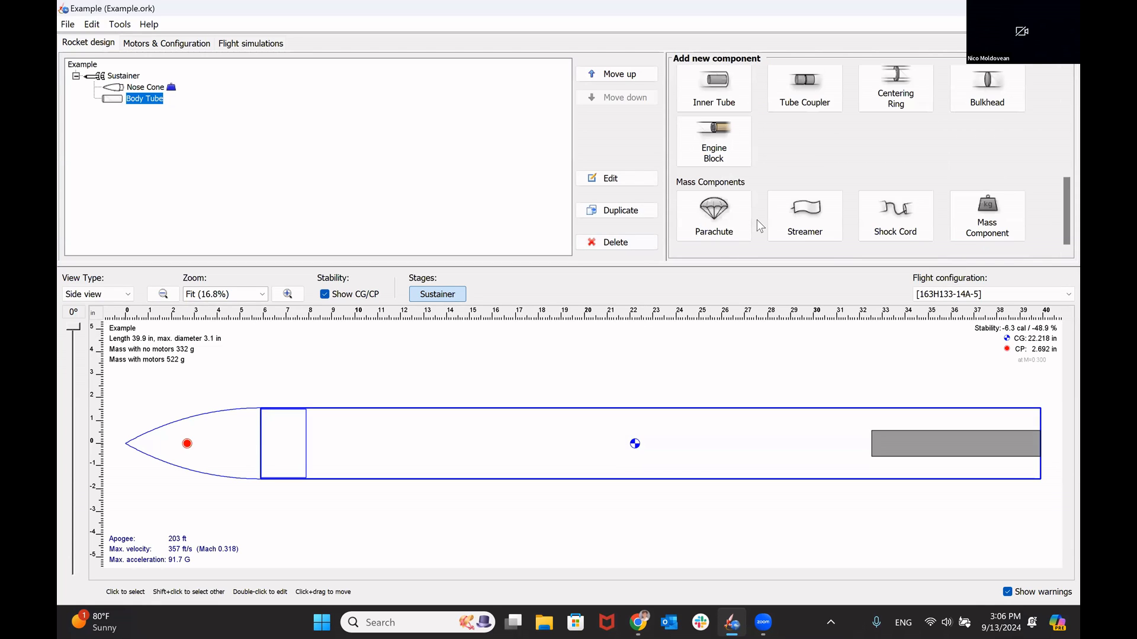
pyautogui.click(728, 213)
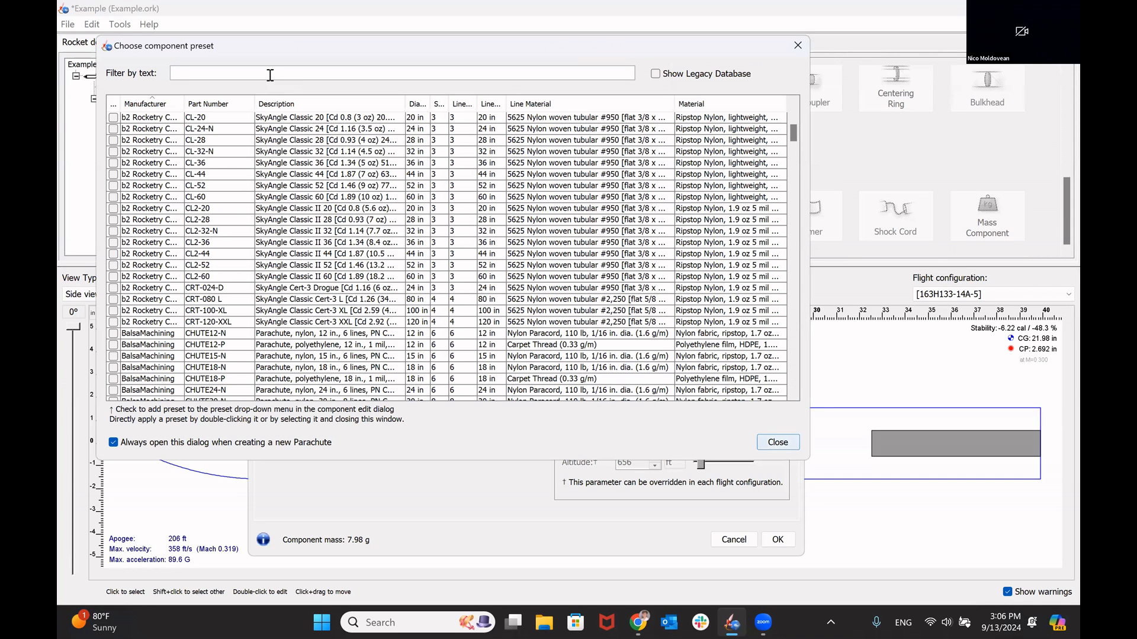
pyautogui.write('LP-36-202')
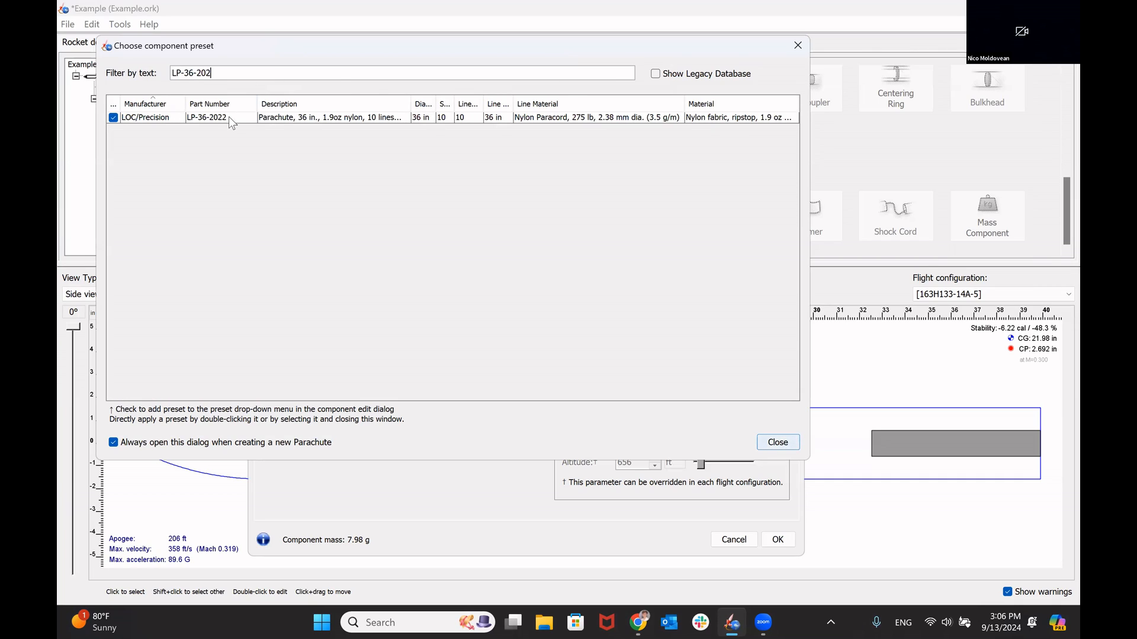
pyautogui.click(224, 116)
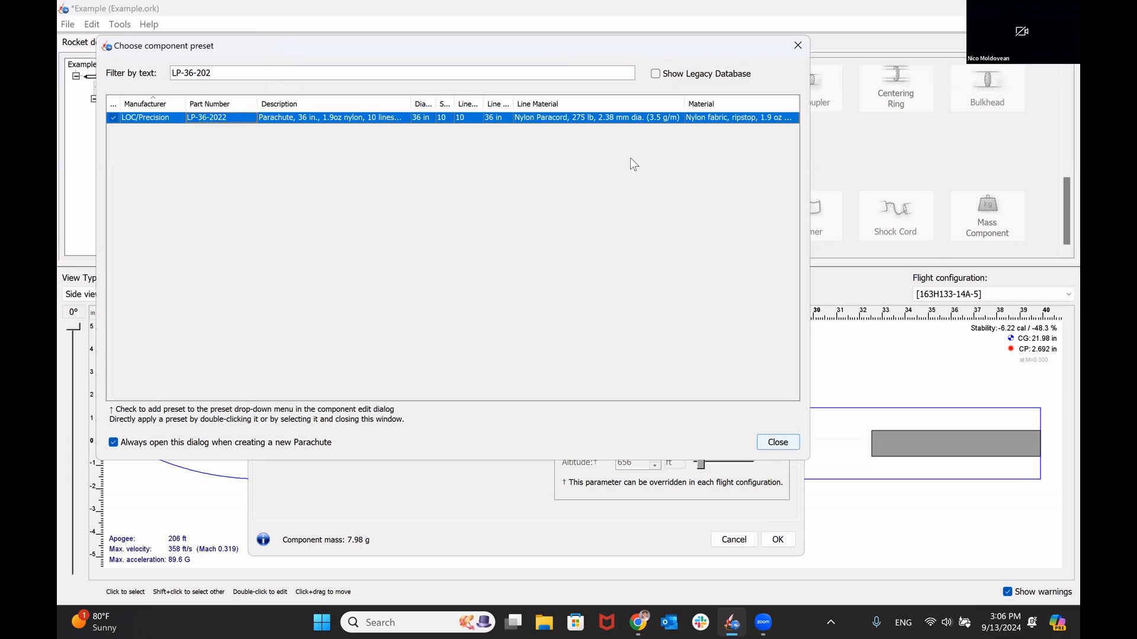
pyautogui.doubleClick(630, 117)
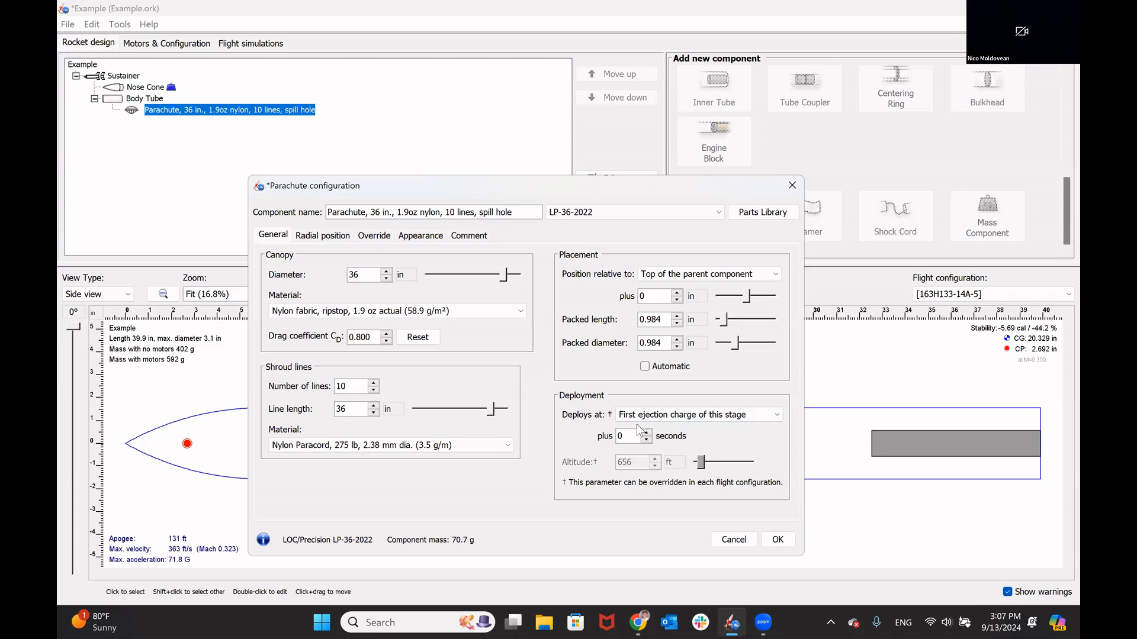
# Step: Set the parachute to deploy at a specific altitude during descent, at 300 ft
pyautogui.click(642, 417)
pyautogui.click(644, 460)
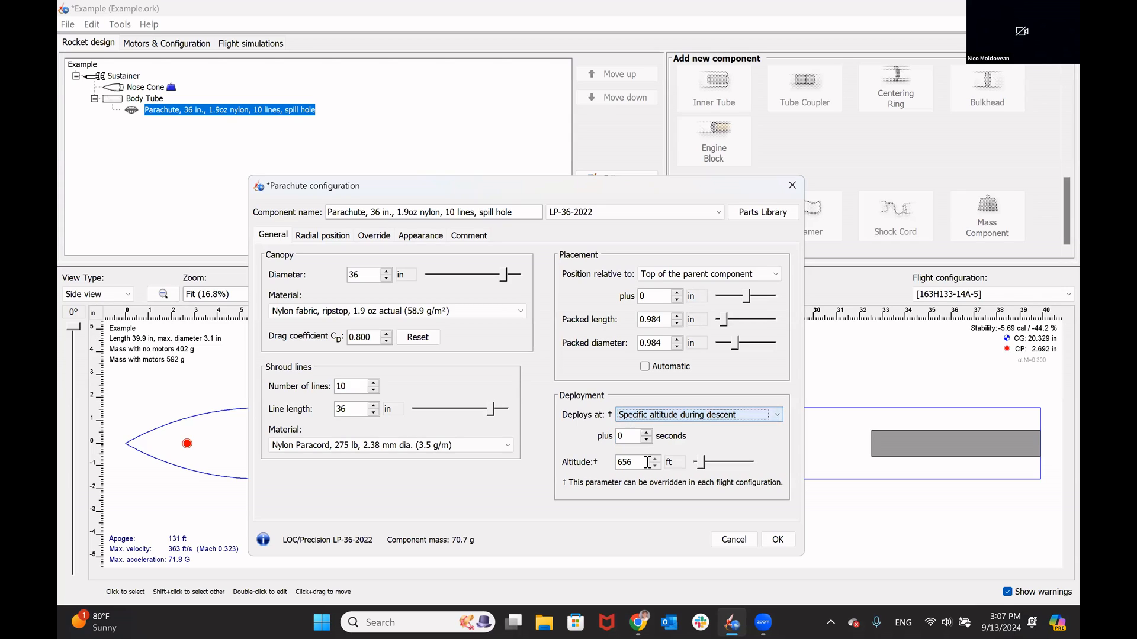
pyautogui.doubleClick(627, 461)
pyautogui.write('300')
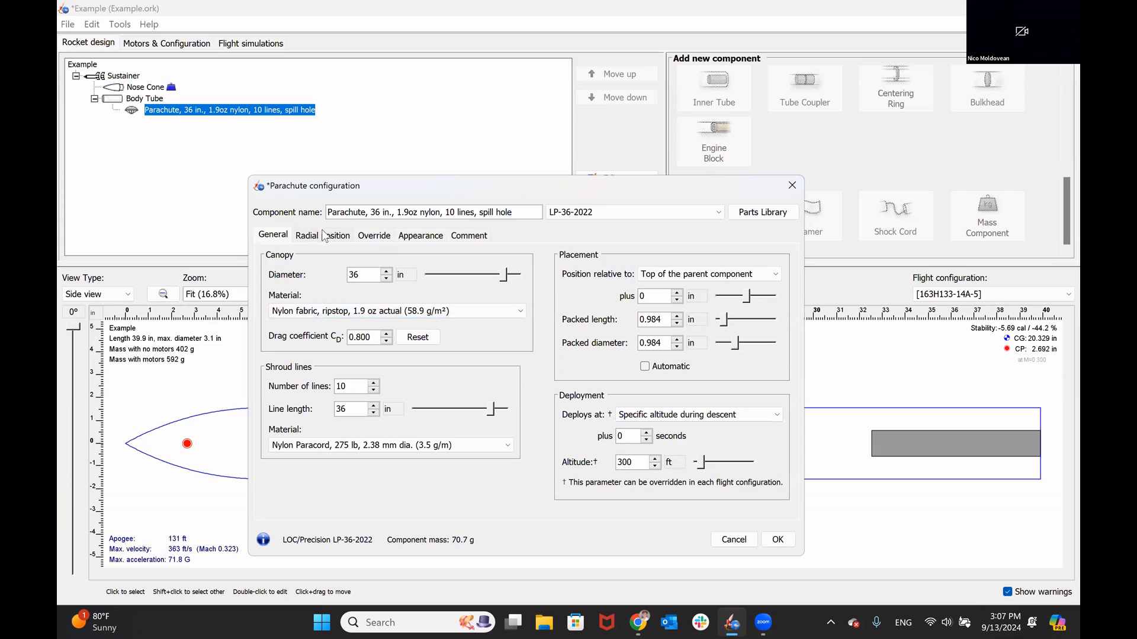
# Step: Override the parachute's mass with 160 g
pyautogui.click(364, 236)
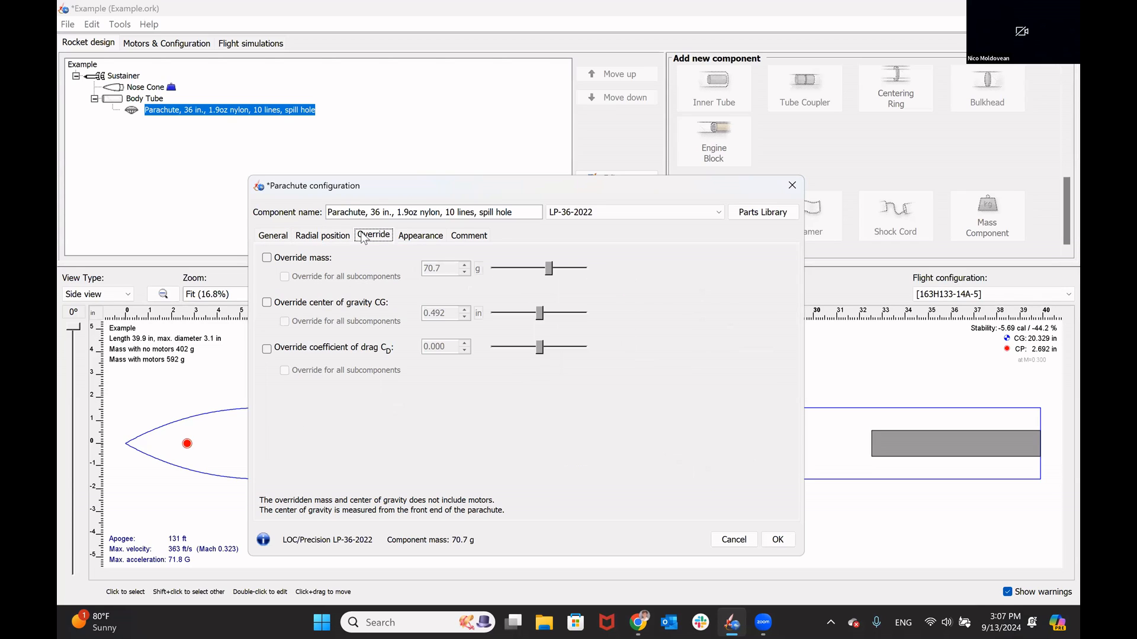
pyautogui.click(267, 258)
pyautogui.doubleClick(452, 269)
pyautogui.write('160')
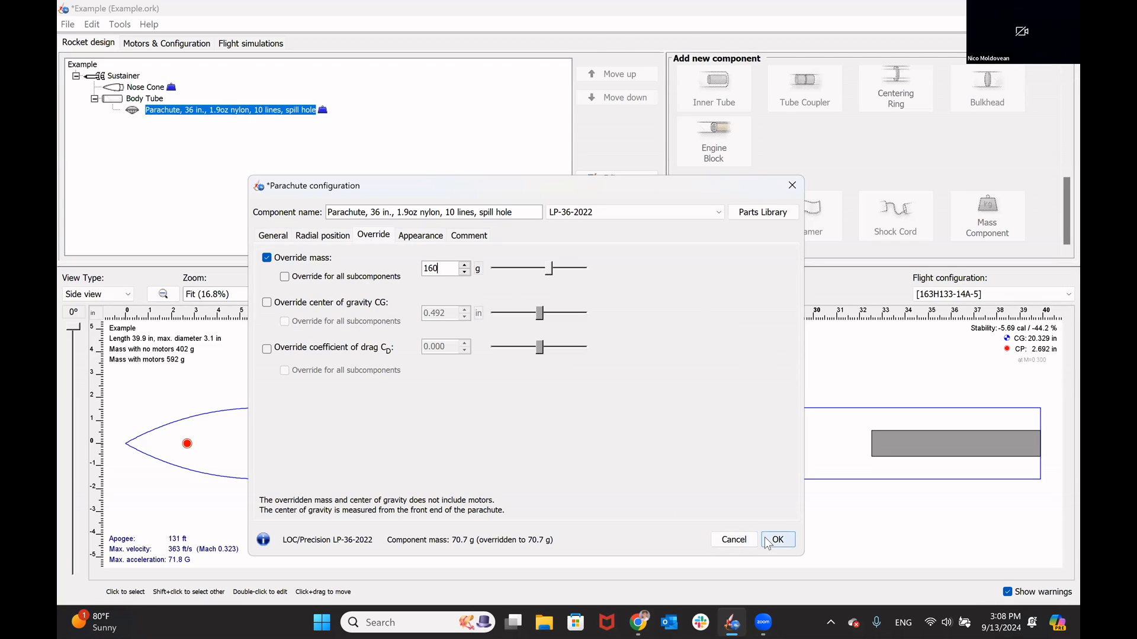
# Step: Position the parachute relative to the middle of the parent component with an offset of 0 in
pyautogui.click(282, 236)
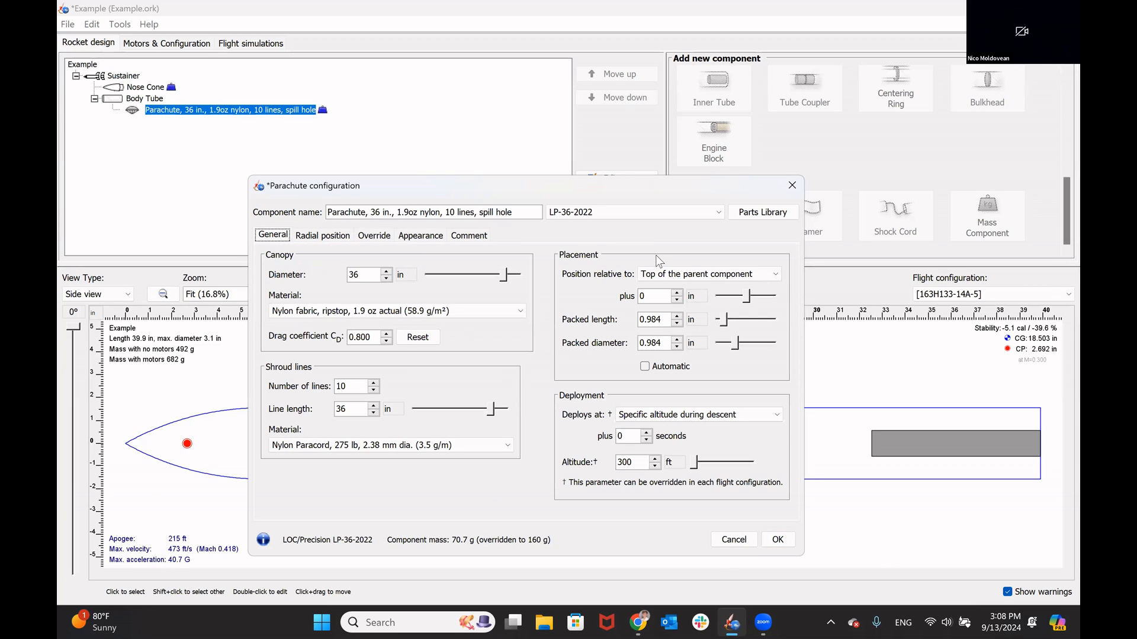
pyautogui.click(693, 274)
pyautogui.click(693, 308)
pyautogui.doubleClick(670, 297)
pyautogui.write('0')
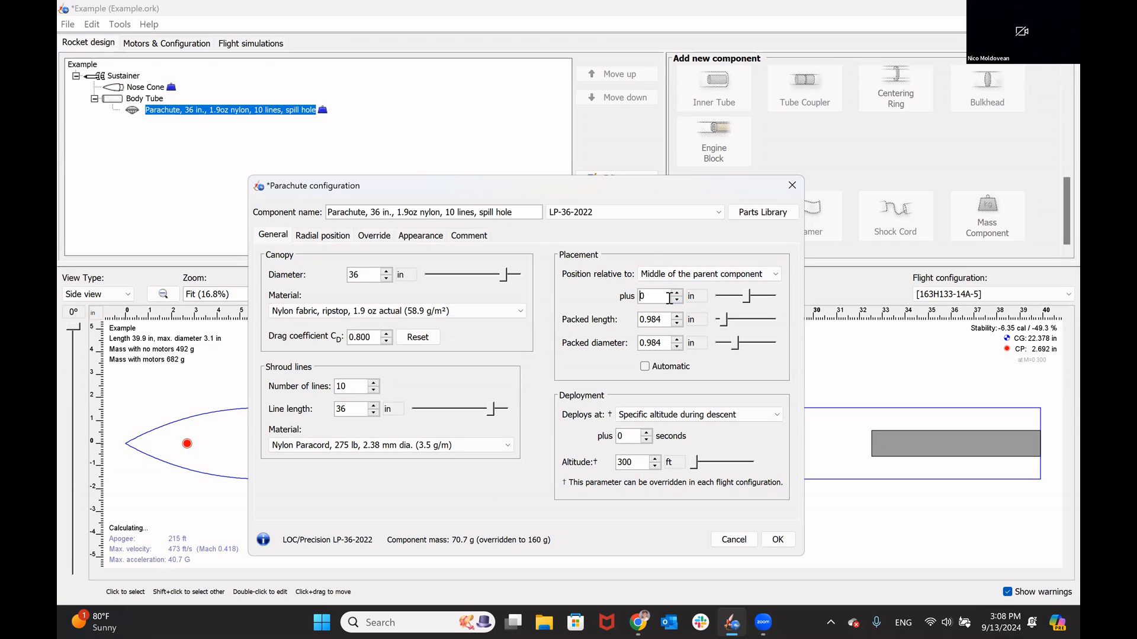
# Step: Set the parachute's packed length and packed diameter to 3 in each, and accept its configuration
pyautogui.moveTo(640, 193); pyautogui.dragTo(616, 43)
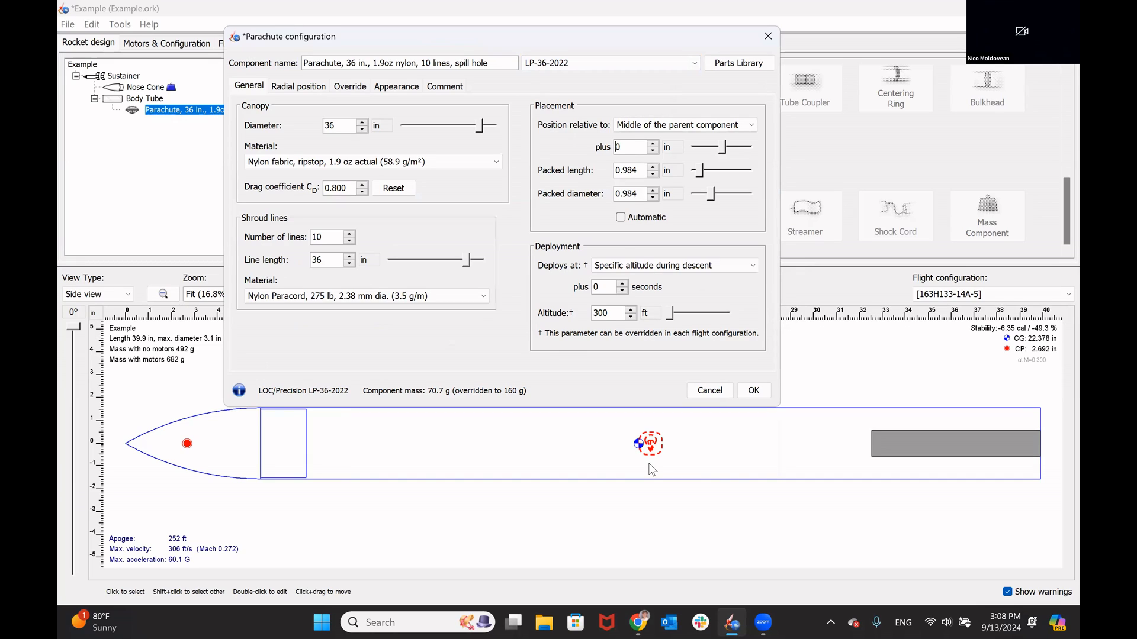
pyautogui.click(636, 171)
pyautogui.write('3')
pyautogui.click(645, 196)
pyautogui.write('3')
pyautogui.press('Tab')
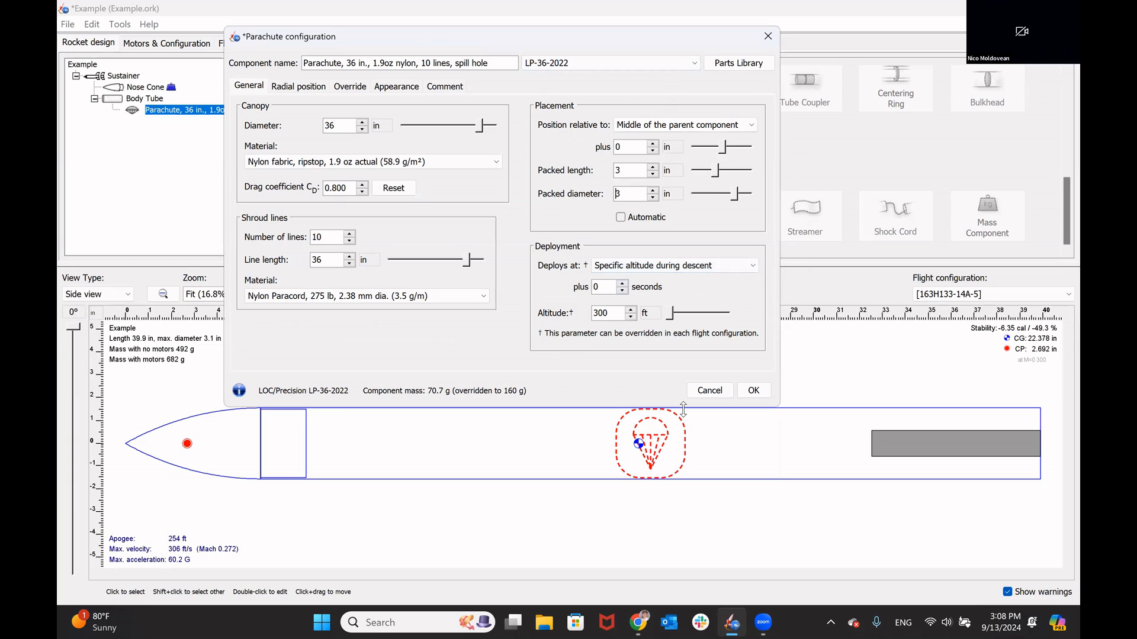
pyautogui.click(754, 391)
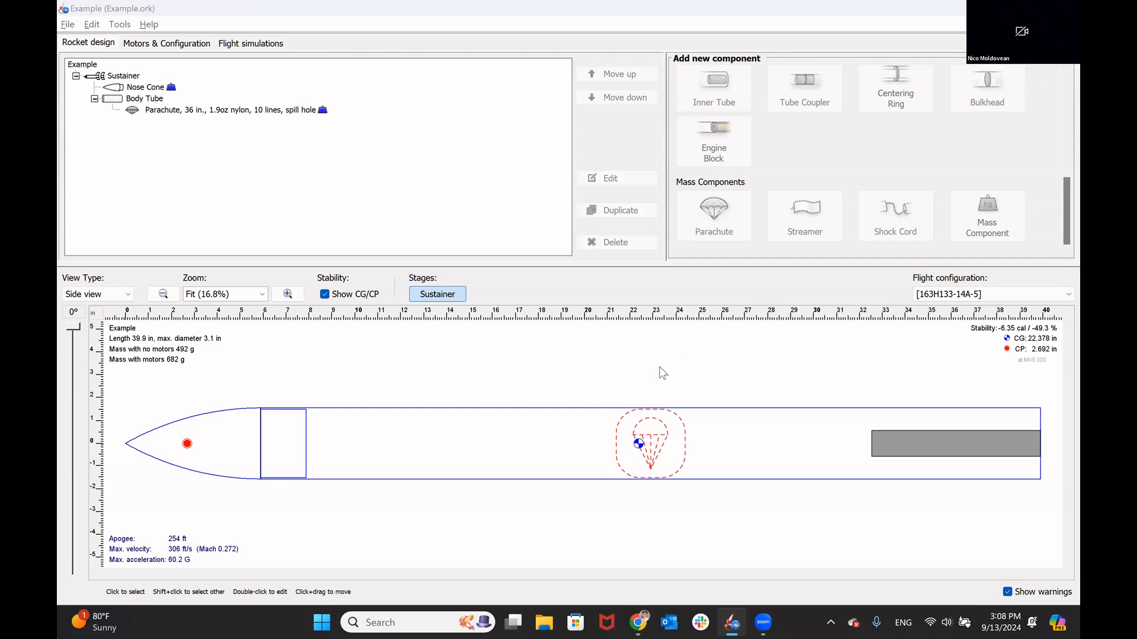
# Step: Consult Step 5 of the PDF guide in Chrome, and add a mass component inside the body tube in OpenRocket
pyautogui.hotkey('alt', 'Tab')
pyautogui.hotkey('alt', 'Tab')
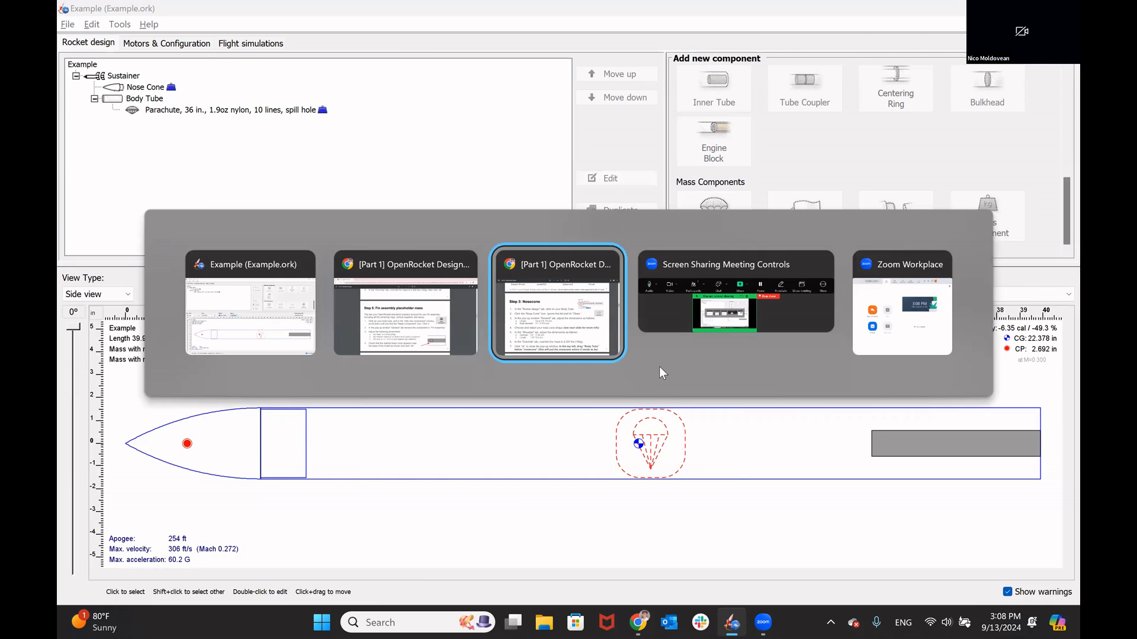
pyautogui.scroll(-15, 531, 364)
pyautogui.scroll(-13, 531, 365)
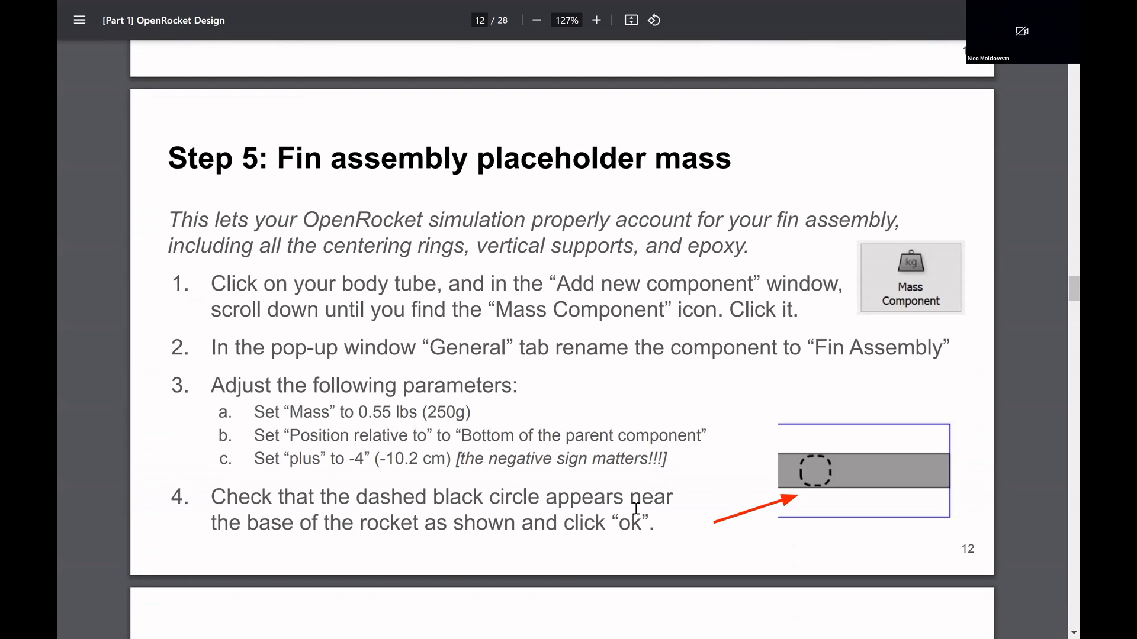
pyautogui.hotkey('alt', 'Tab')
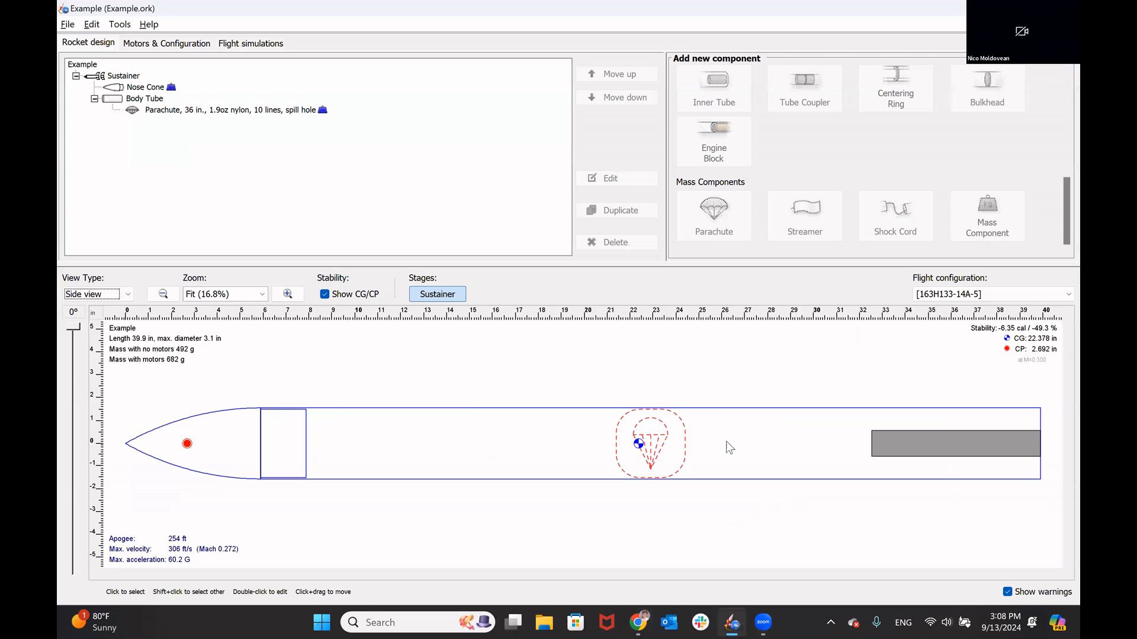
pyautogui.click(726, 442)
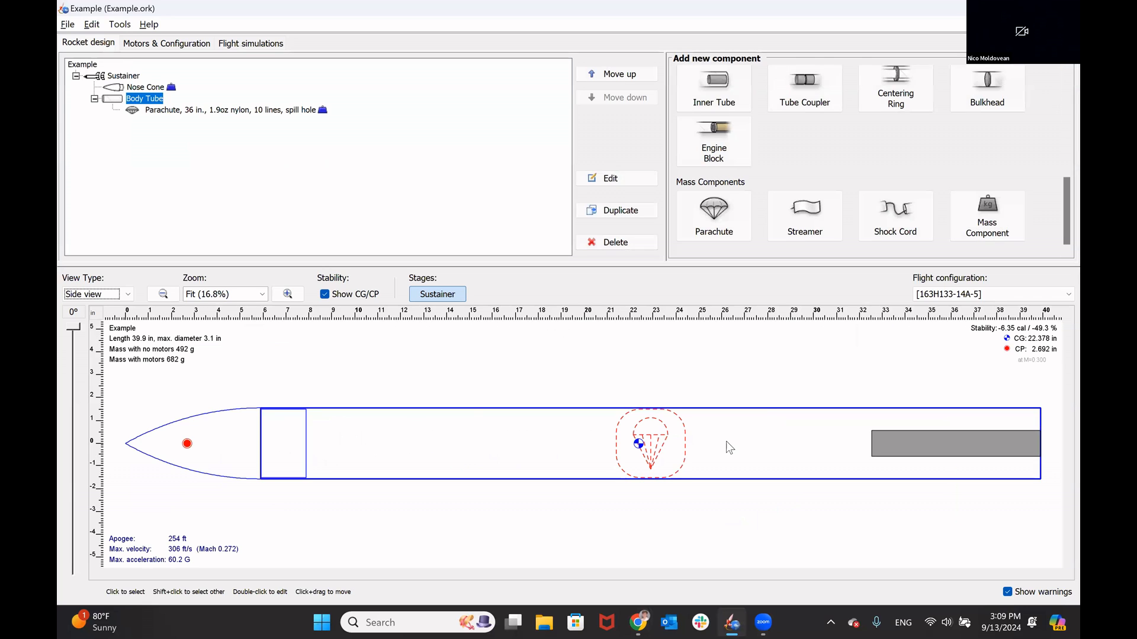
pyautogui.click(994, 220)
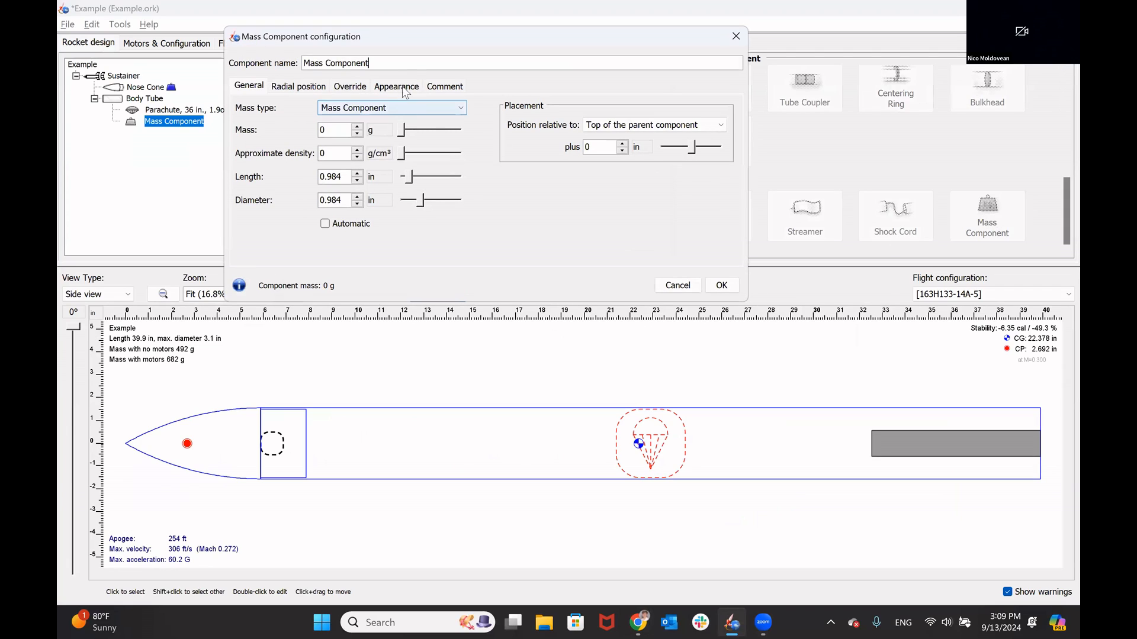
# Step: Name the mass component "Fin assembly mass" and set its mass to 250 g
pyautogui.tripleClick(303, 64)
pyautogui.write('F')
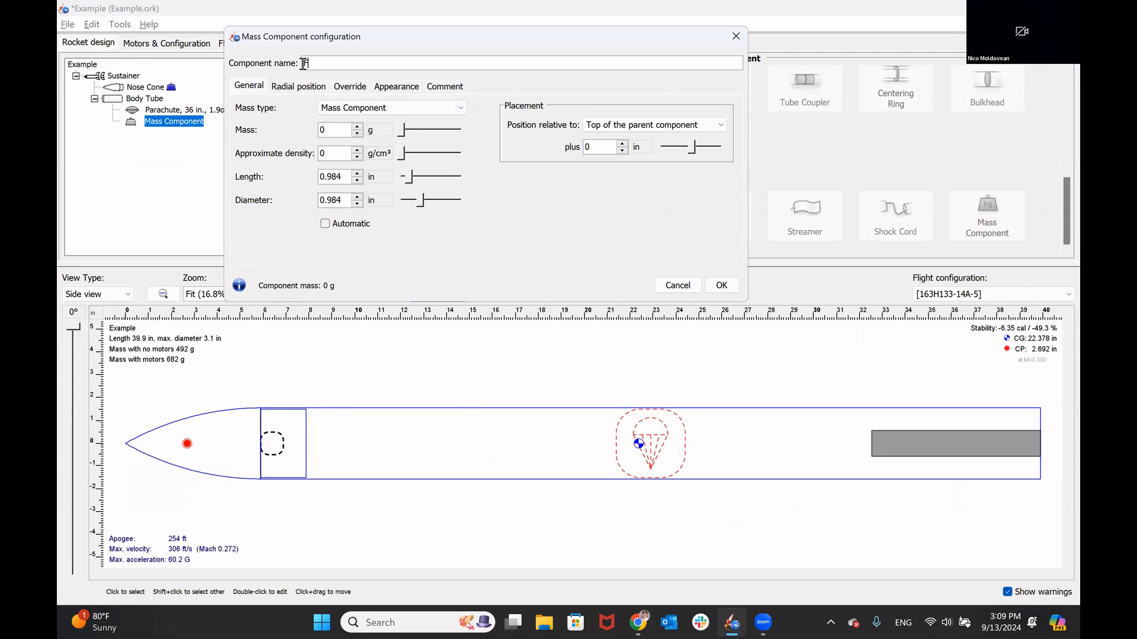
pyautogui.write('in assembly mass')
pyautogui.press('Tab')
pyautogui.press('Tab')
pyautogui.write('250')
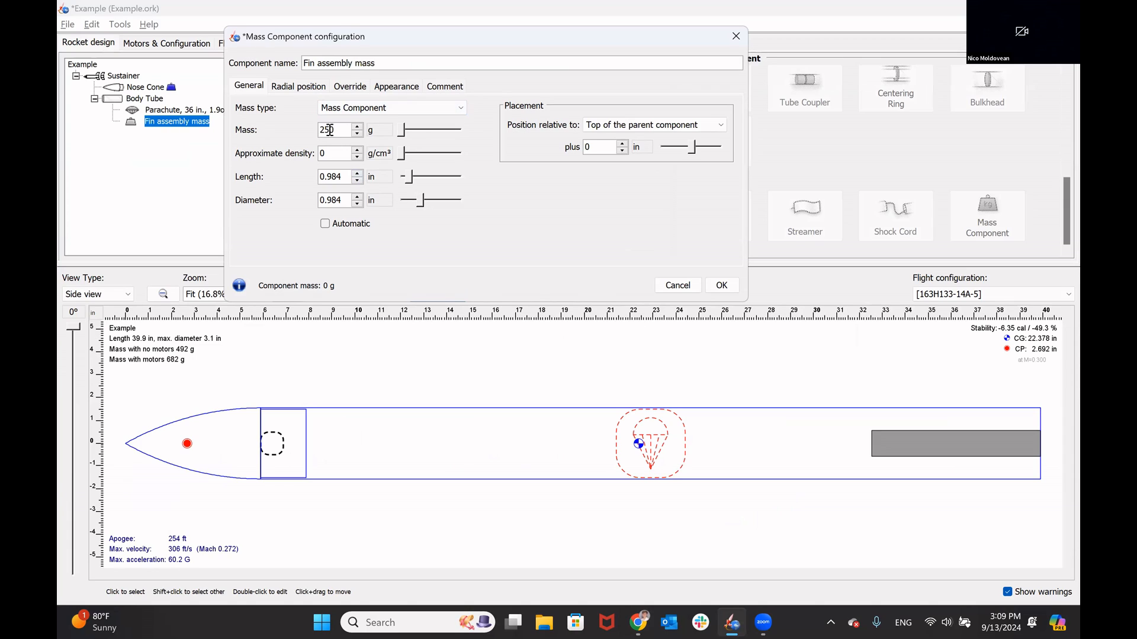
# Step: Position the fin assembly mass relative to the bottom of the parent component with an offset of 4 in, and accept the configuration
pyautogui.click(684, 126)
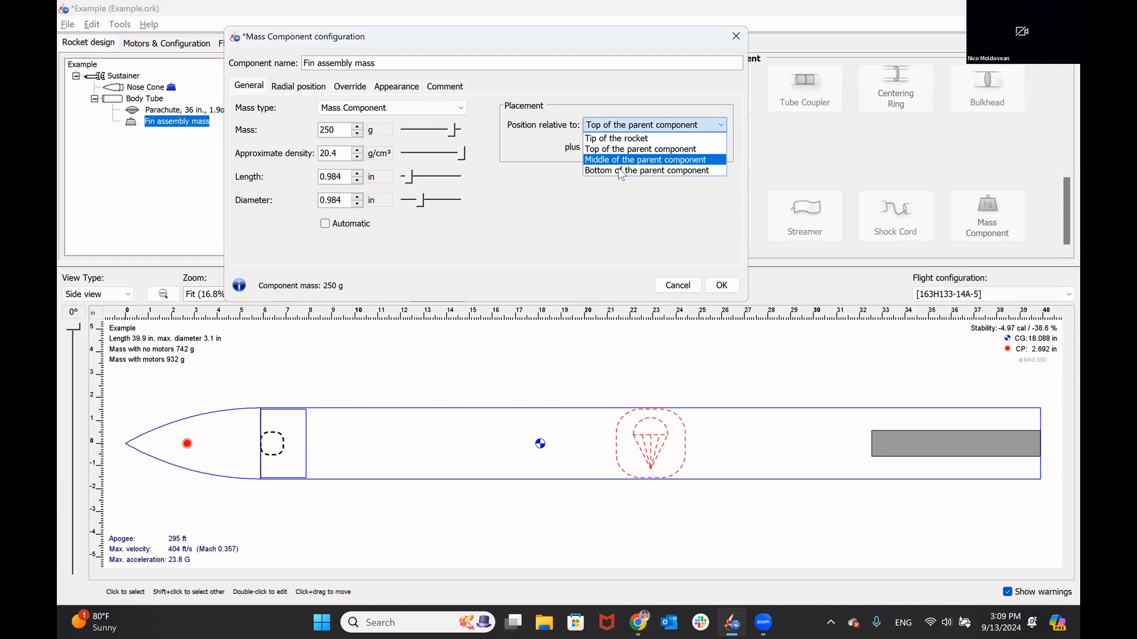
pyautogui.click(620, 171)
pyautogui.doubleClick(604, 146)
pyautogui.write('-4')
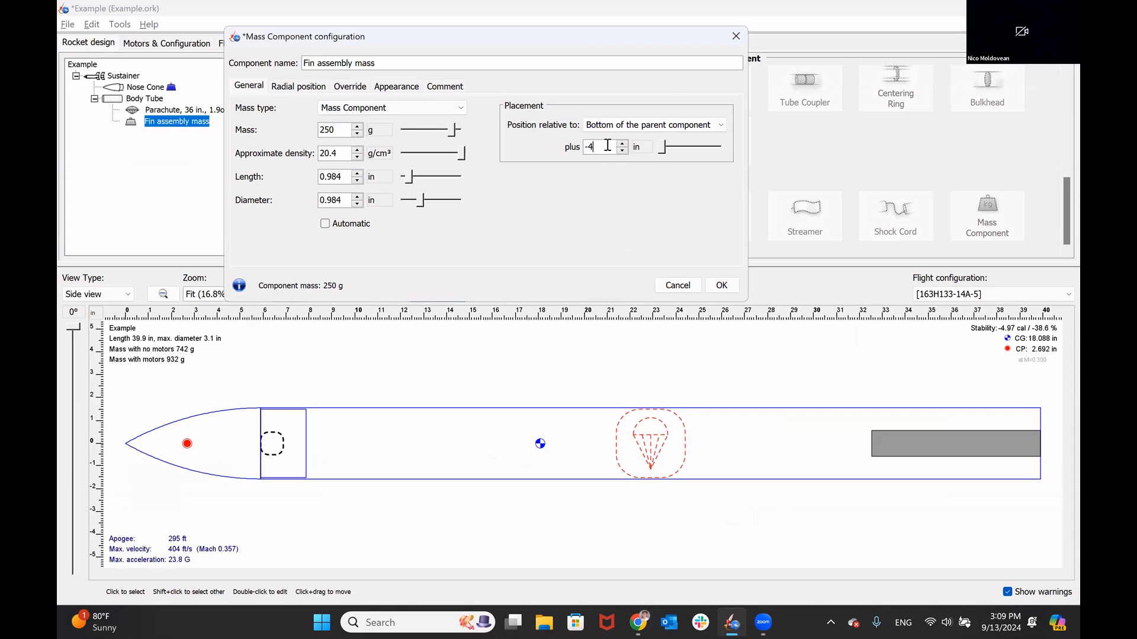
pyautogui.press('Return')
pyautogui.click(590, 148)
pyautogui.press('BackSpace')
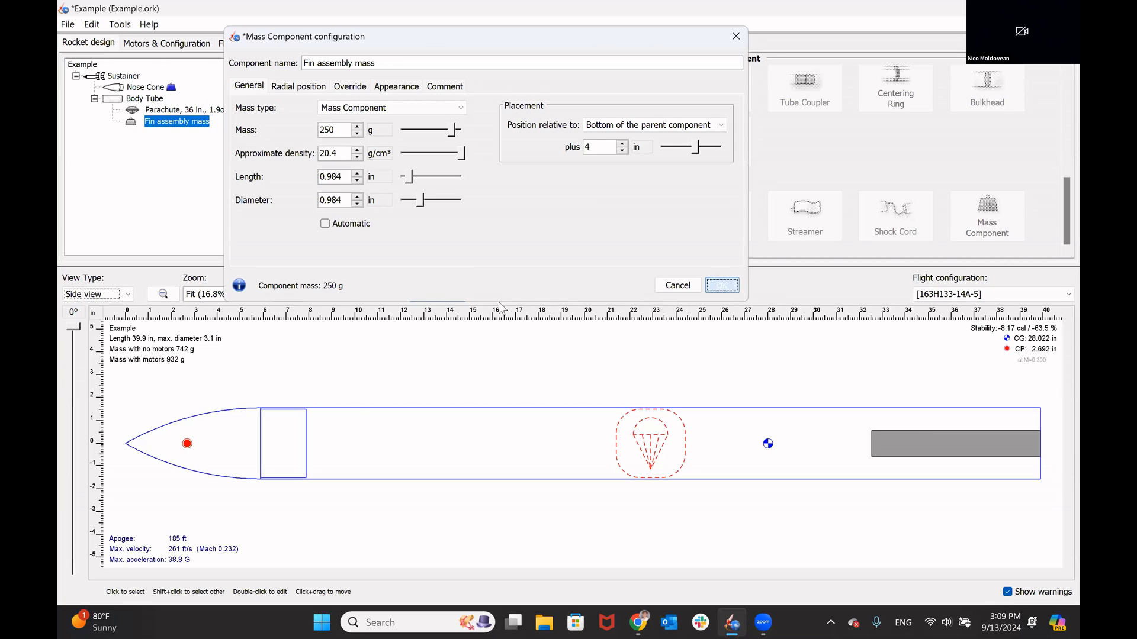
pyautogui.press('Return')
# Step: Change the fin assembly mass's offset from the bottom of the body tube to -4 in, and save the design
pyautogui.click(163, 294)
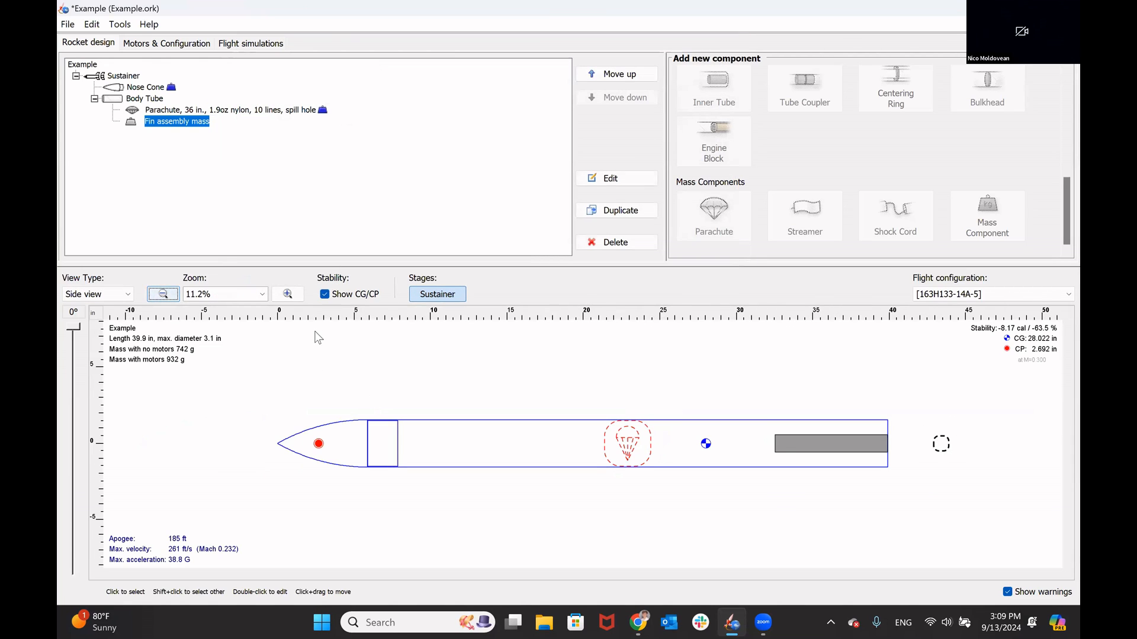
pyautogui.click(287, 295)
pyautogui.click(258, 296)
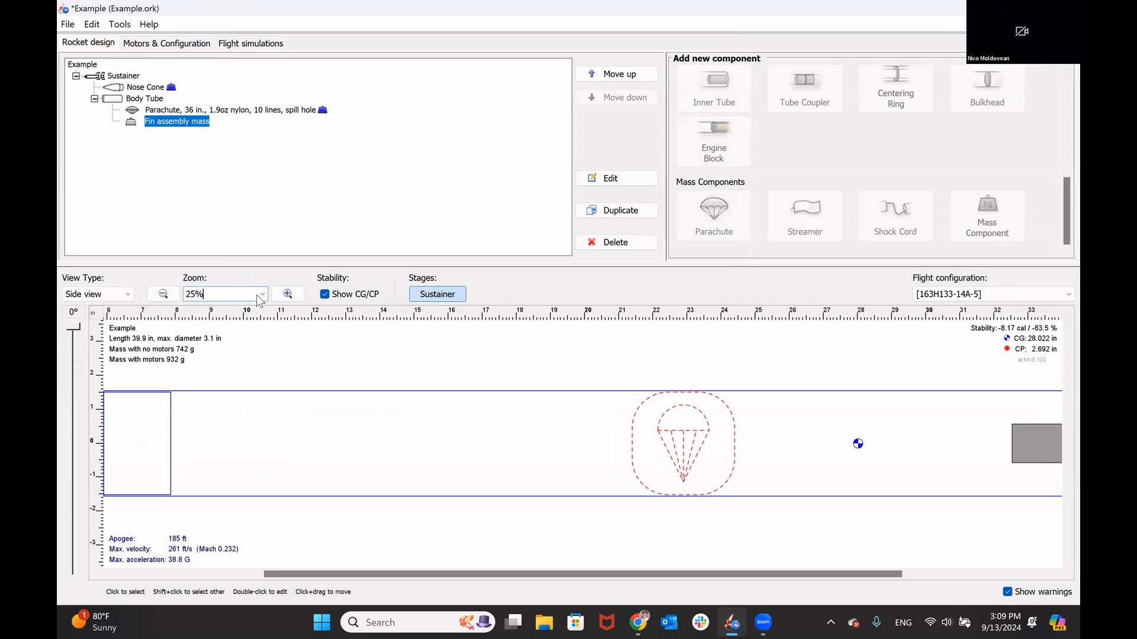
pyautogui.click(260, 295)
pyautogui.click(219, 382)
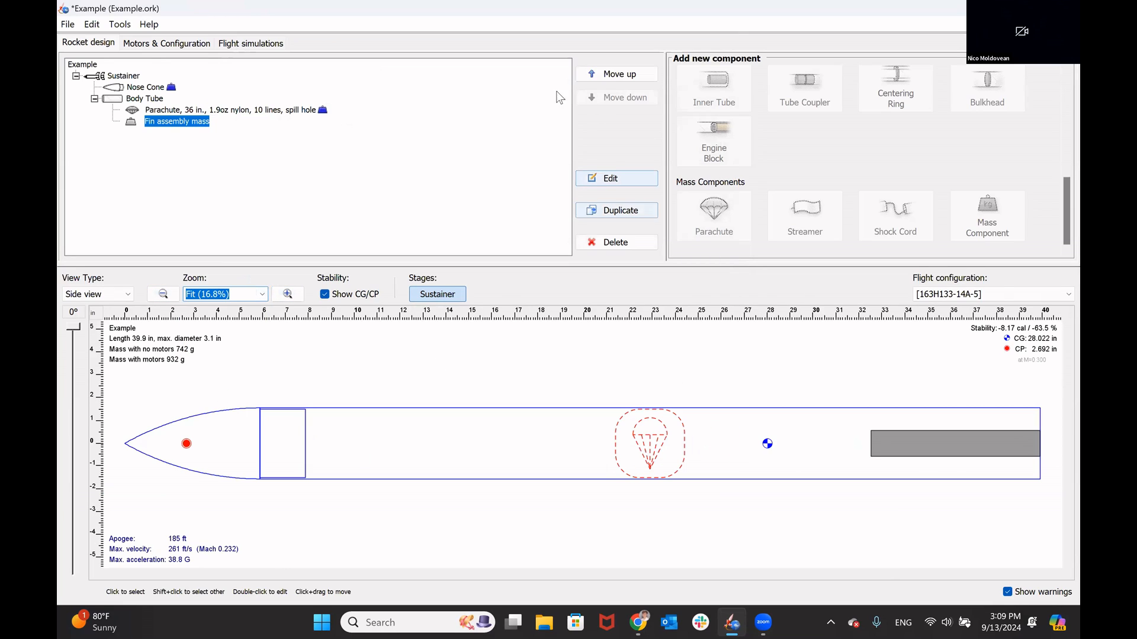
pyautogui.doubleClick(184, 122)
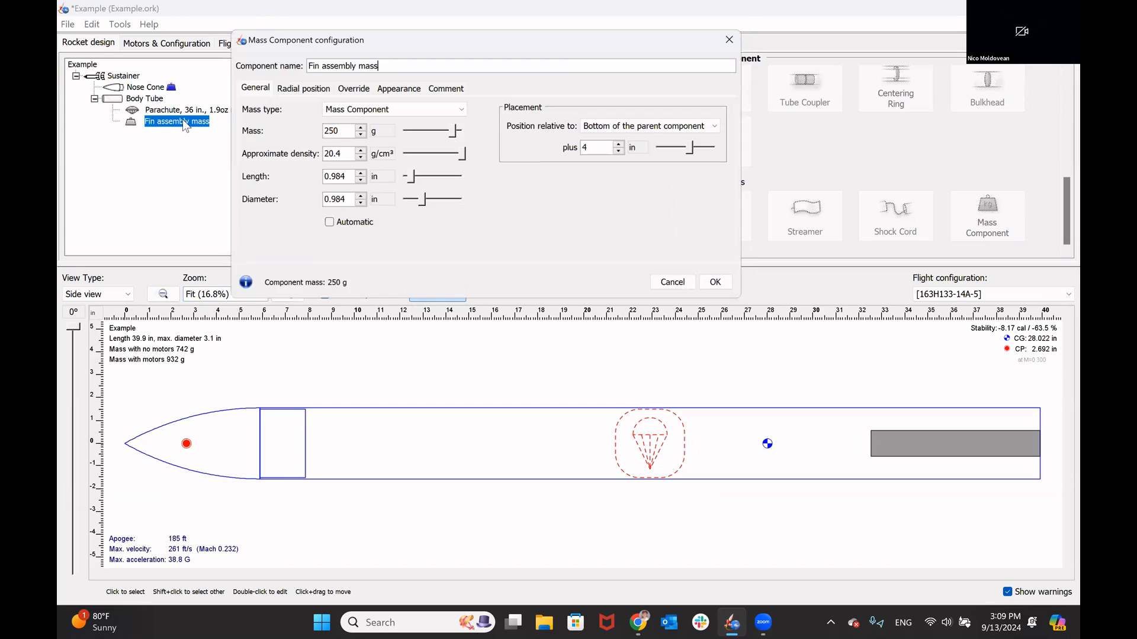
pyautogui.click(607, 147)
pyautogui.press('BackSpace')
pyautogui.write('-4')
pyautogui.click(734, 289)
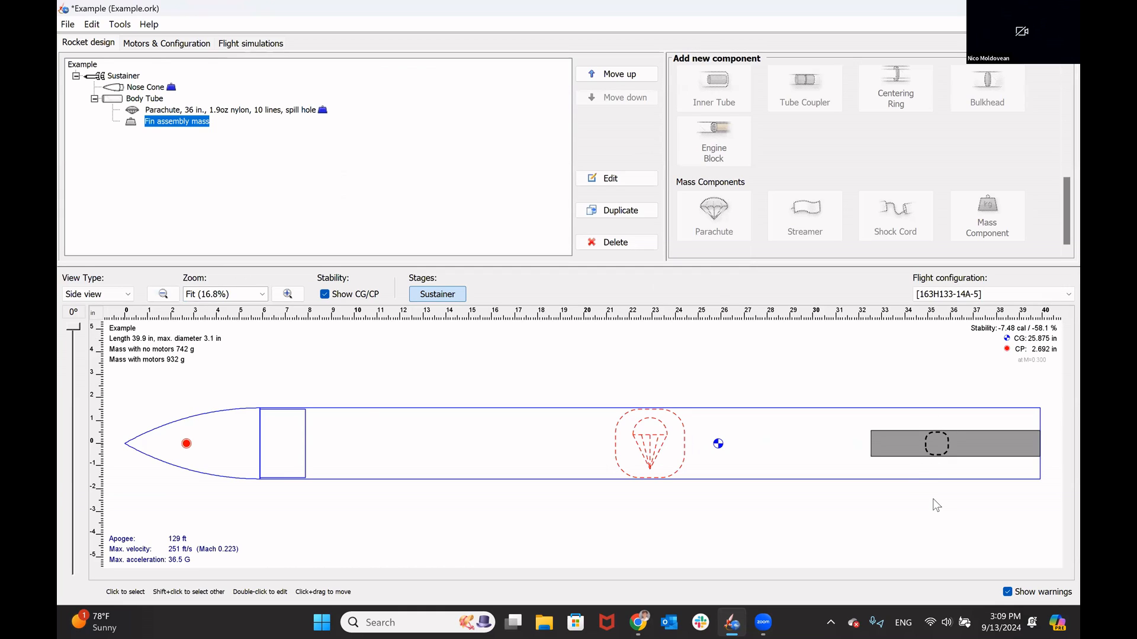
pyautogui.click(829, 384)
pyautogui.hotkey('ctrl', 's')
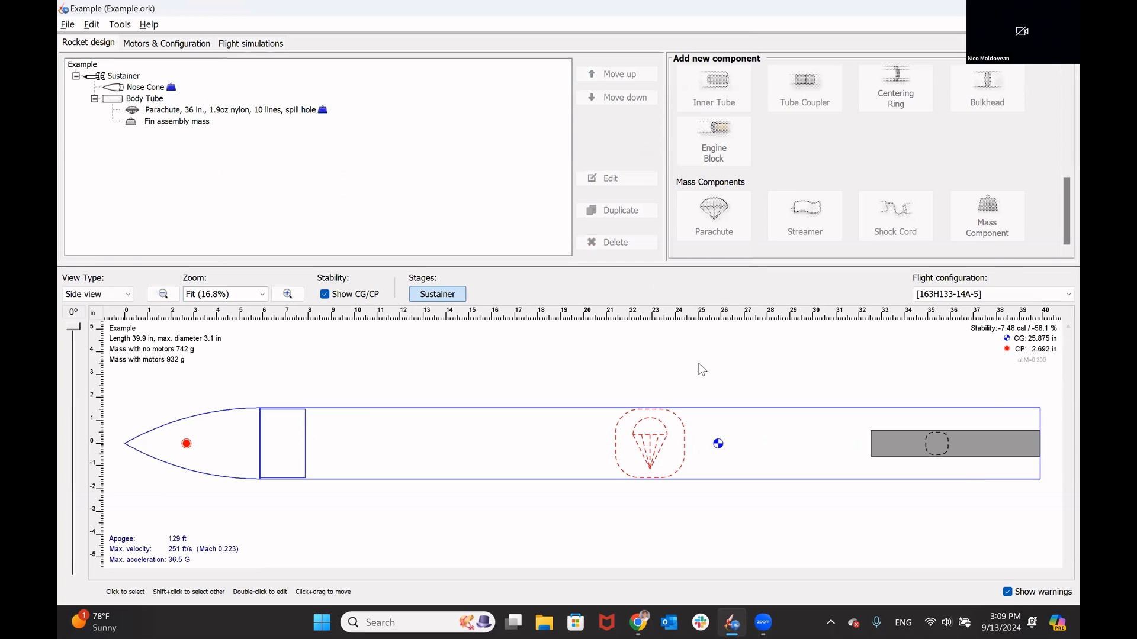
# Step: Switch to the PDF guide in Chrome and read Step 6 about choosing and adding fins
pyautogui.hotkey('alt', 'Tab')
pyautogui.scroll(-8, 699, 364)
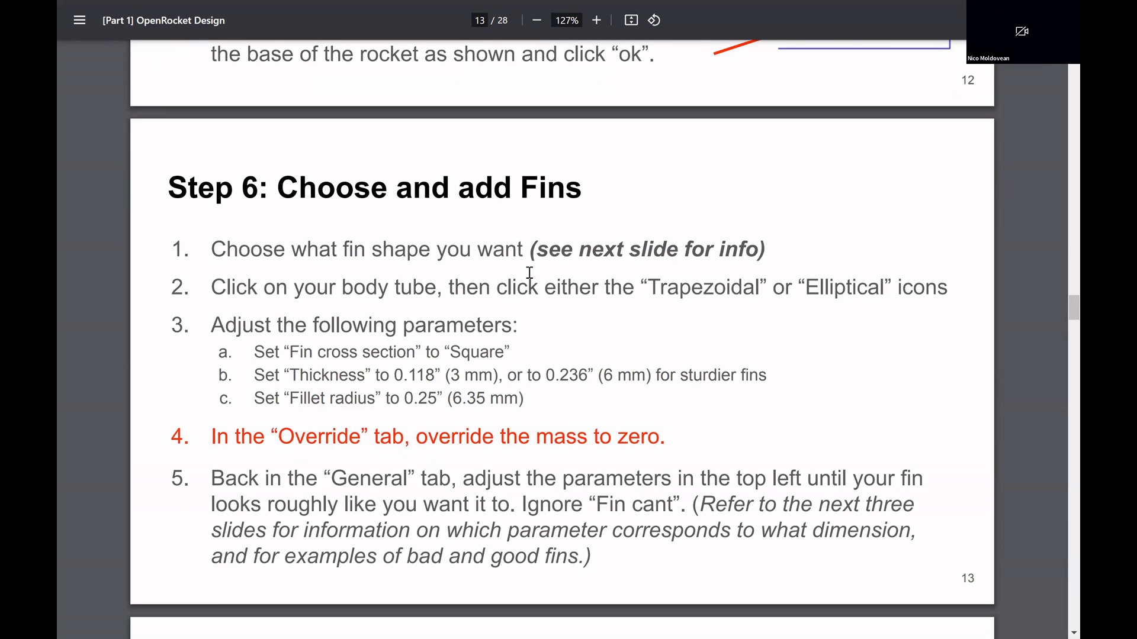
pyautogui.scroll(-9, 529, 273)
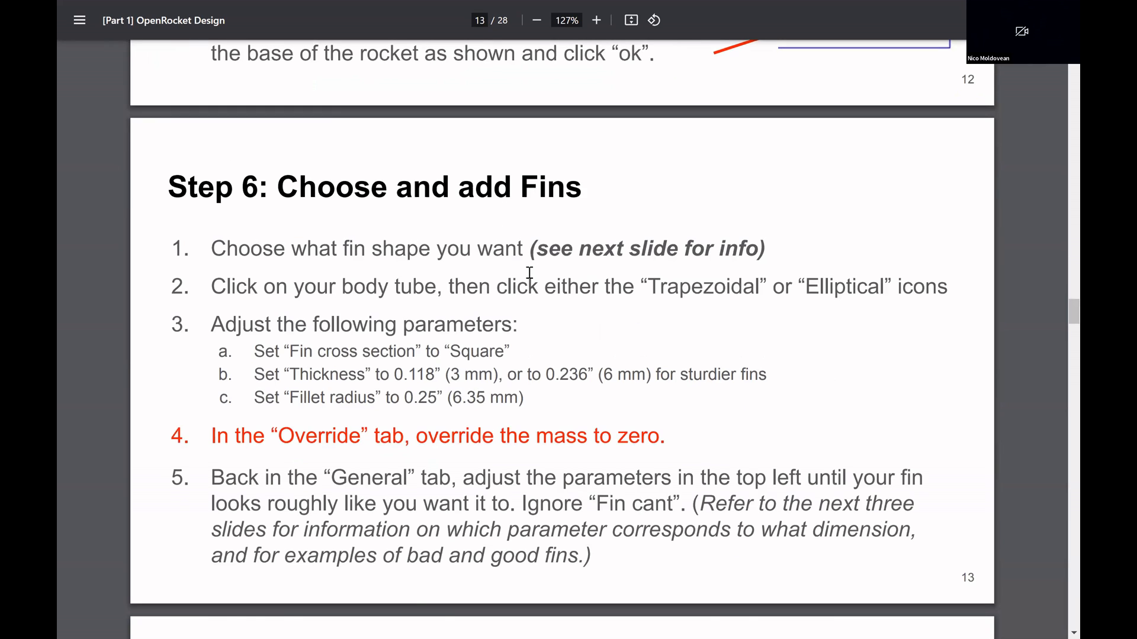
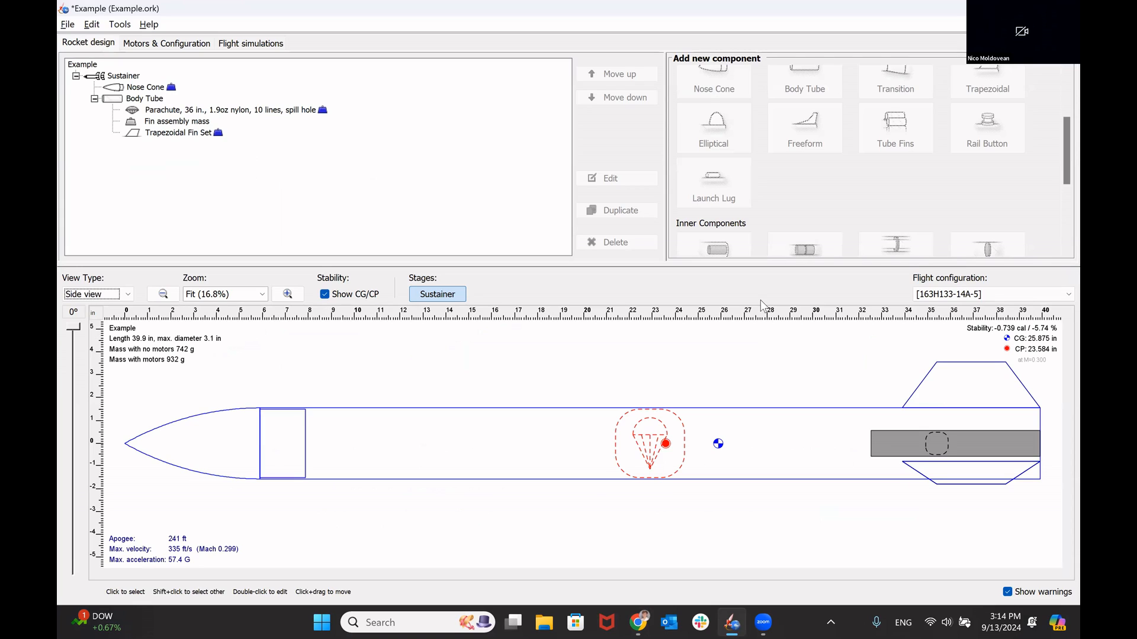
# Step: Switch to the PDF guide in Chrome and read Step 7 about adjusting the rocket's stability
pyautogui.hotkey('alt', 'Tab')
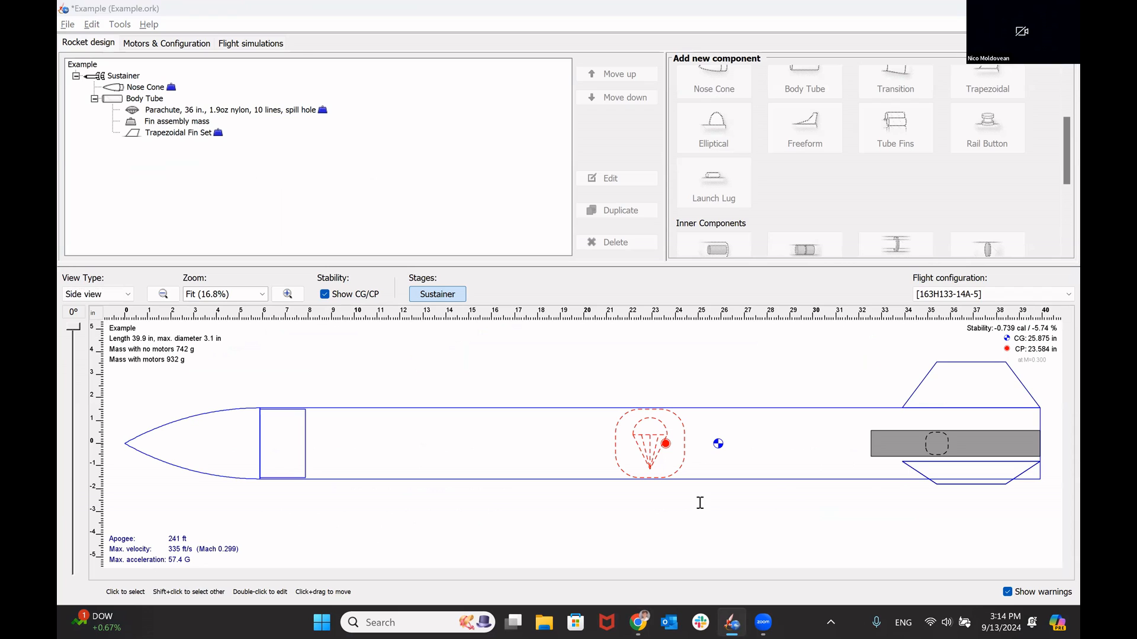
pyautogui.scroll(-4, 477, 410)
pyautogui.scroll(-3, 478, 409)
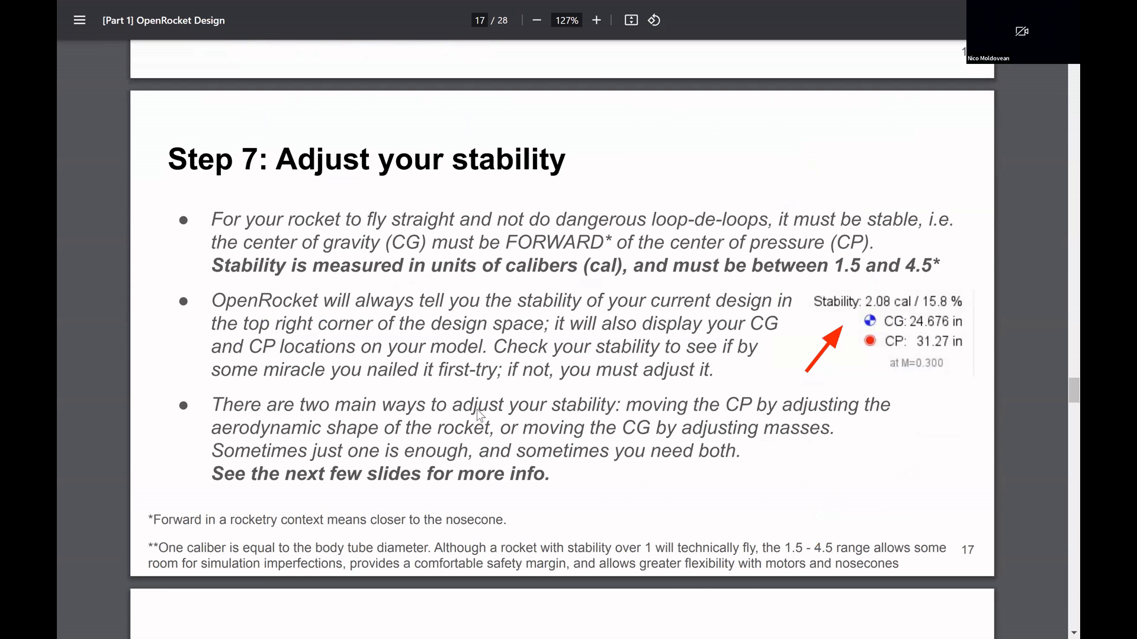
pyautogui.scroll(1, 477, 410)
pyautogui.moveTo(507, 283); pyautogui.dragTo(593, 285)
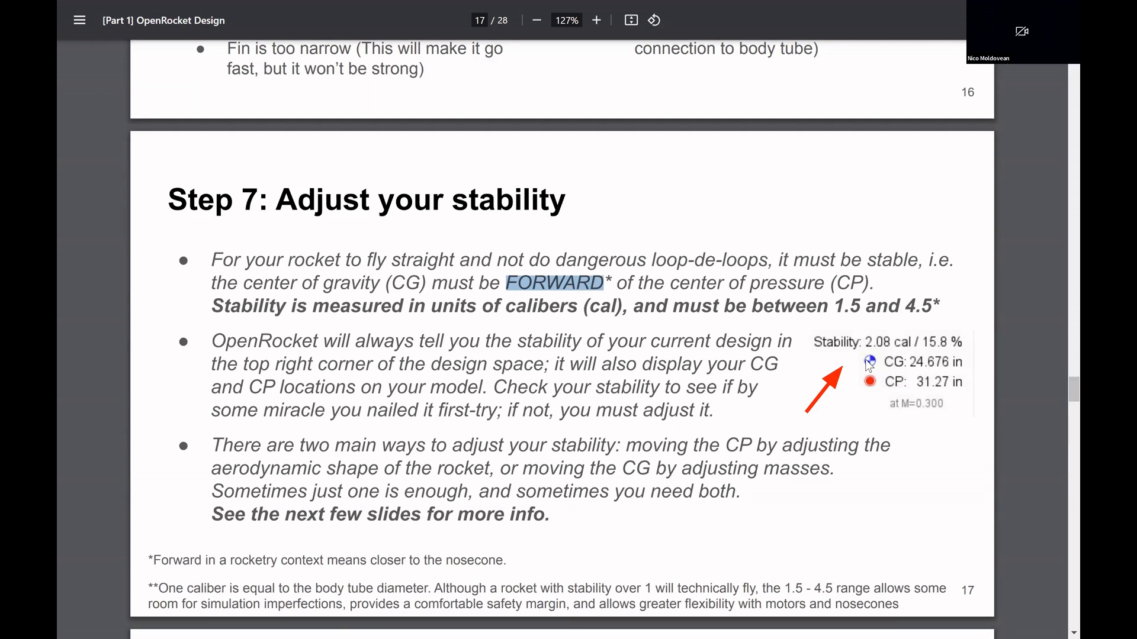
pyautogui.click(872, 368)
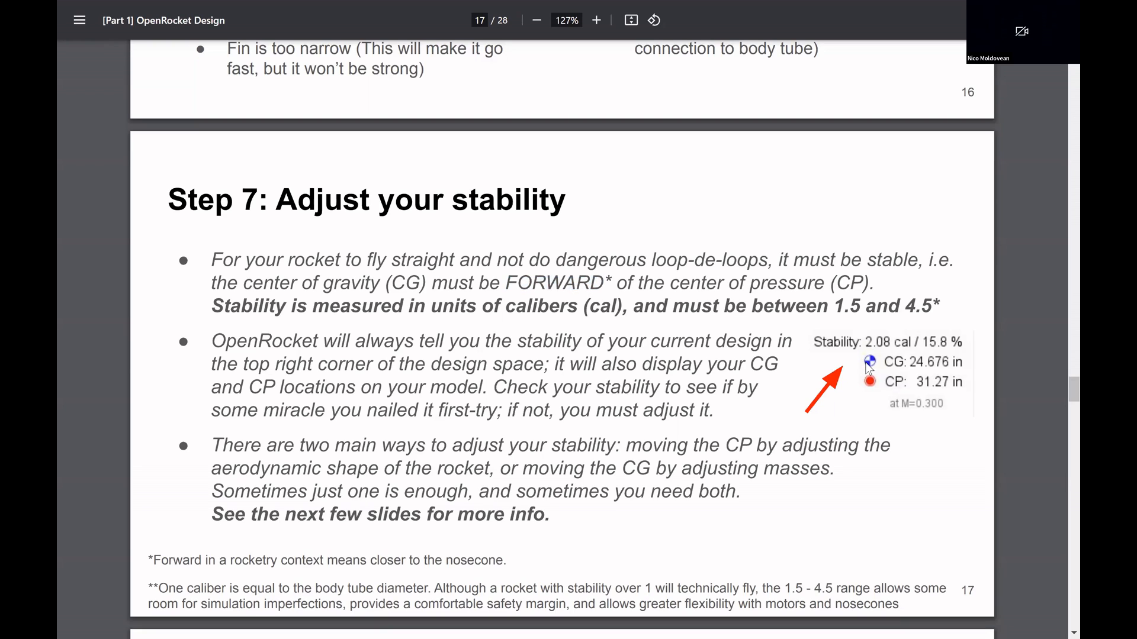
# Step: Check the CG and CP positions on the rocket in OpenRocket, and read Step 7.1 of the PDF guide on the CP approach
pyautogui.hotkey('alt', 'Tab')
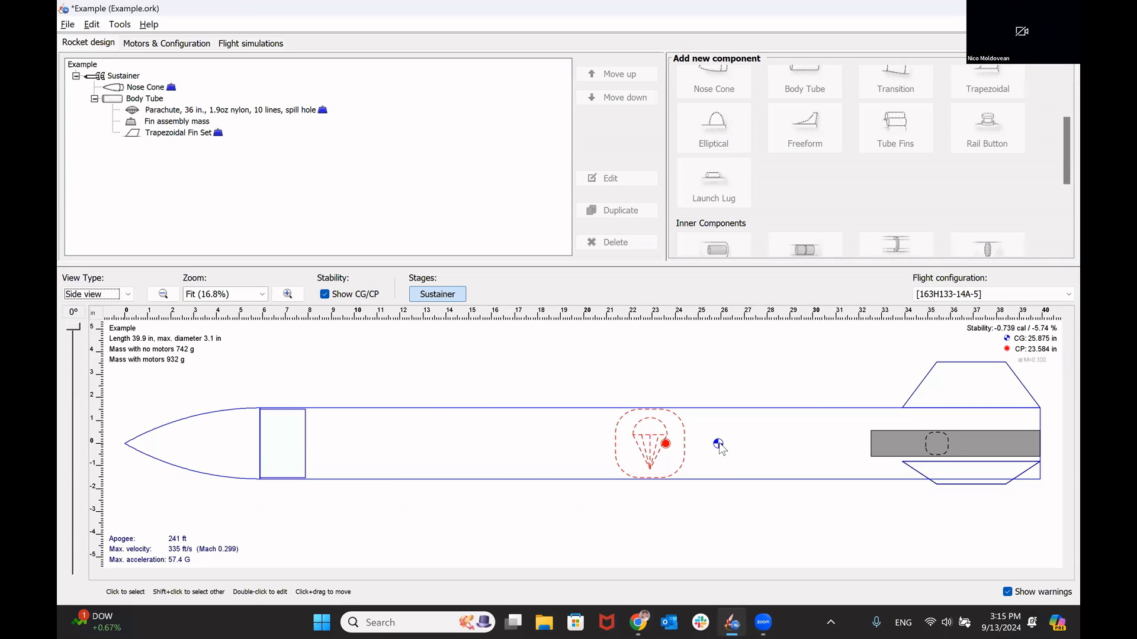
pyautogui.hotkey('alt', 'Tab')
pyautogui.scroll(-5, 442, 419)
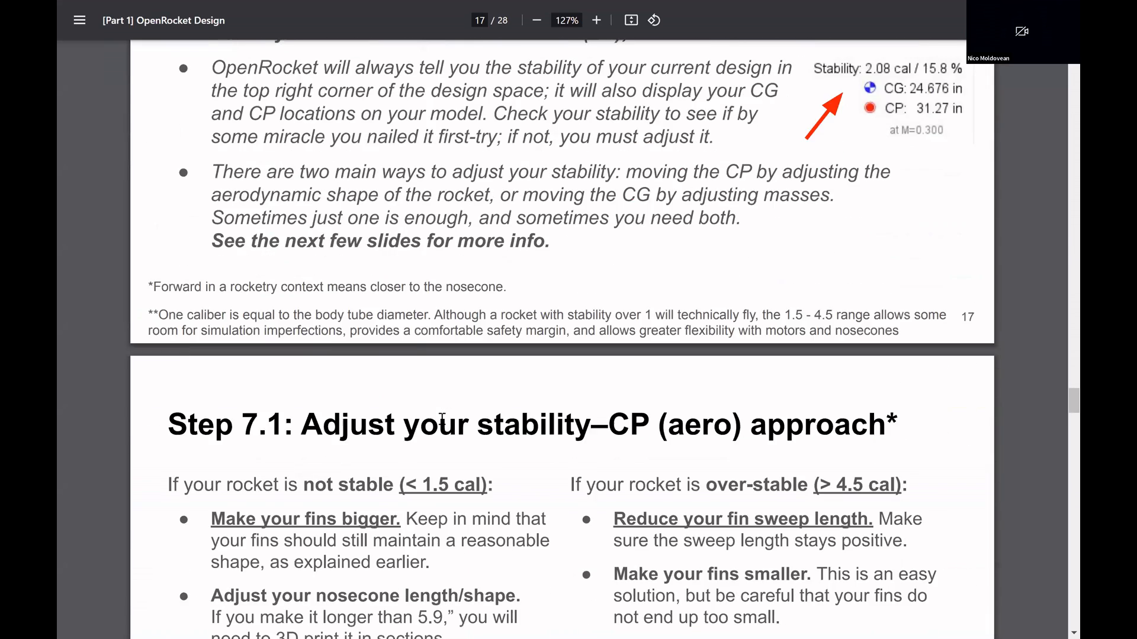
pyautogui.scroll(1, 441, 419)
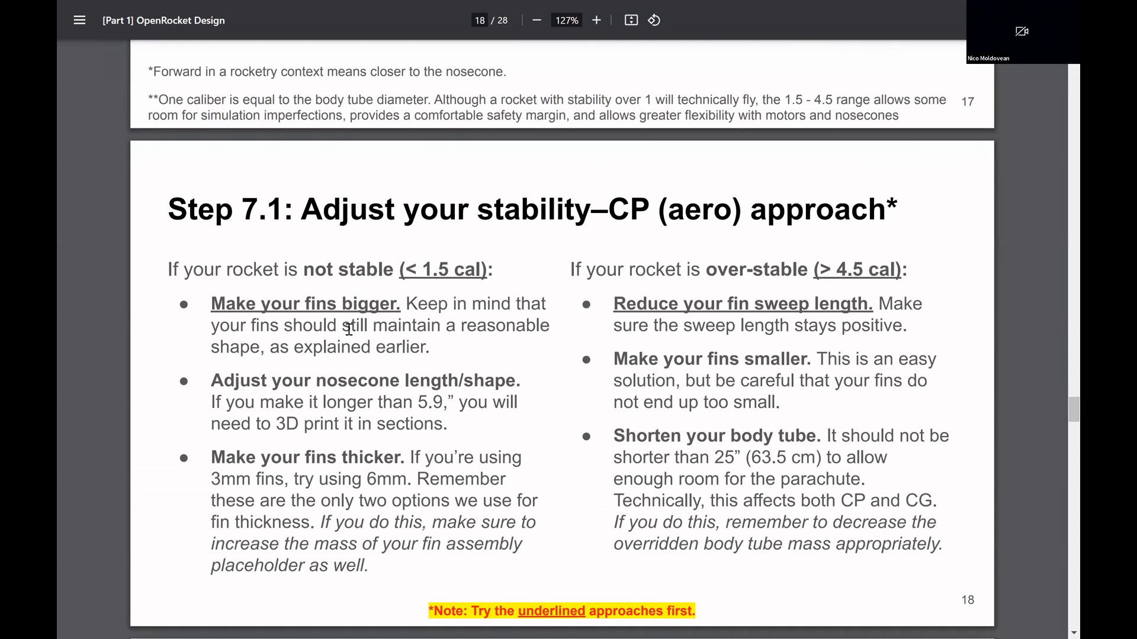
# Step: Switch to OpenRocket and set the trapezoidal fin set's height to 3 in and its root chord to 7 in
pyautogui.hotkey('alt', 'Tab')
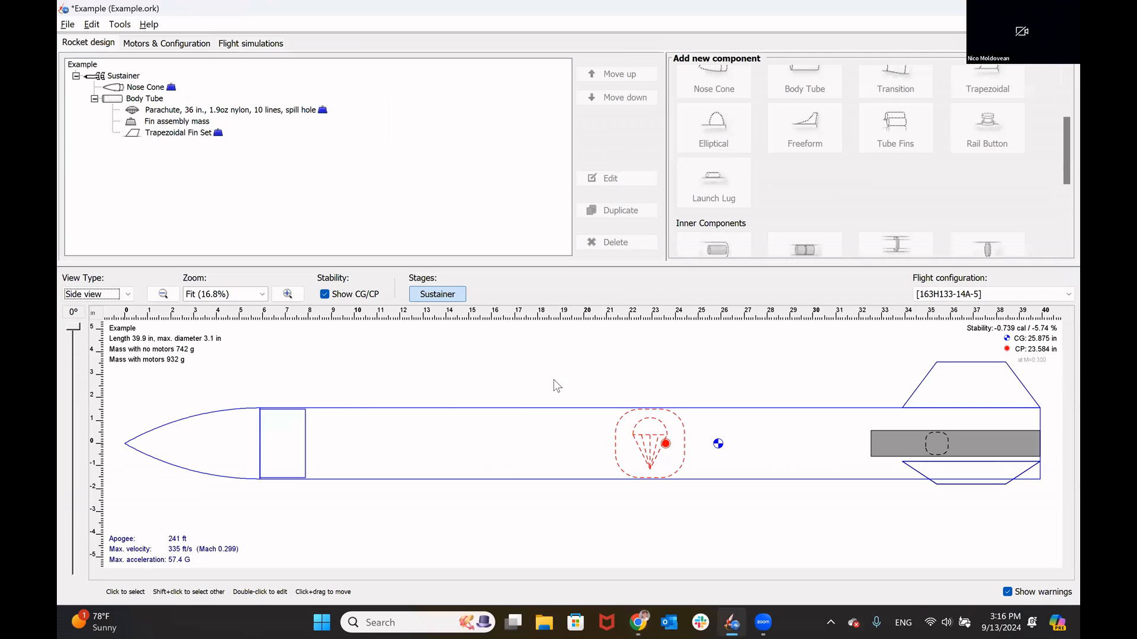
pyautogui.doubleClick(976, 379)
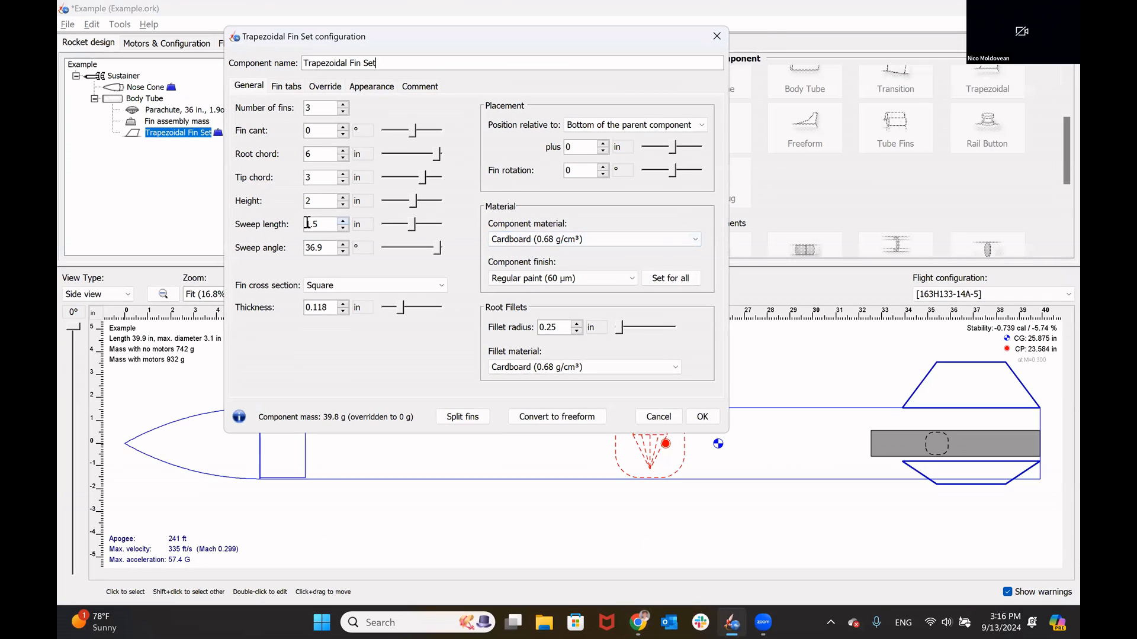
pyautogui.doubleClick(318, 204)
pyautogui.write('3')
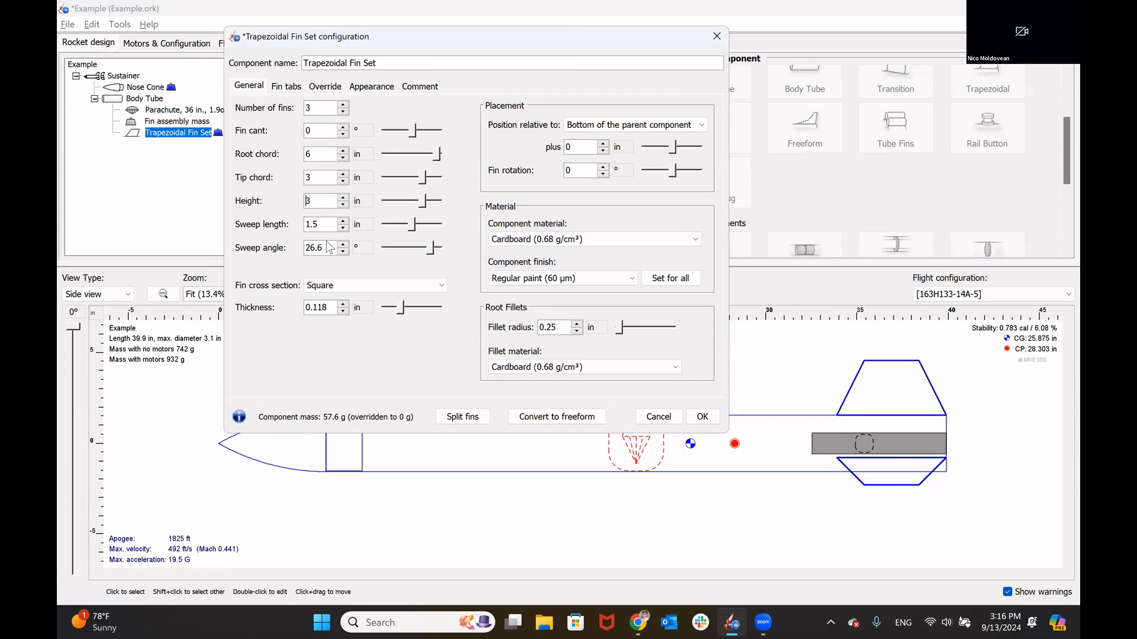
pyautogui.doubleClick(315, 154)
pyautogui.write('7')
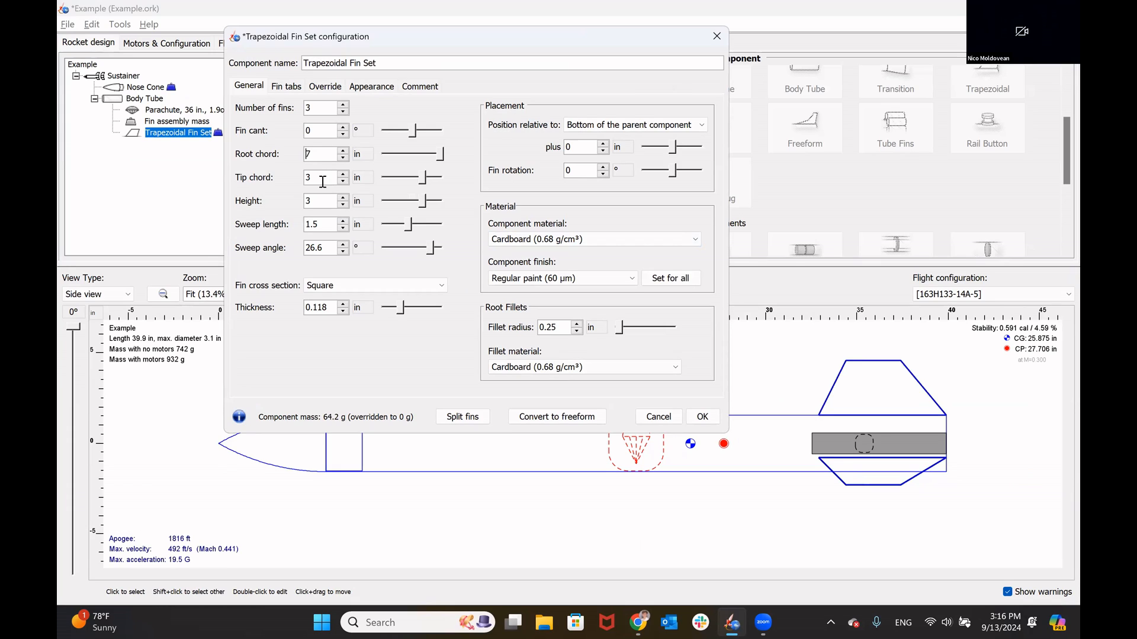
# Step: Set the fin set's tip chord to 4 in and sweep length to 2 in, accept the configuration, and save the design
pyautogui.doubleClick(324, 179)
pyautogui.write('5')
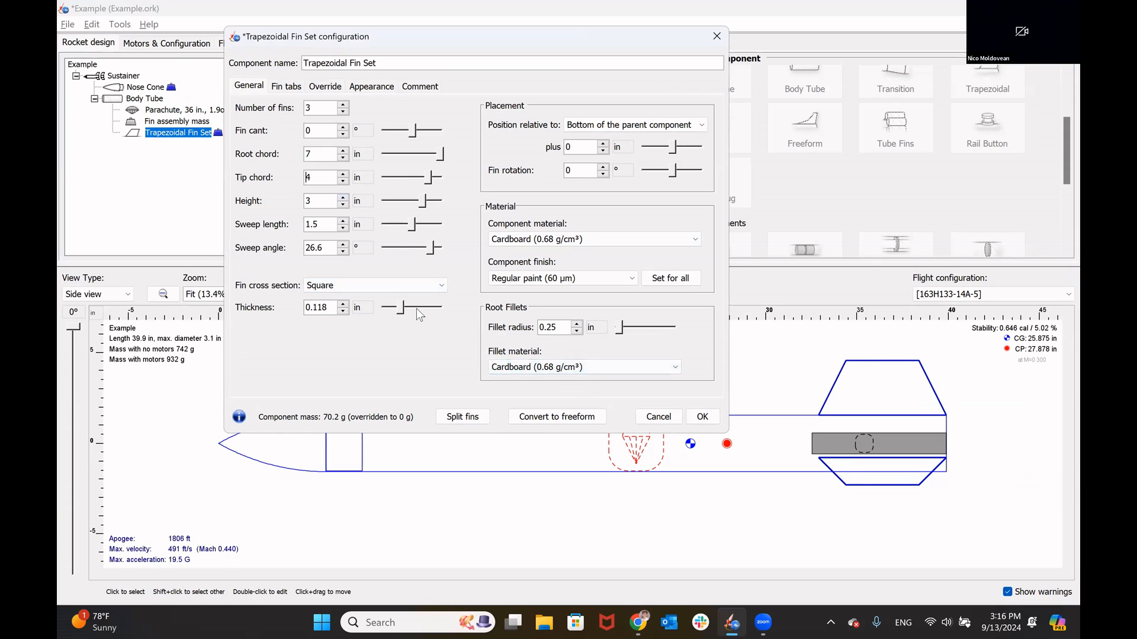
pyautogui.doubleClick(327, 224)
pyautogui.write('2')
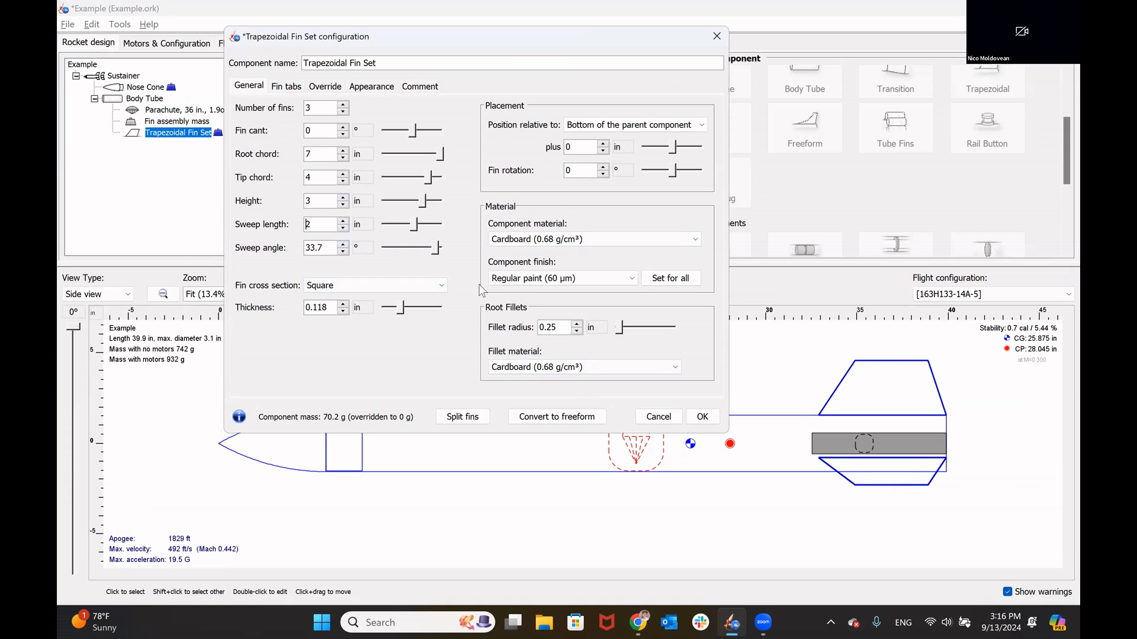
pyautogui.click(703, 418)
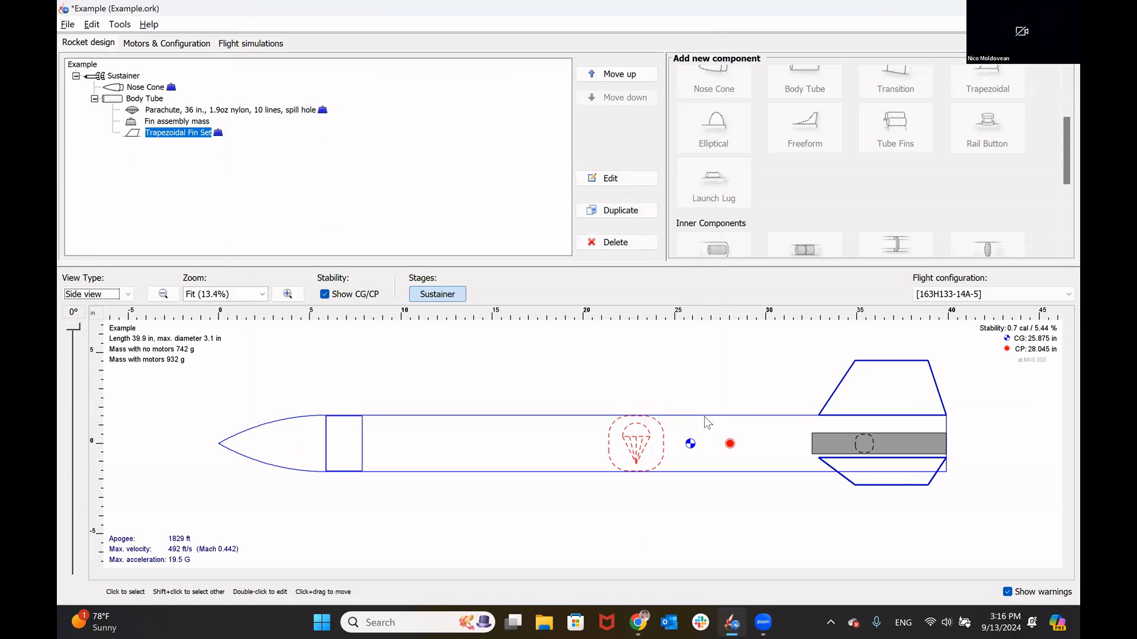
pyautogui.click(973, 426)
pyautogui.hotkey('ctrl', 's')
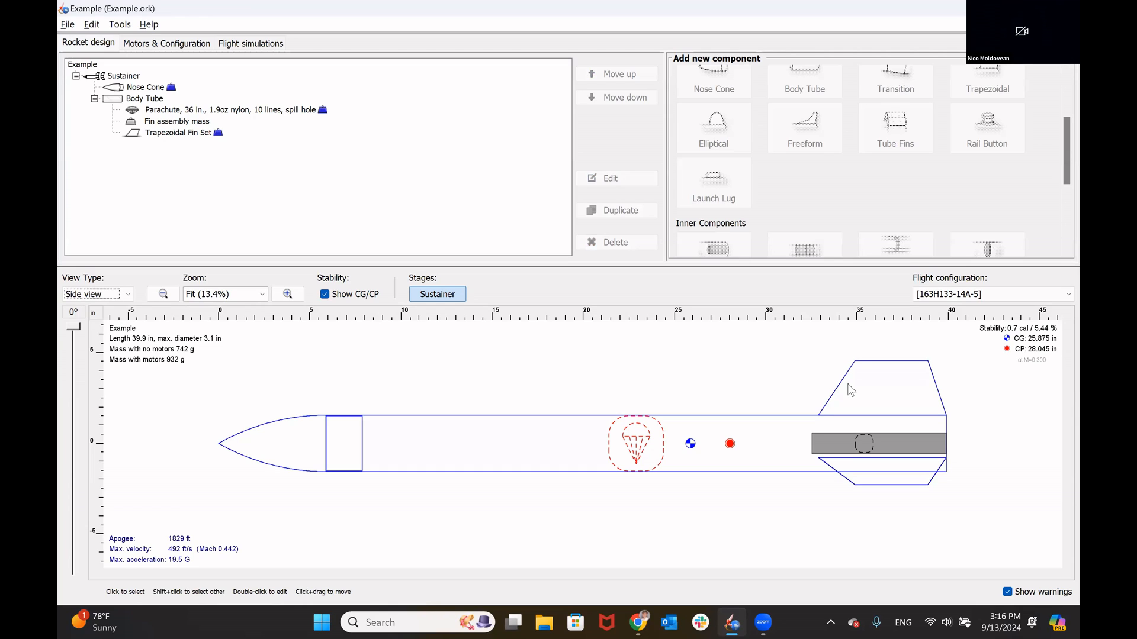
# Step: Switch to the PDF guide and read Step 7.2 about adjusting stability with the CG (mass) approach
pyautogui.hotkey('alt', 'Tab')
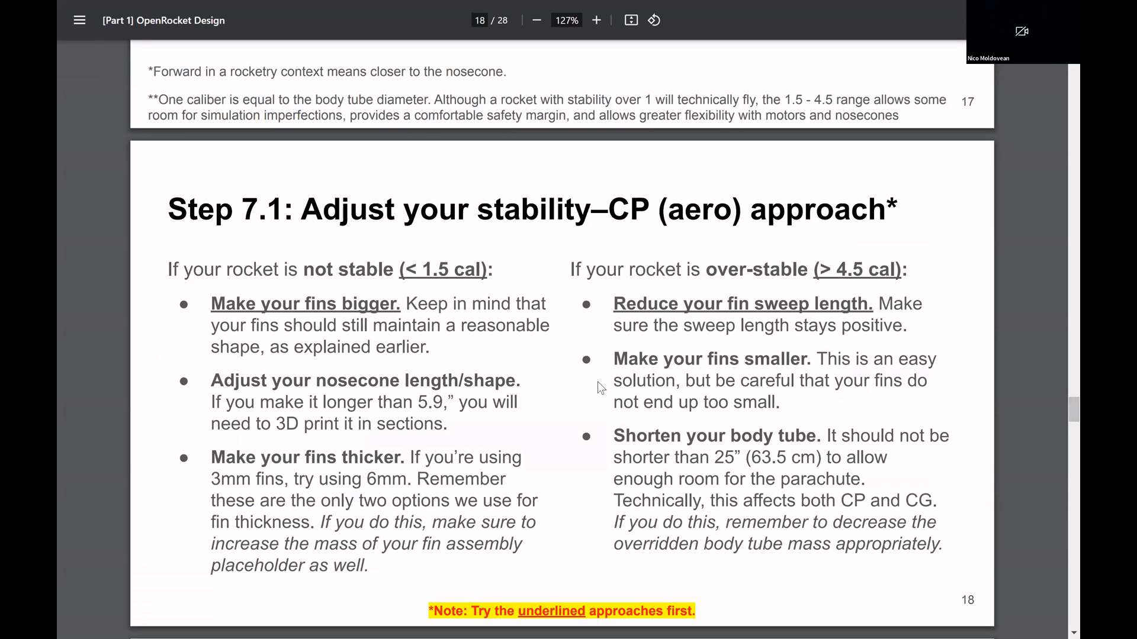
pyautogui.scroll(-8, 598, 382)
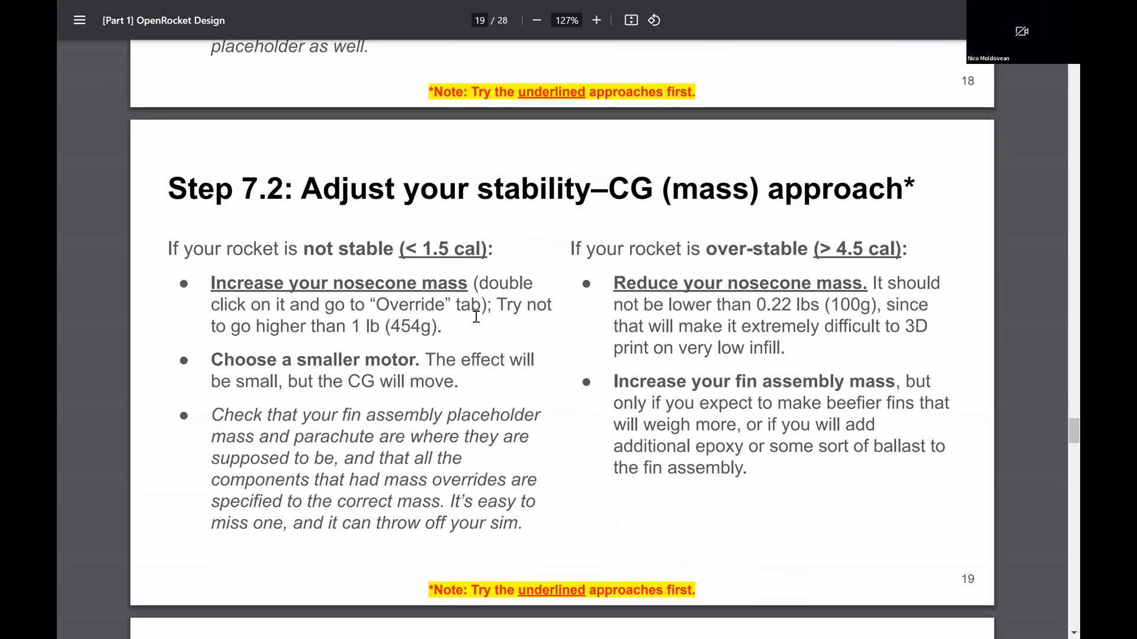
# Step: Switch to OpenRocket, override the nose cone's mass with 250 g, raise the override to 270 g, and save the design
pyautogui.hotkey('alt', 'Tab')
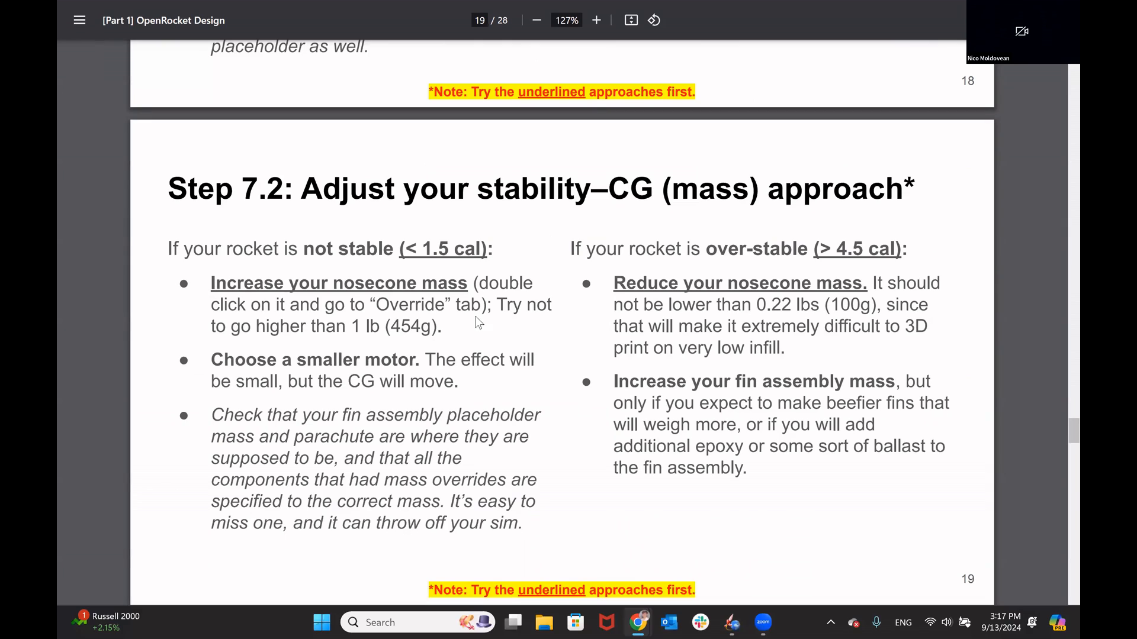
pyautogui.doubleClick(274, 457)
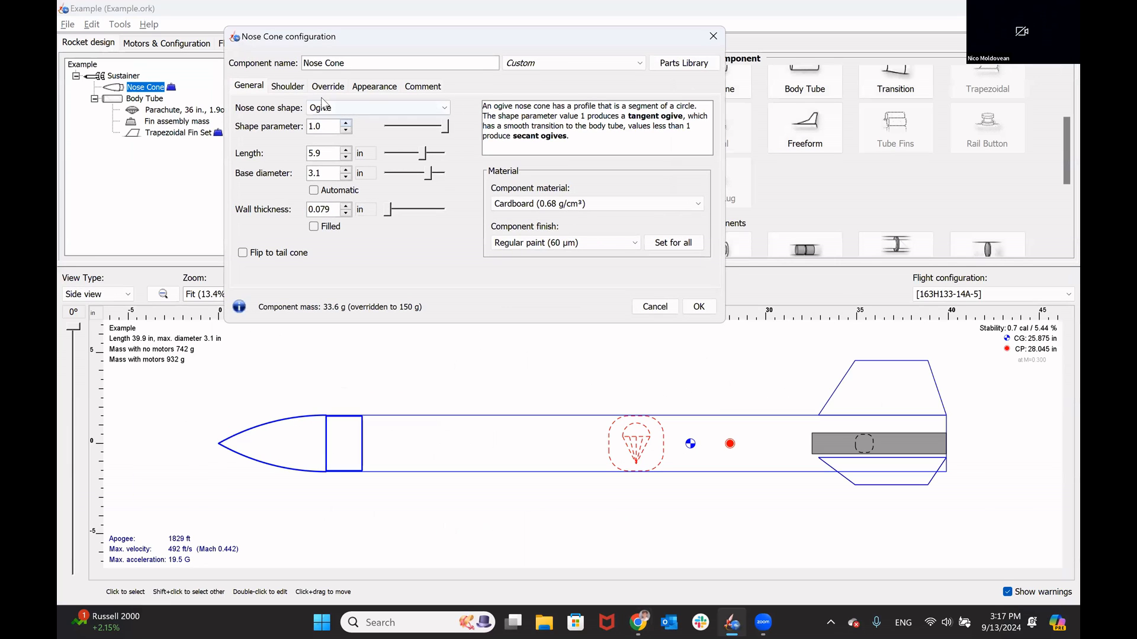
pyautogui.click(332, 89)
pyautogui.doubleClick(419, 120)
pyautogui.write('250')
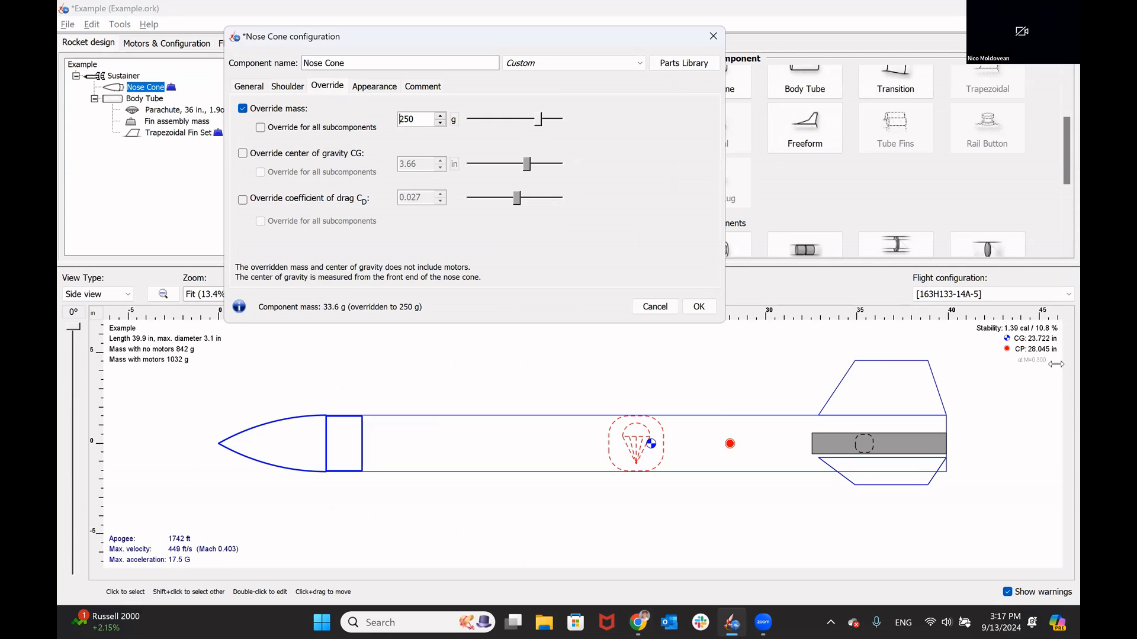
pyautogui.doubleClick(420, 119)
pyautogui.write('270')
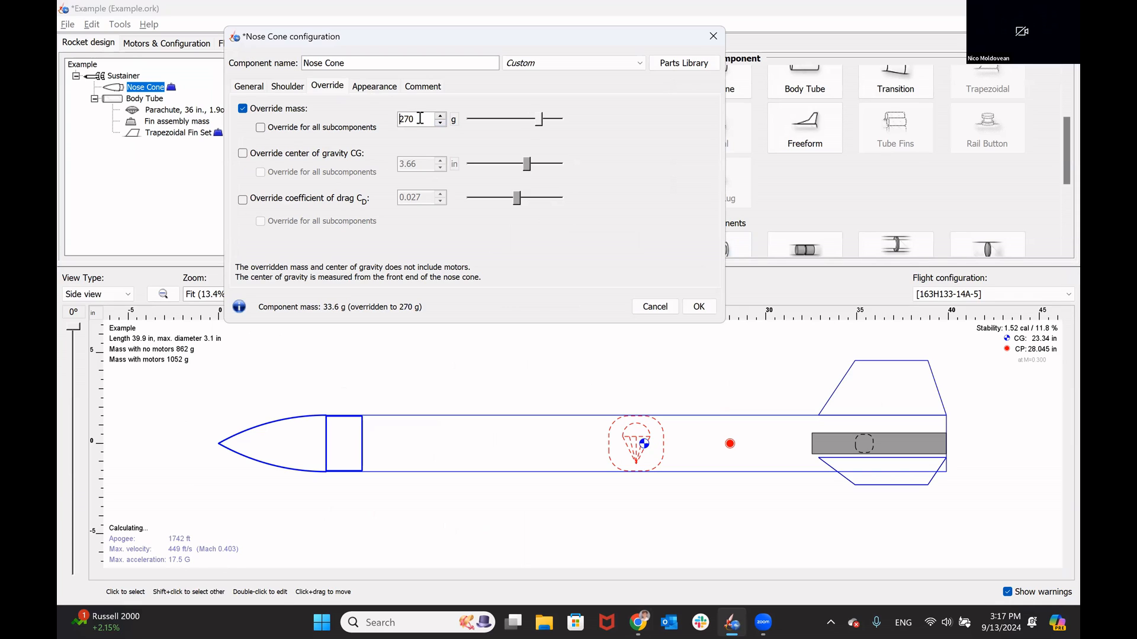
pyautogui.click(697, 307)
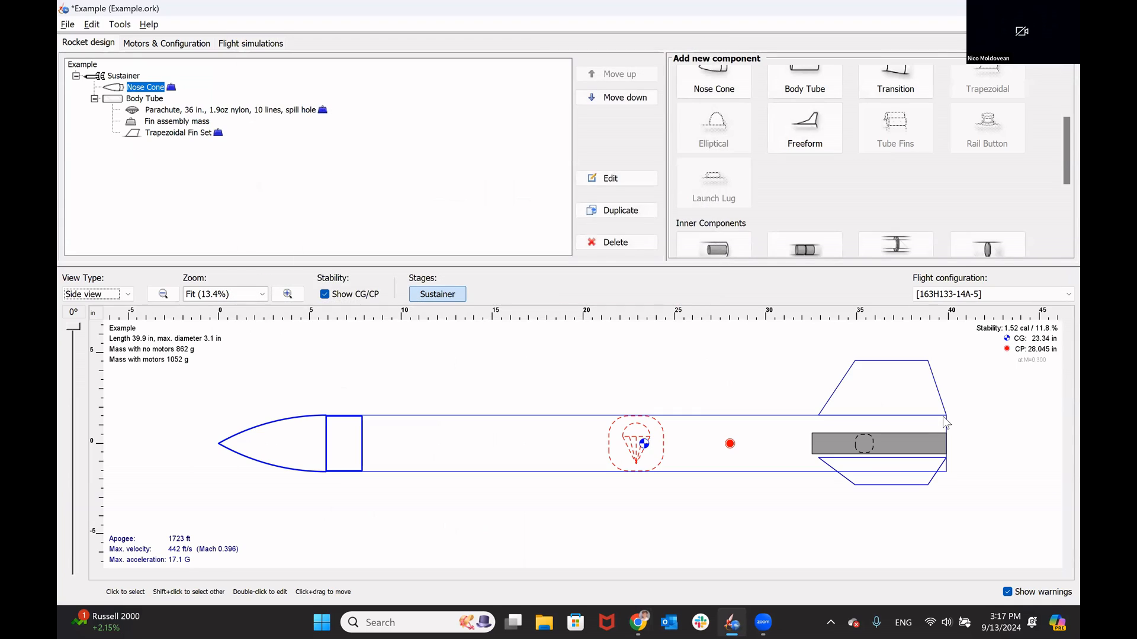
pyautogui.click(744, 353)
pyautogui.hotkey('ctrl', 's')
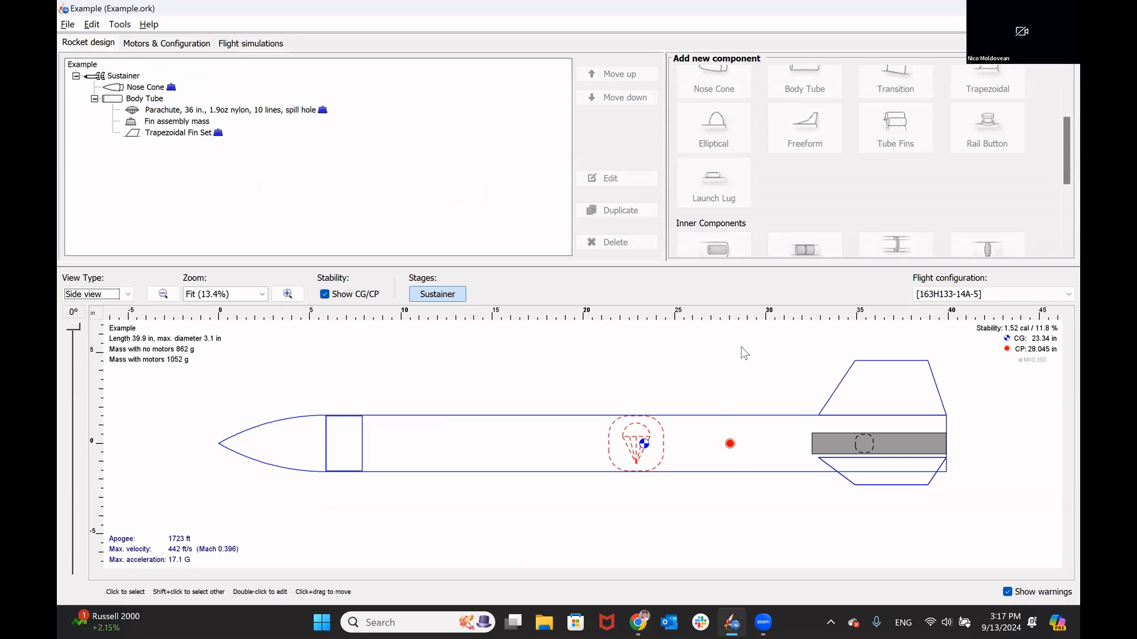
# Step: Switch to the PDF guide and review the stability fixes in Steps 7.1 and 7.2, including increasing the nosecone mass
pyautogui.hotkey('alt', 'Tab')
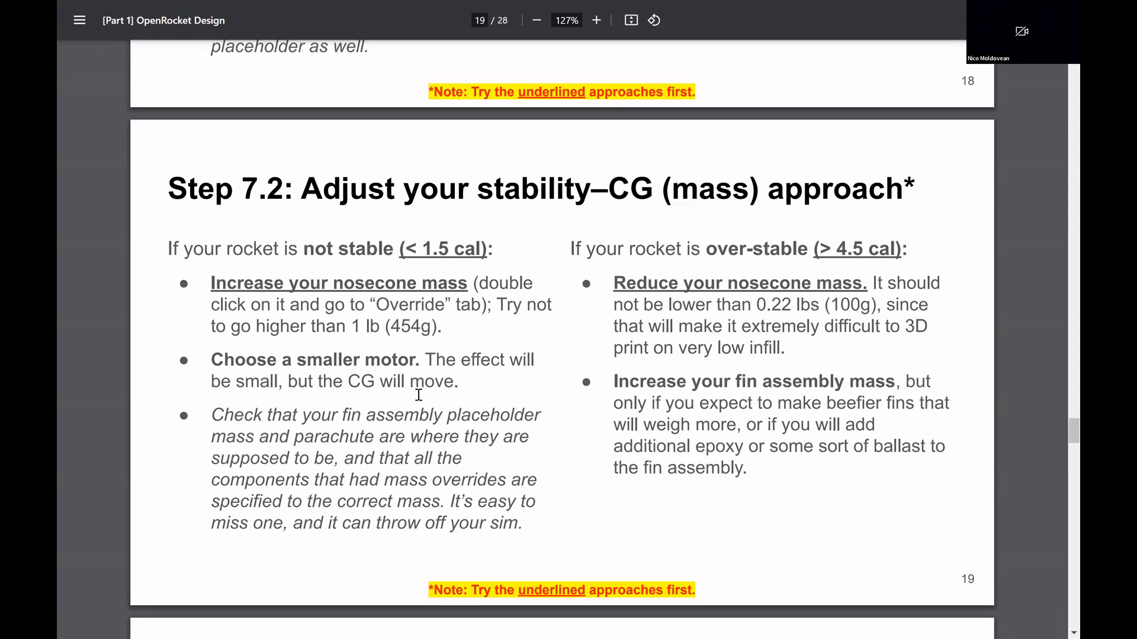
pyautogui.moveTo(211, 285); pyautogui.dragTo(468, 287)
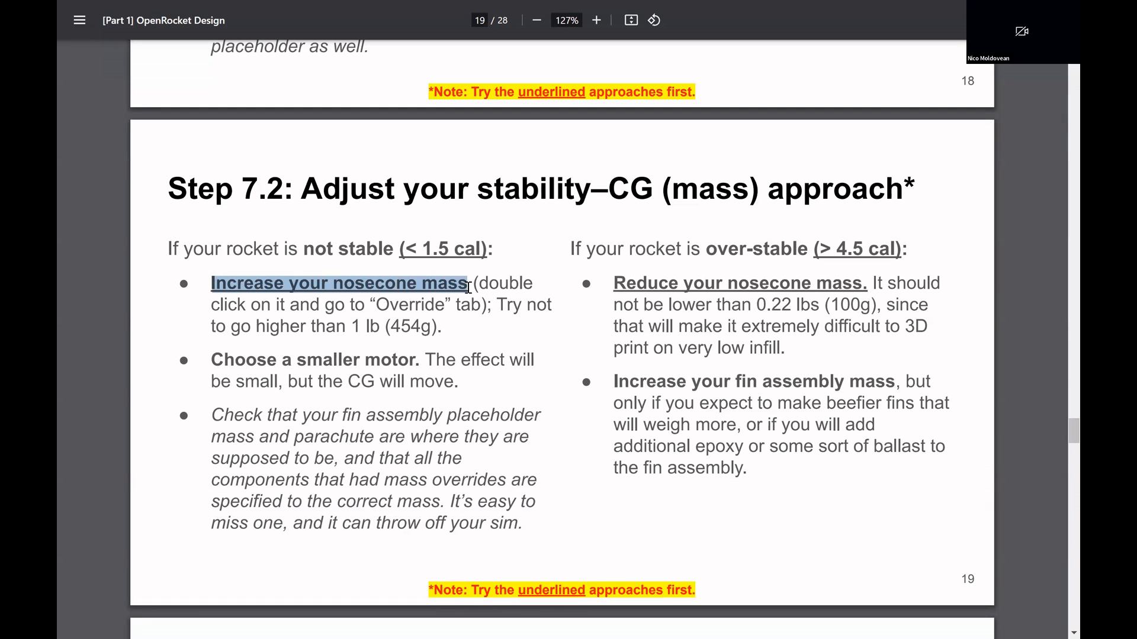
pyautogui.click(643, 315)
pyautogui.scroll(6, 643, 317)
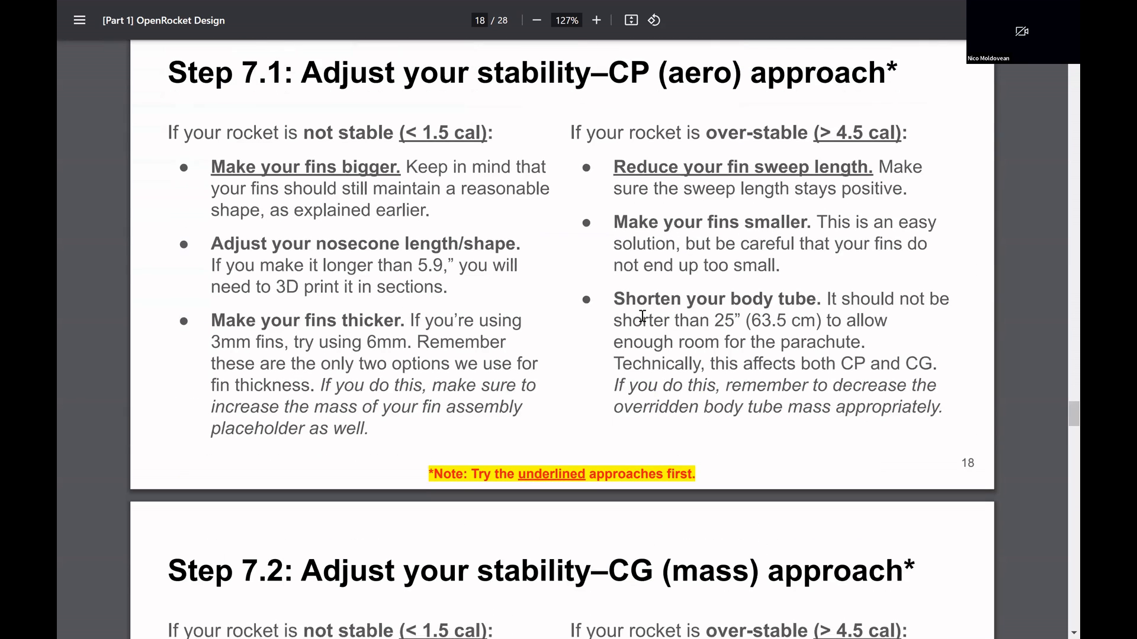
pyautogui.scroll(1, 642, 316)
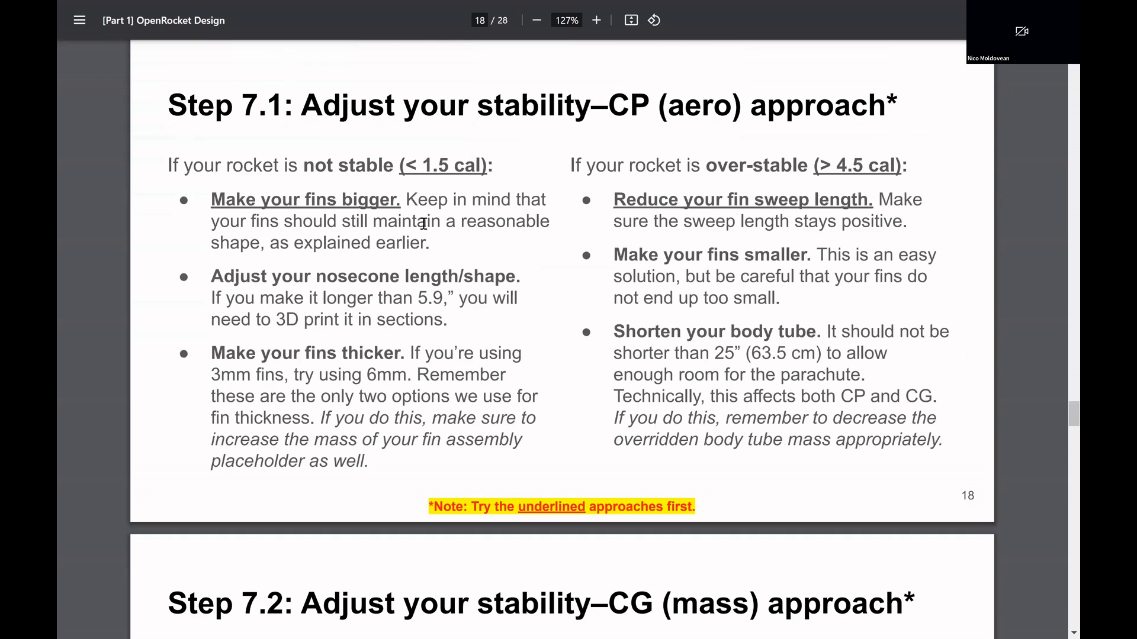
pyautogui.scroll(-8, 710, 211)
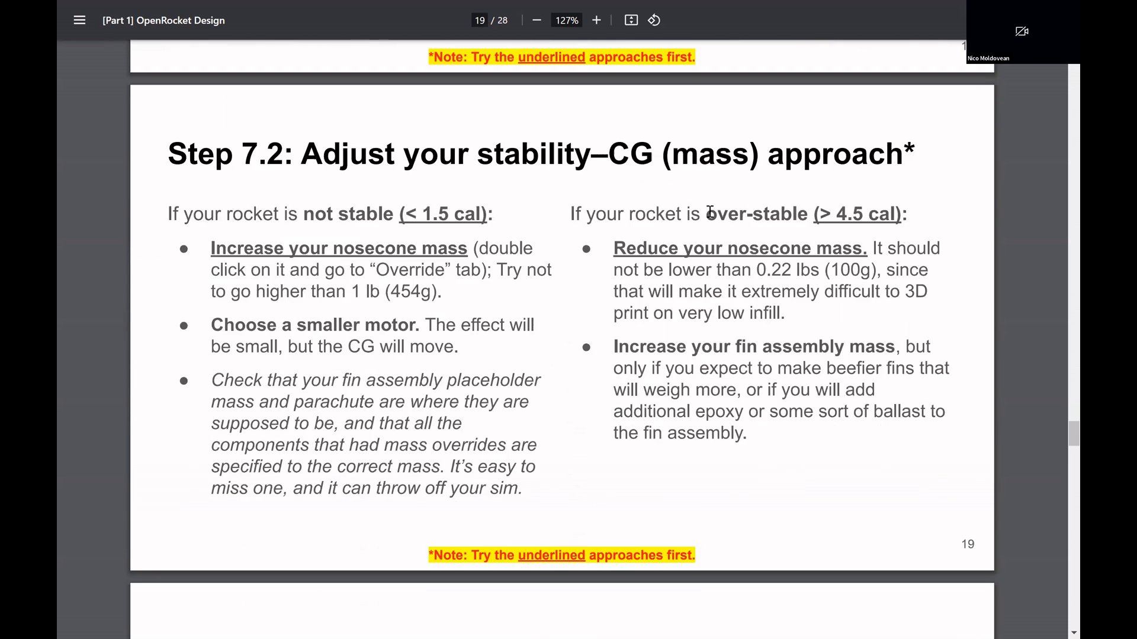
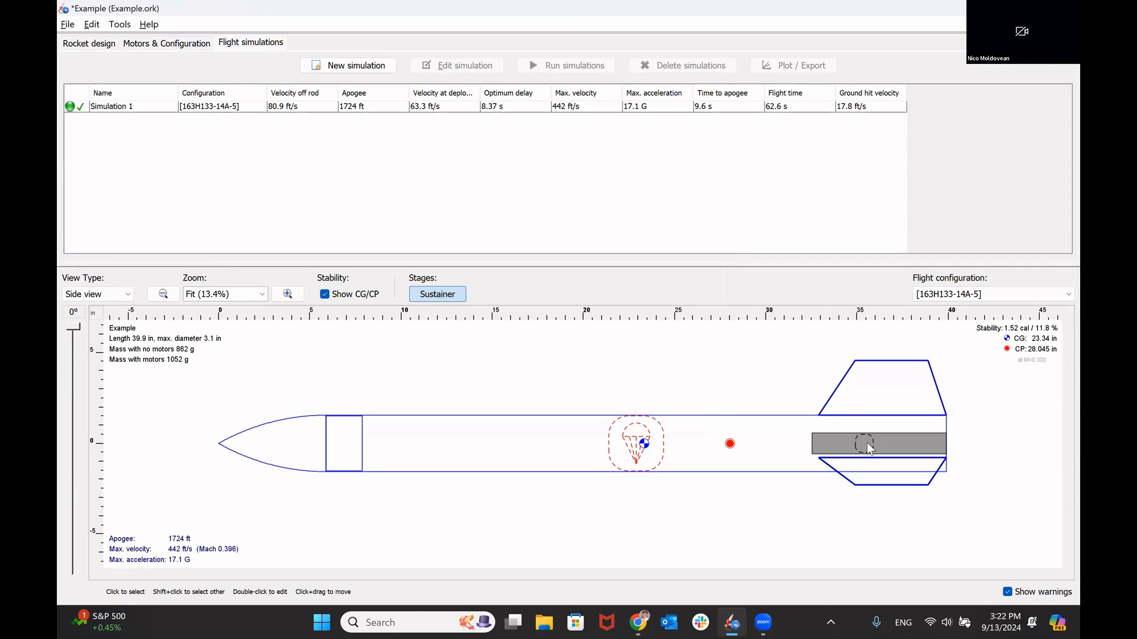
# Step: Review the configurations of the fin set, nose cone, fin assembly mass and parachute, closing each without changes
pyautogui.doubleClick(889, 392)
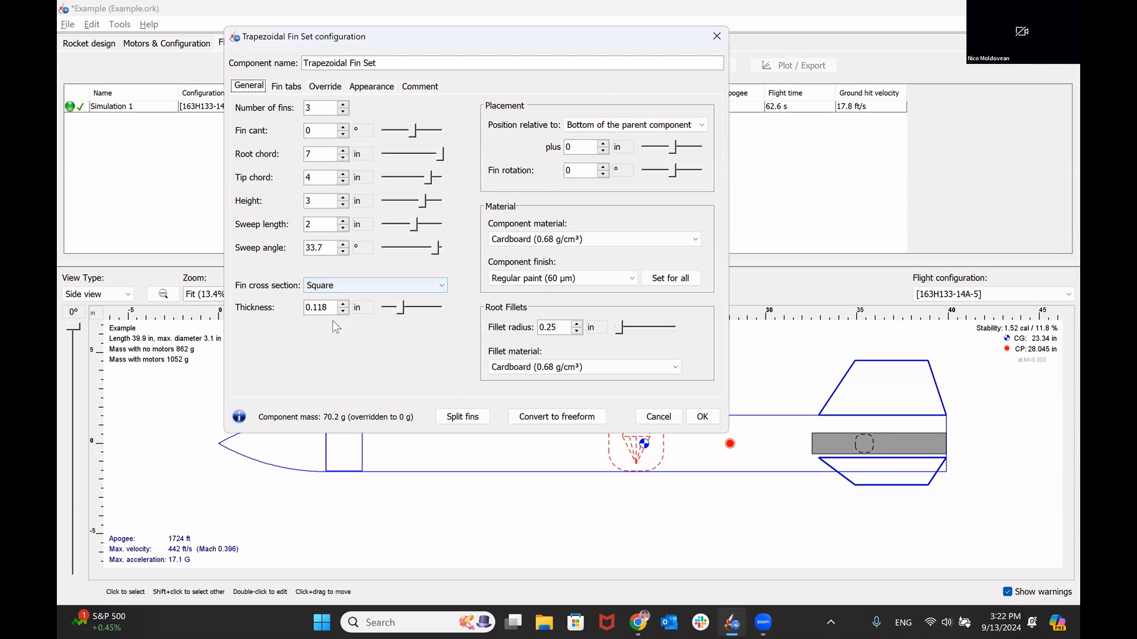
pyautogui.click(704, 416)
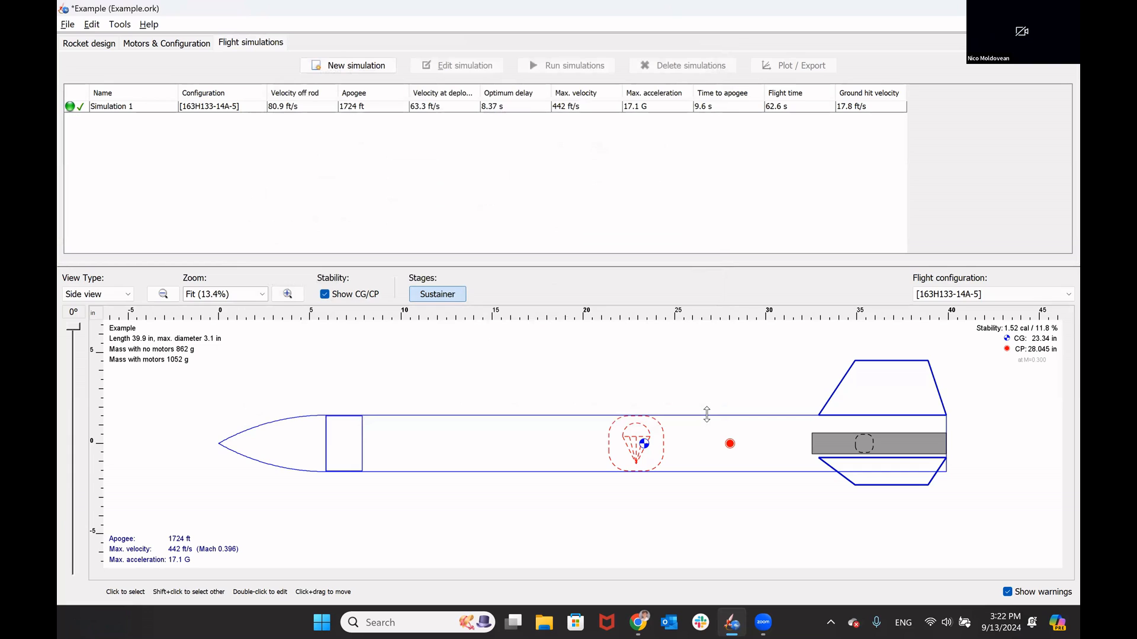
pyautogui.doubleClick(306, 440)
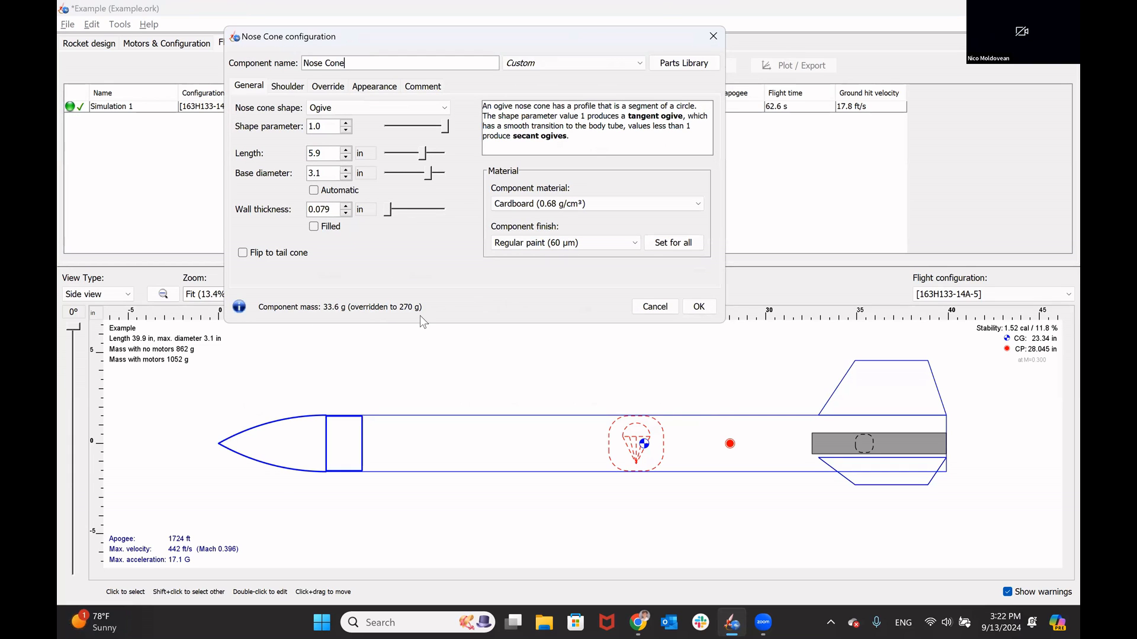
pyautogui.click(714, 308)
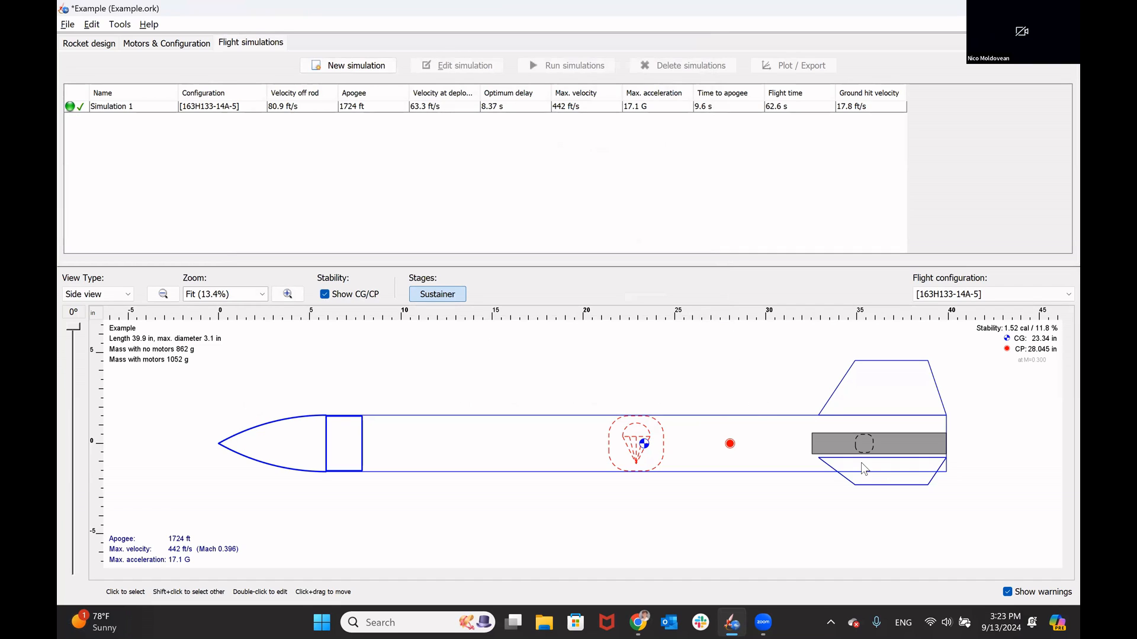
pyautogui.click(865, 448)
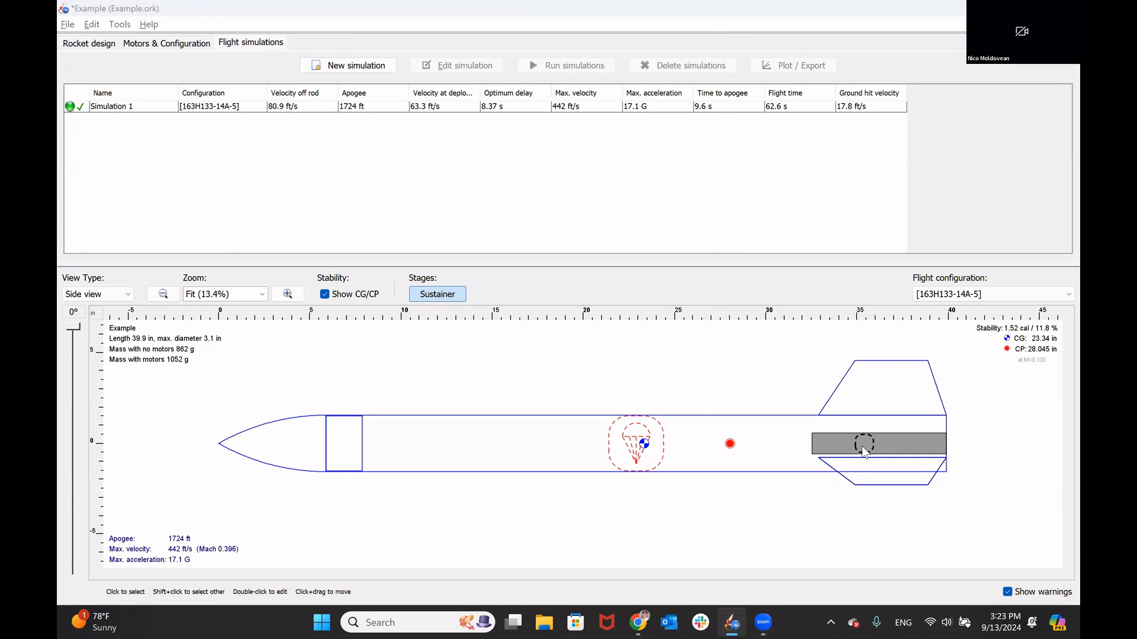
pyautogui.doubleClick(863, 448)
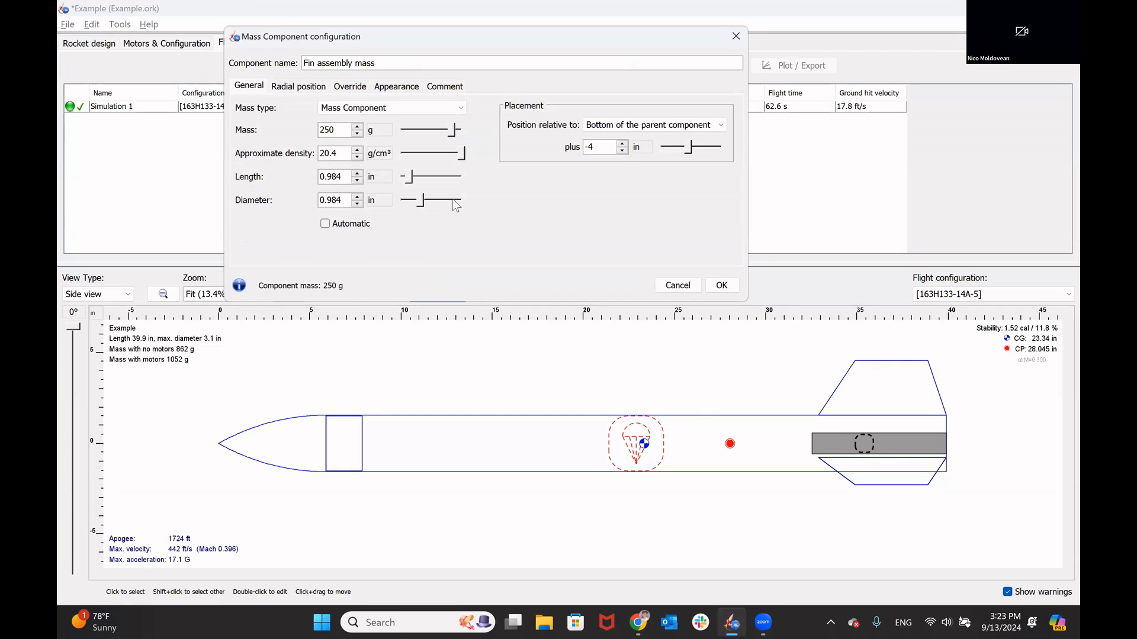
pyautogui.click(717, 286)
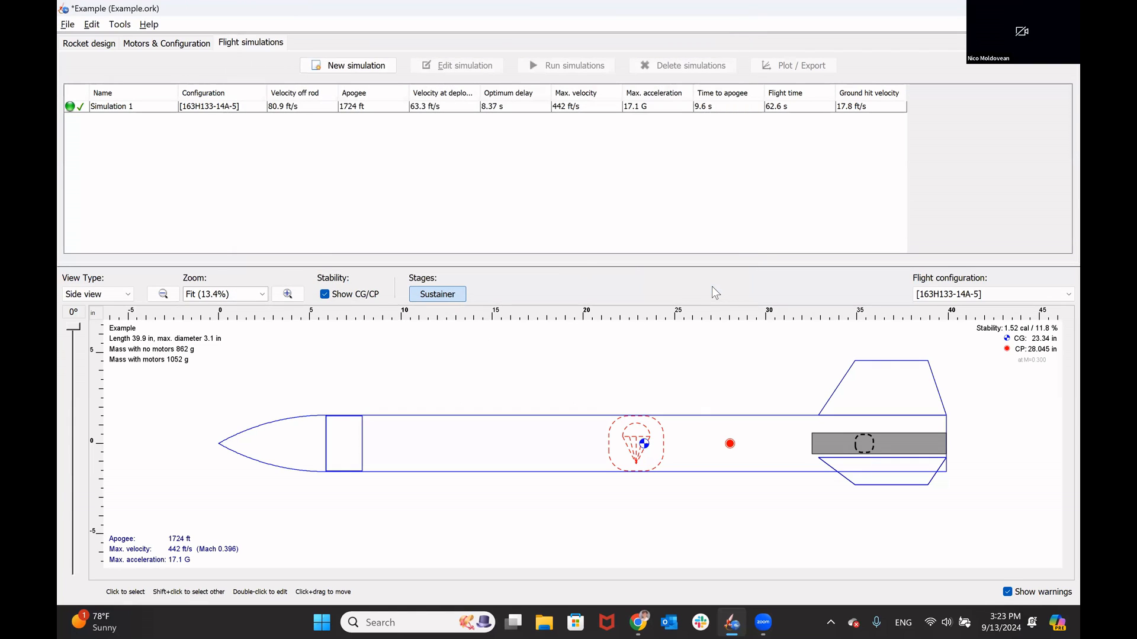
pyautogui.doubleClick(629, 435)
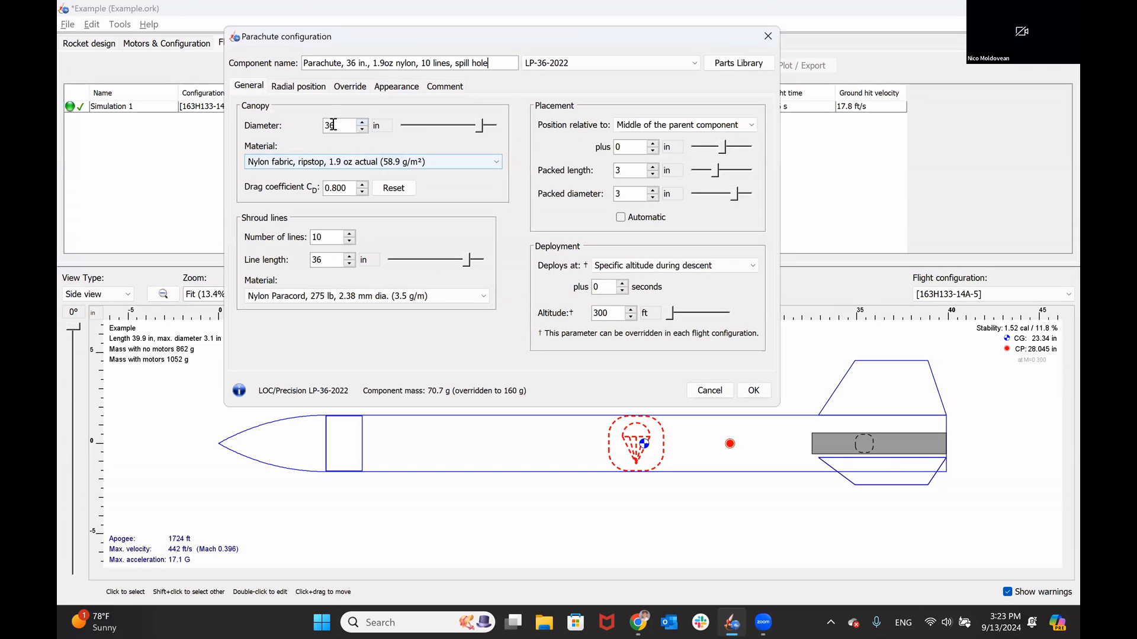
pyautogui.click(755, 391)
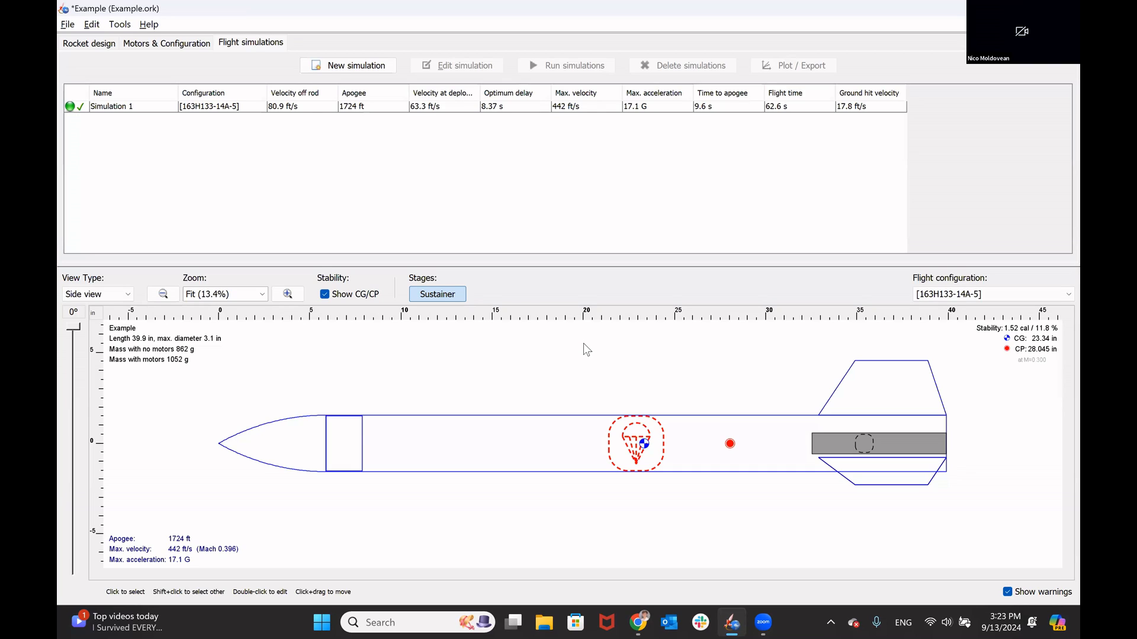
# Step: Add a second motor configuration using the Cesaroni 268H140-11A motor with an ejection charge delay of 11 seconds
pyautogui.click(174, 45)
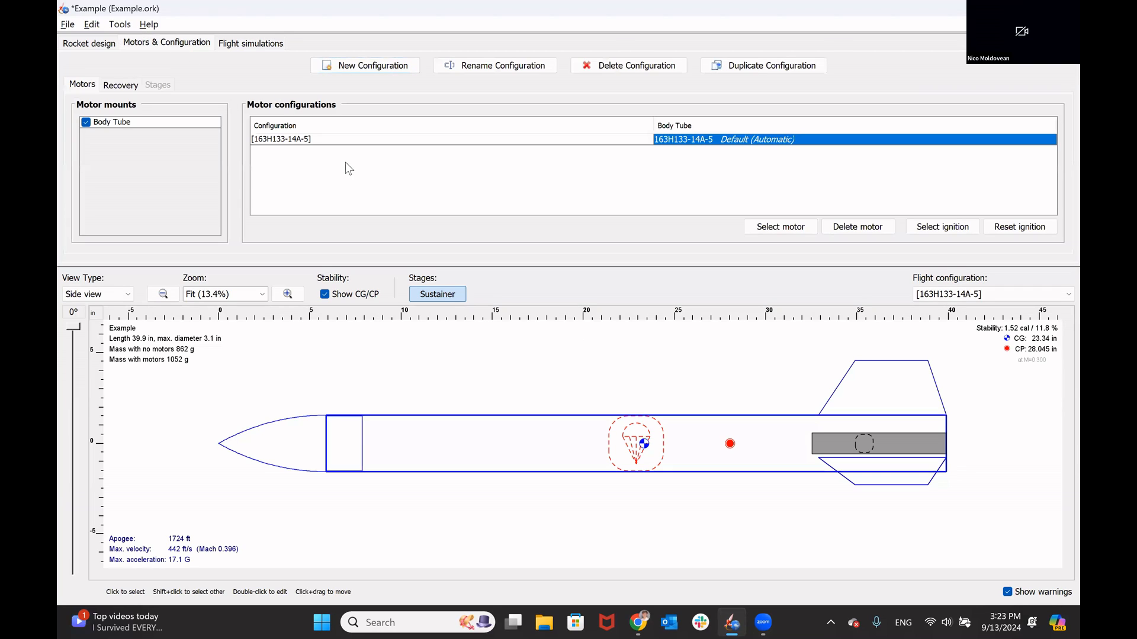
pyautogui.click(369, 71)
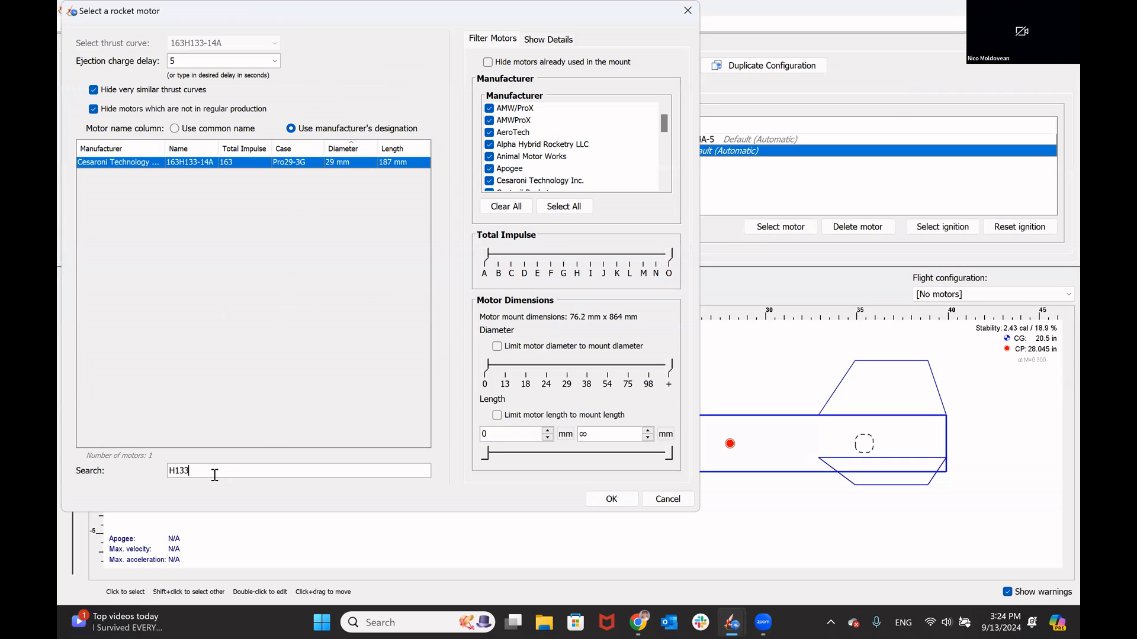
pyautogui.press('BackSpace')
pyautogui.press('BackSpace')
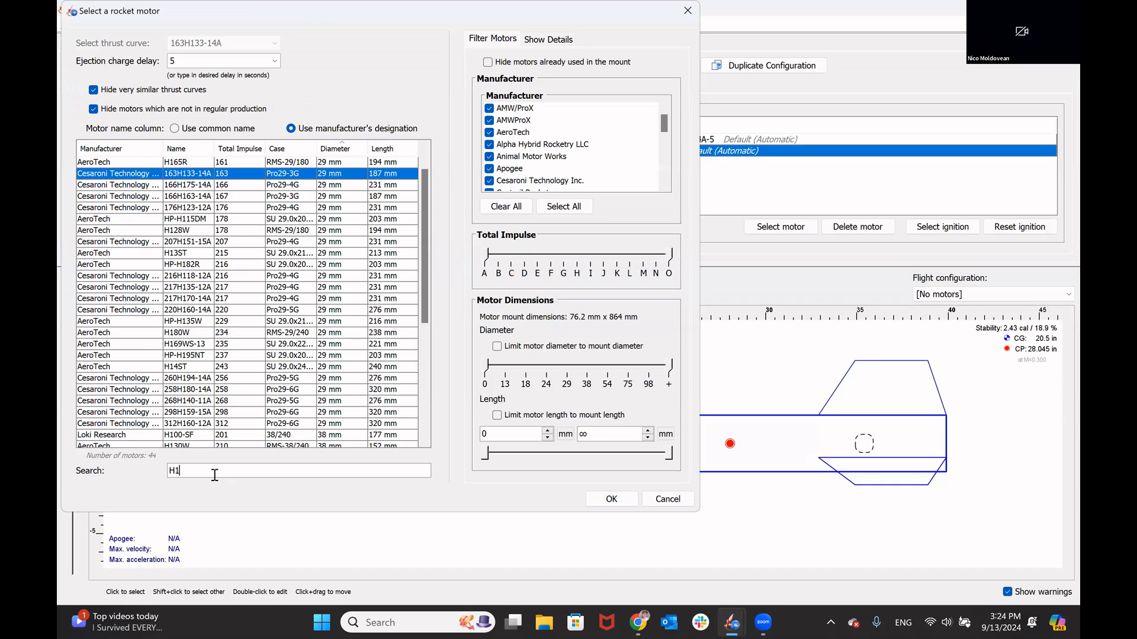
pyautogui.write('40')
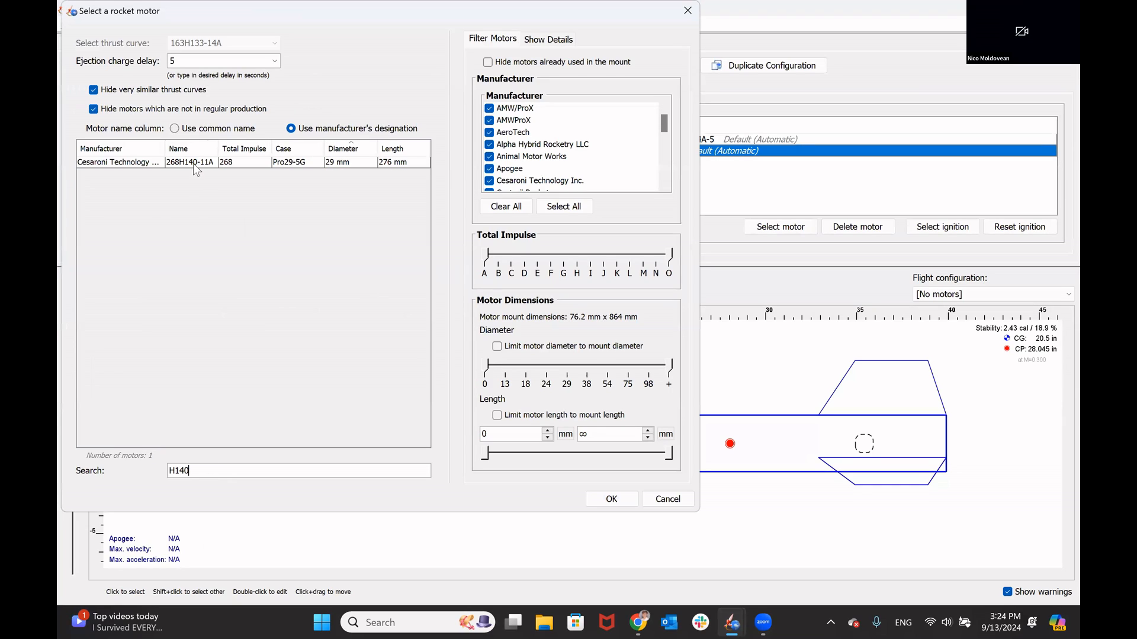
pyautogui.doubleClick(190, 61)
pyautogui.write('11')
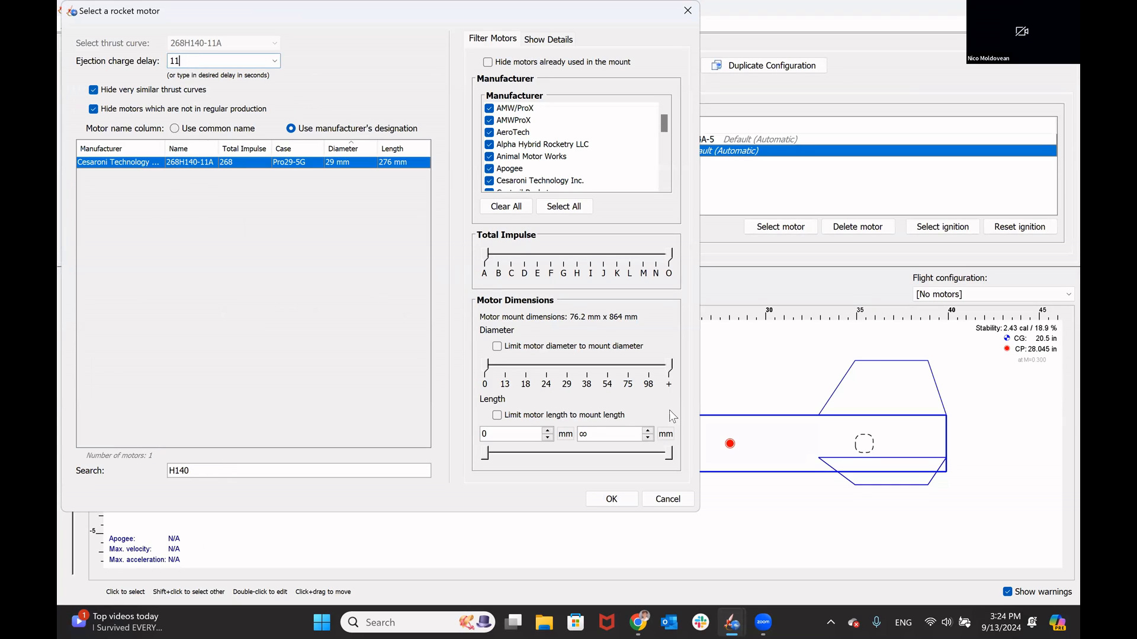
pyautogui.click(611, 500)
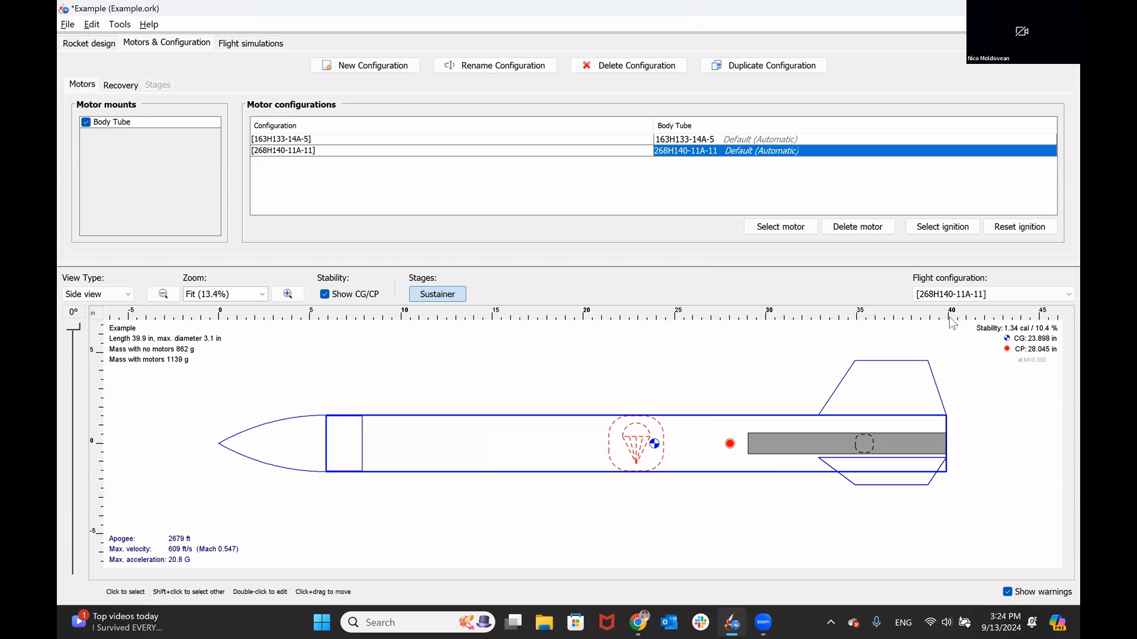
# Step: Set the displayed flight configuration to [163H133-14A-5] and run Simulation 2 for the H140 motor
pyautogui.click(949, 300)
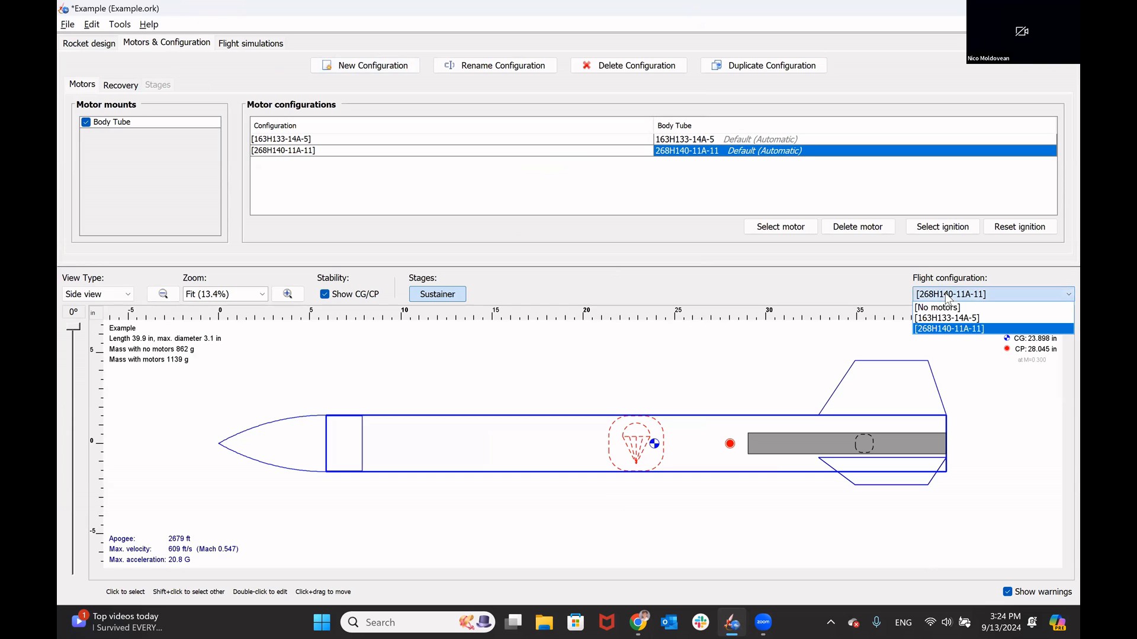
pyautogui.click(969, 321)
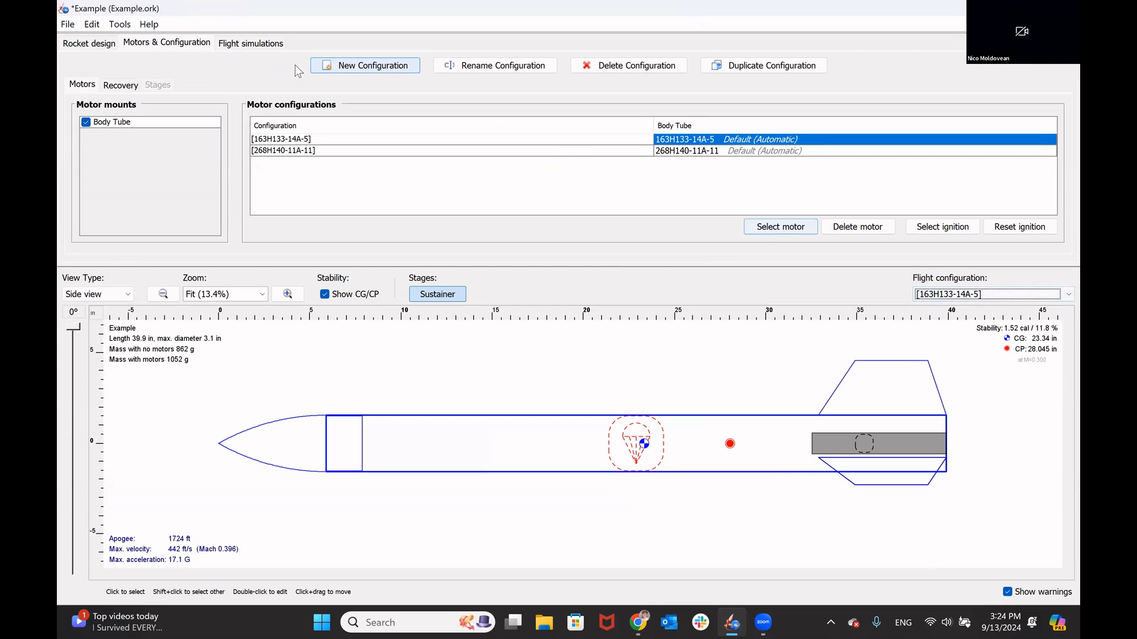
pyautogui.click(250, 43)
pyautogui.click(342, 118)
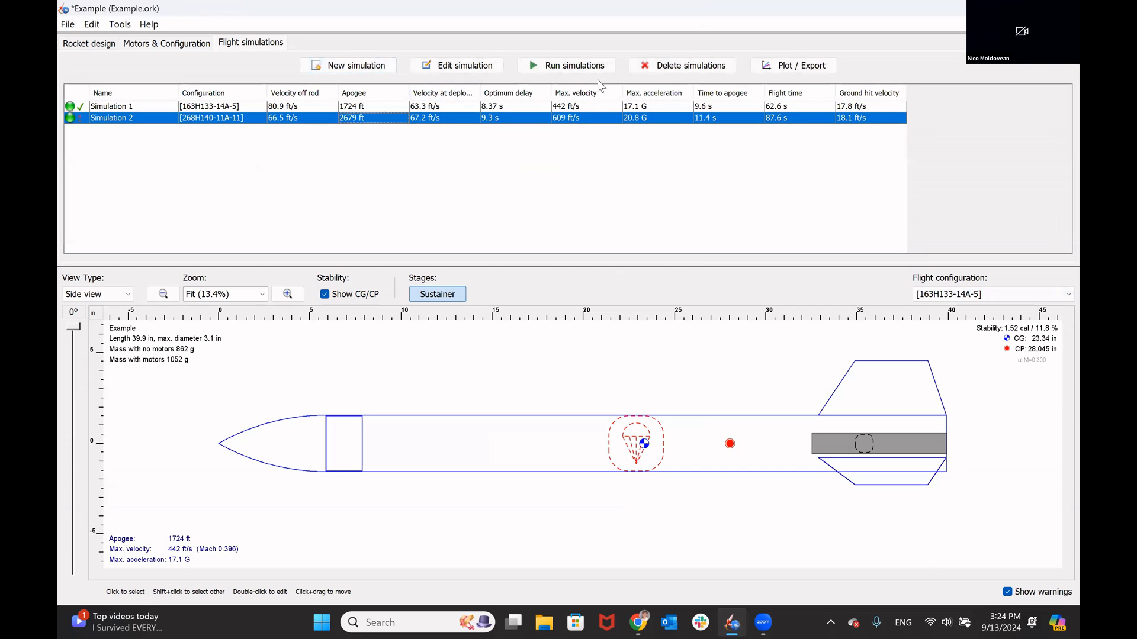
pyautogui.click(597, 66)
# Step: Generate a print preview of the design info with only the Design Report included, leaving out parts detail, all templates and the fin marking guide
pyautogui.click(154, 43)
pyautogui.click(90, 45)
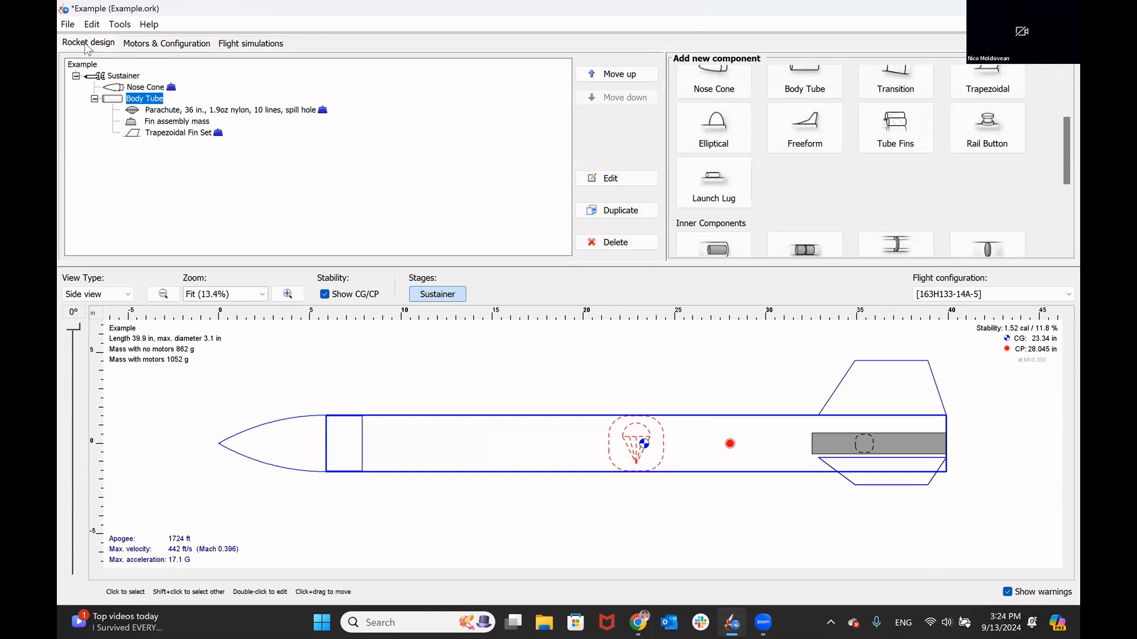
pyautogui.click(68, 25)
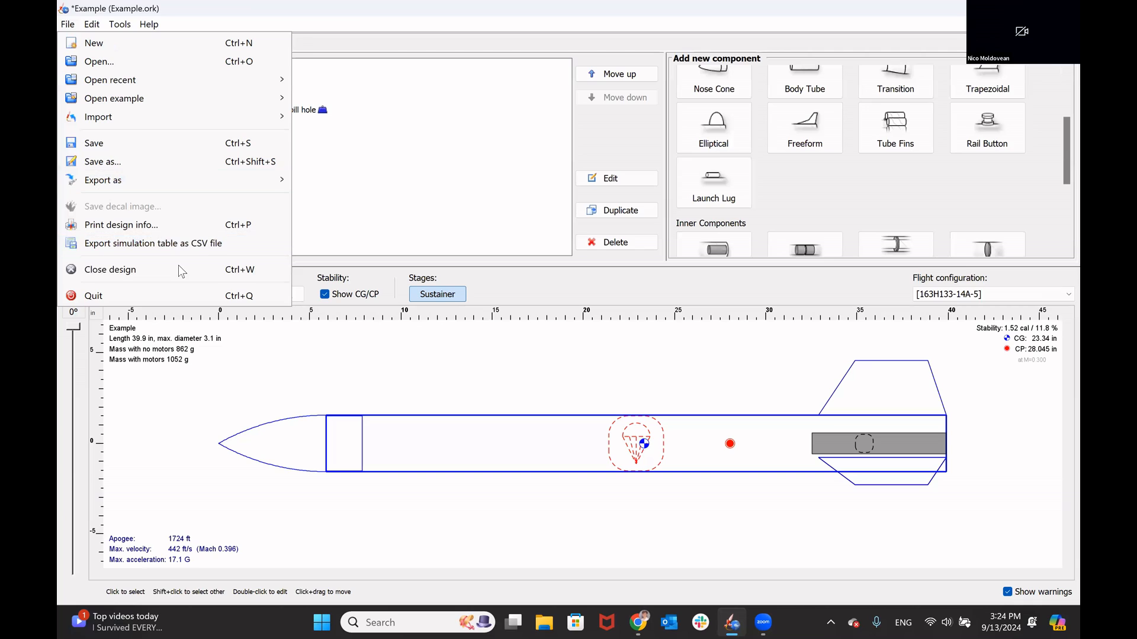
pyautogui.click(150, 221)
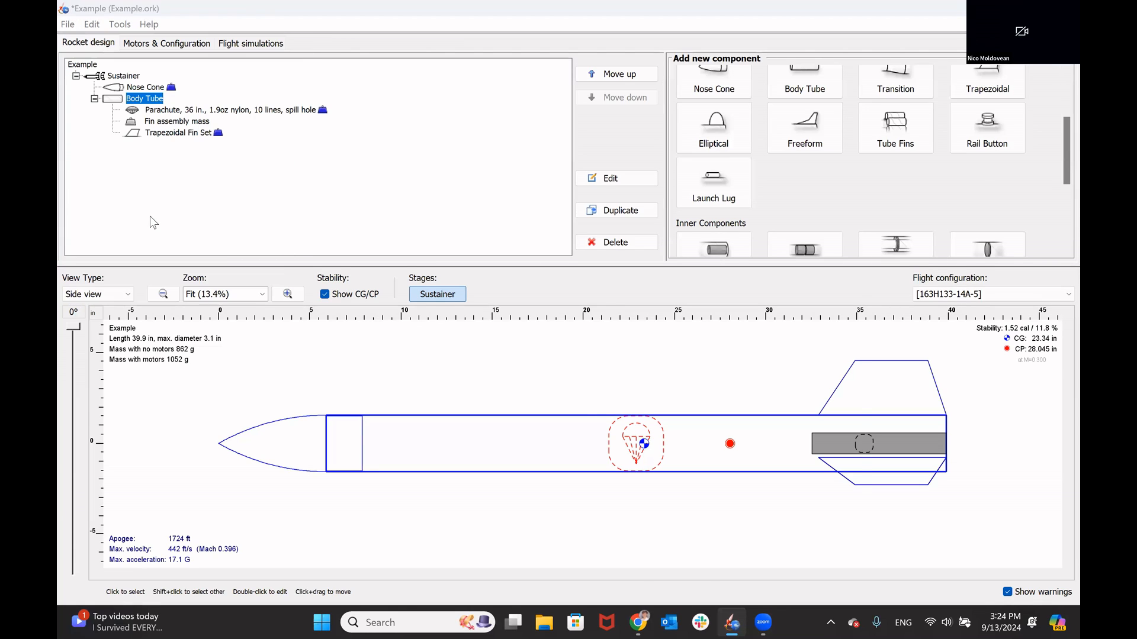
pyautogui.click(599, 373)
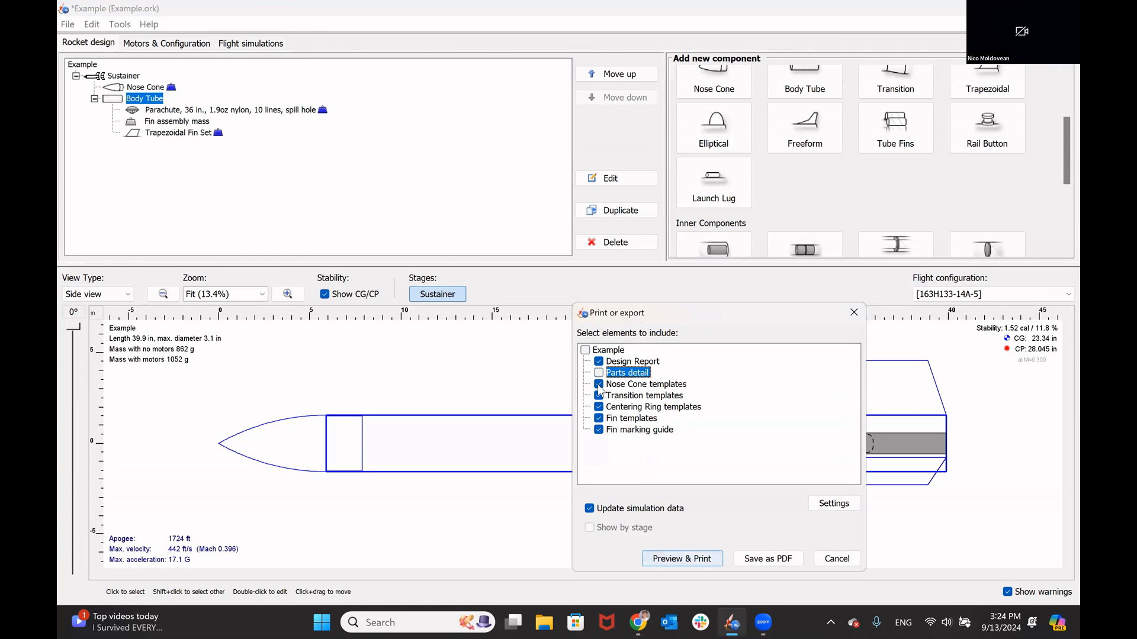
pyautogui.click(598, 383)
pyautogui.click(599, 396)
pyautogui.click(598, 407)
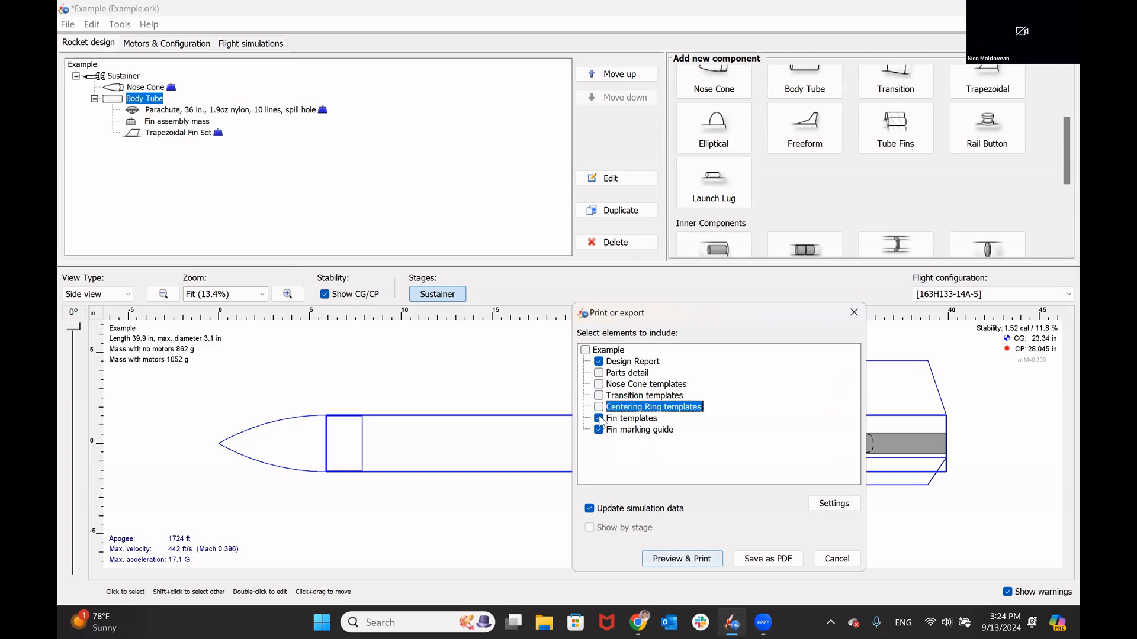
pyautogui.click(598, 418)
pyautogui.click(598, 430)
pyautogui.click(679, 563)
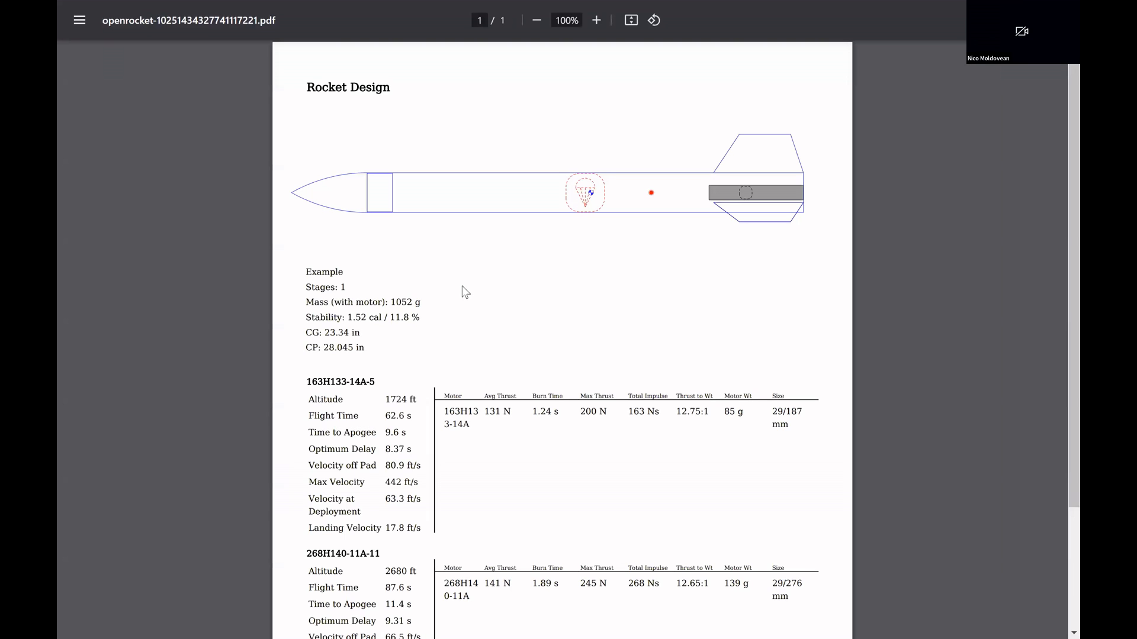
# Step: Read the design report's flight results for both motor configurations, highlighting the optimum delay of 163H133-14A-5
pyautogui.scroll(-1, 466, 292)
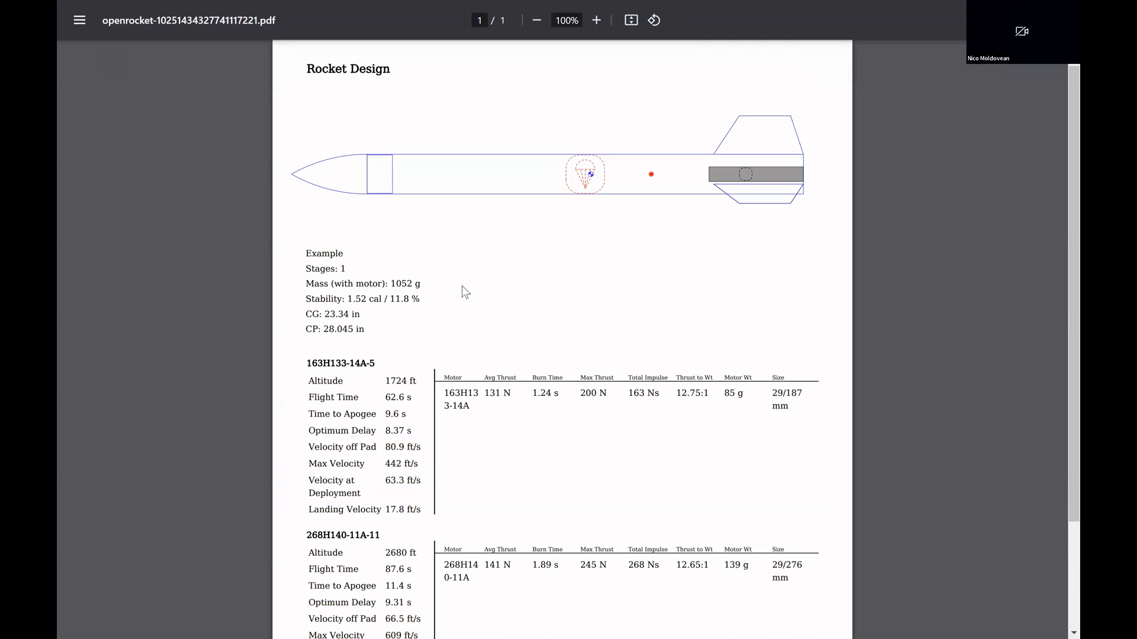
pyautogui.scroll(-2, 675, 281)
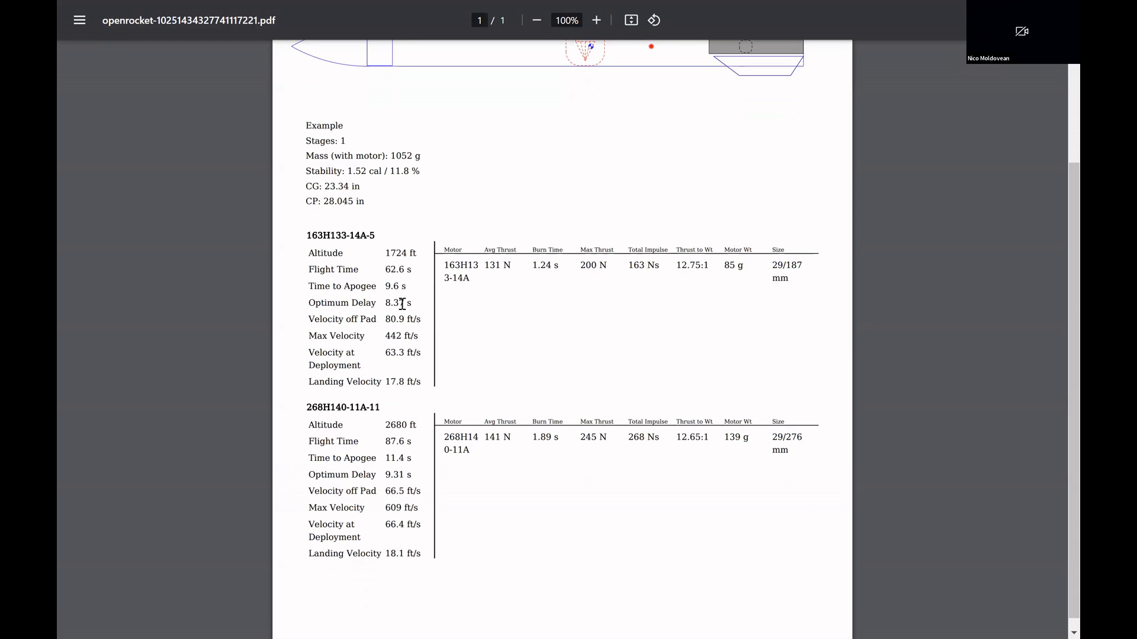
pyautogui.moveTo(412, 302); pyautogui.dragTo(306, 302)
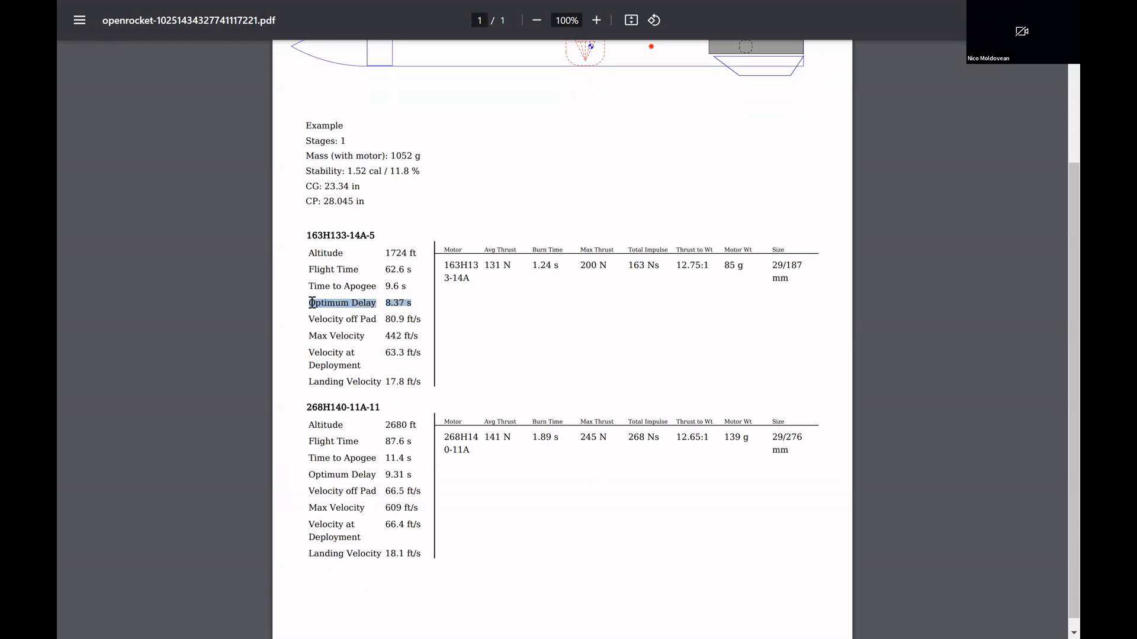
pyautogui.click(452, 359)
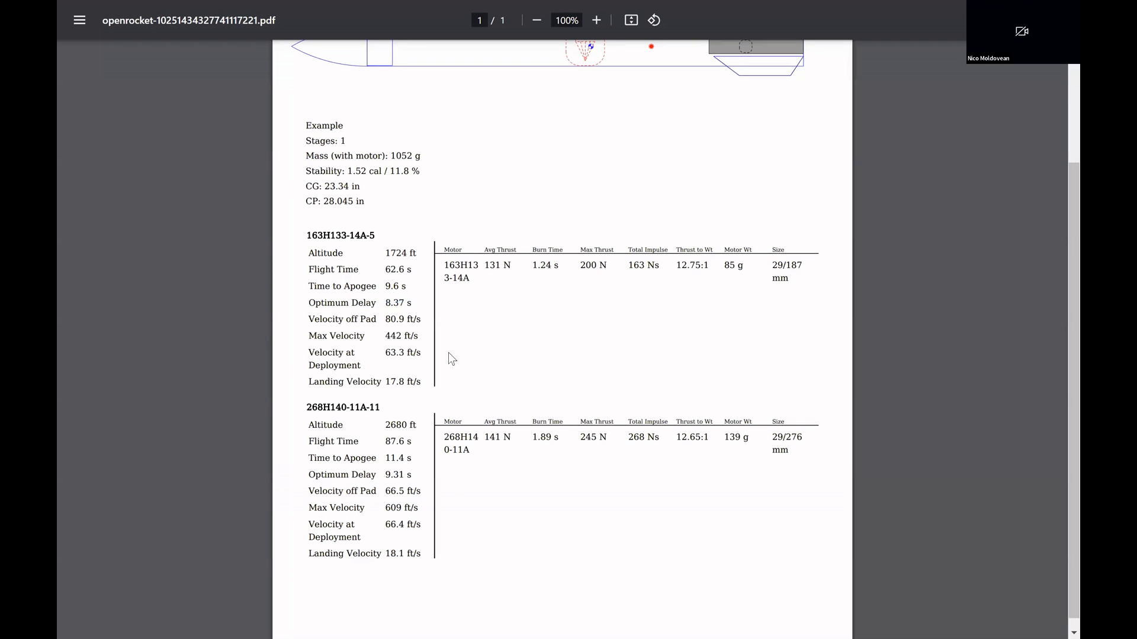
pyautogui.moveTo(361, 235); pyautogui.dragTo(347, 242)
pyautogui.click(356, 243)
pyautogui.moveTo(412, 303); pyautogui.dragTo(310, 306)
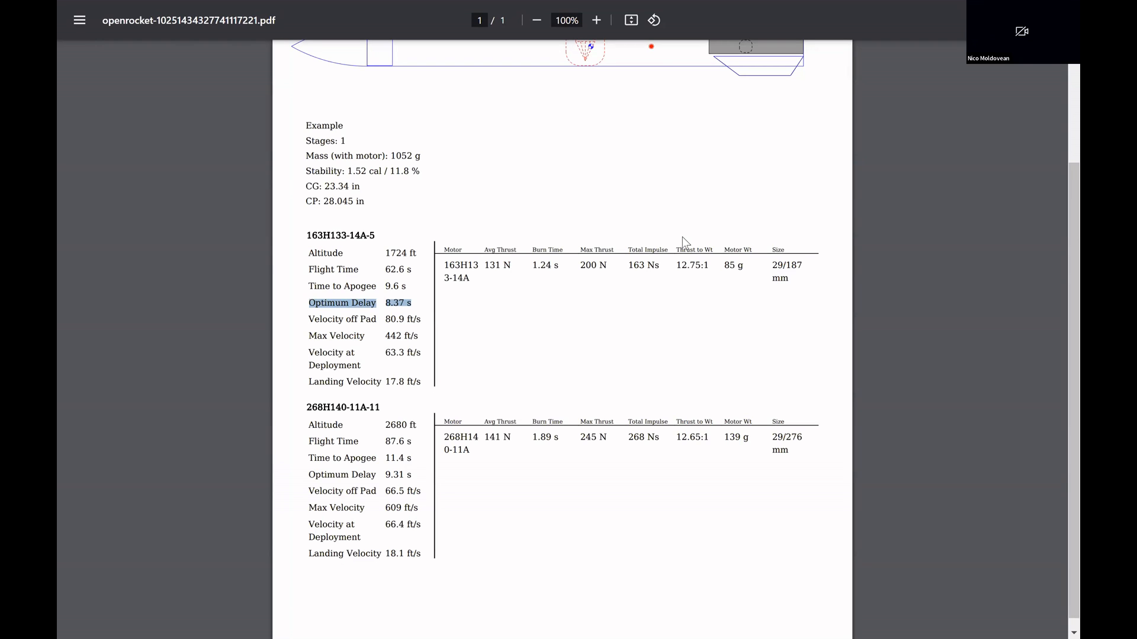
pyautogui.click(657, 386)
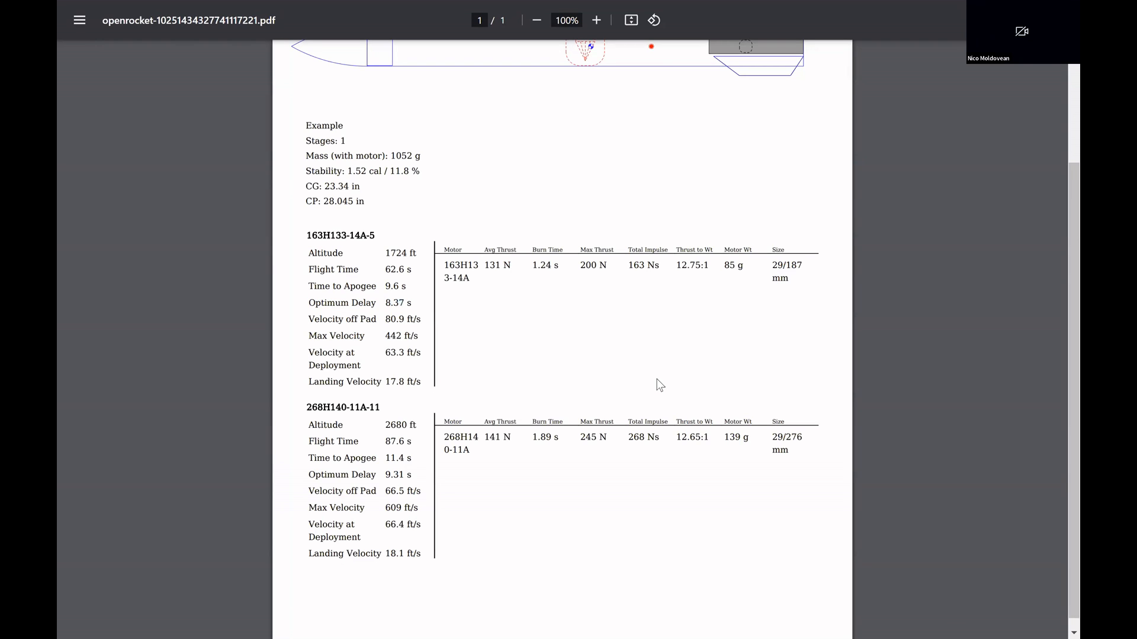
# Step: Return to OpenRocket, then switch to the PDF guide and go to its closing page
pyautogui.hotkey('alt', 'Tab')
pyautogui.press('Tab')
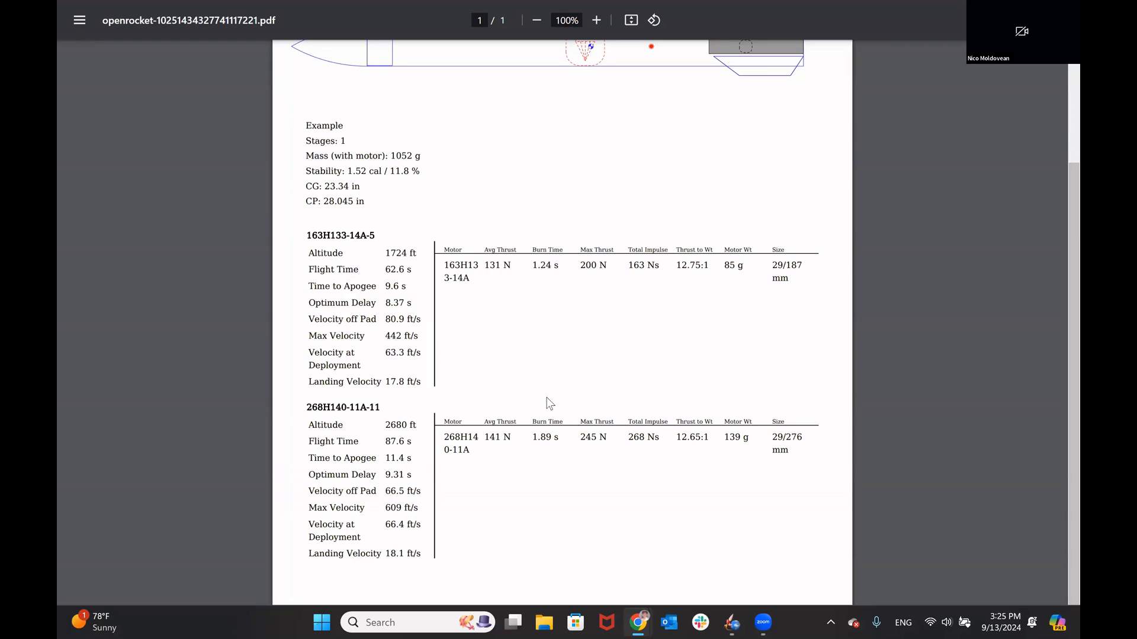
pyautogui.hotkey('alt', 'Tab')
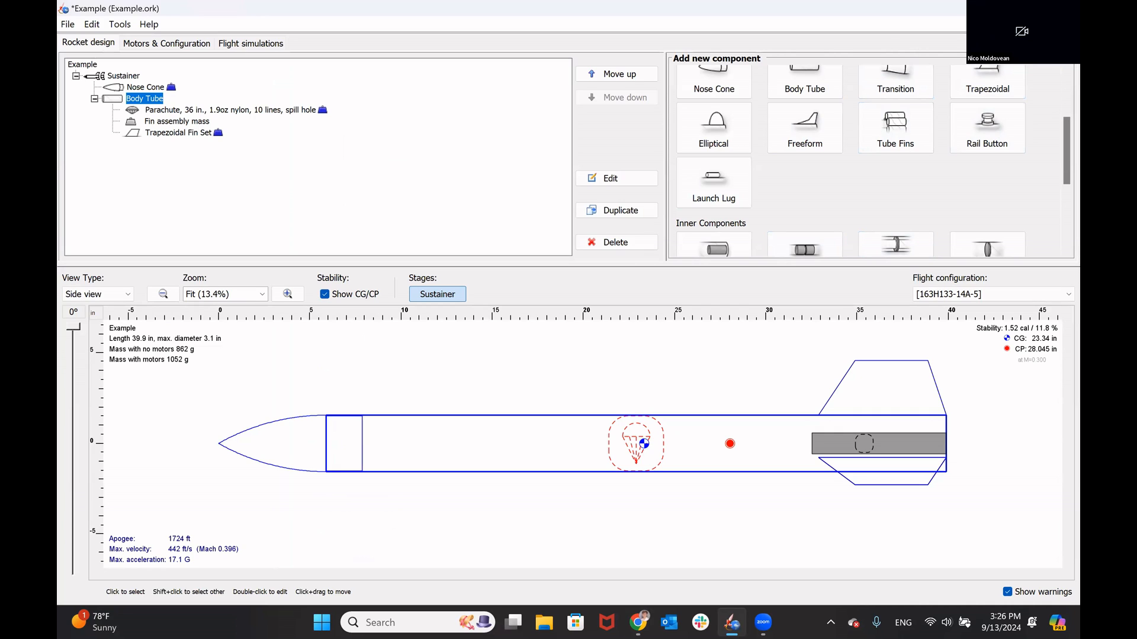
pyautogui.hotkey('alt', 'Tab')
pyautogui.scroll(-2, 517, 447)
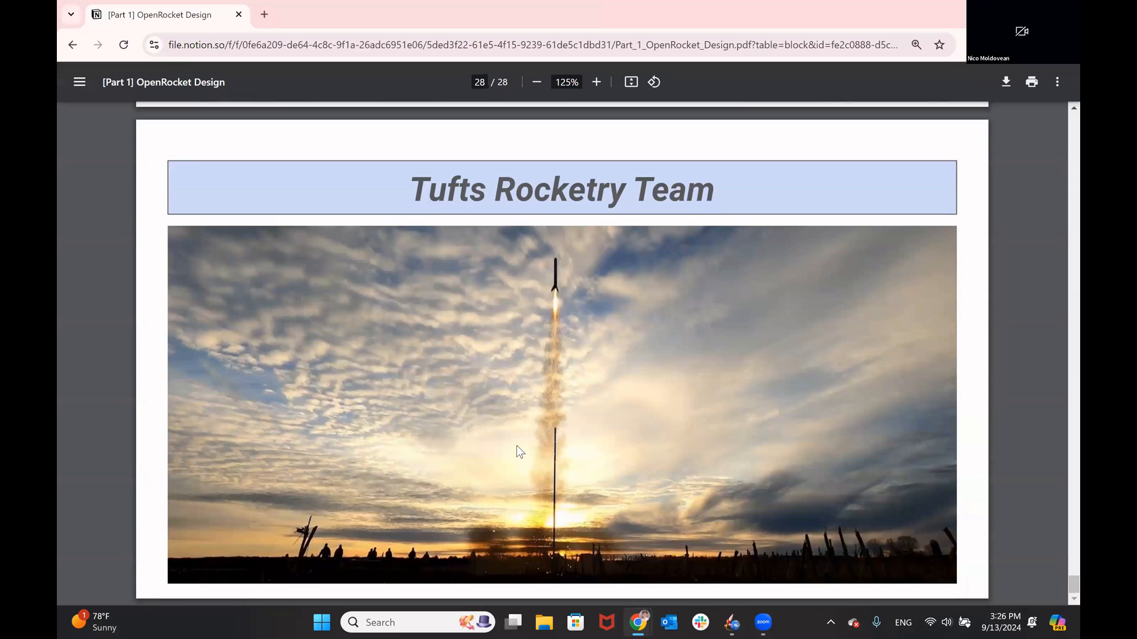